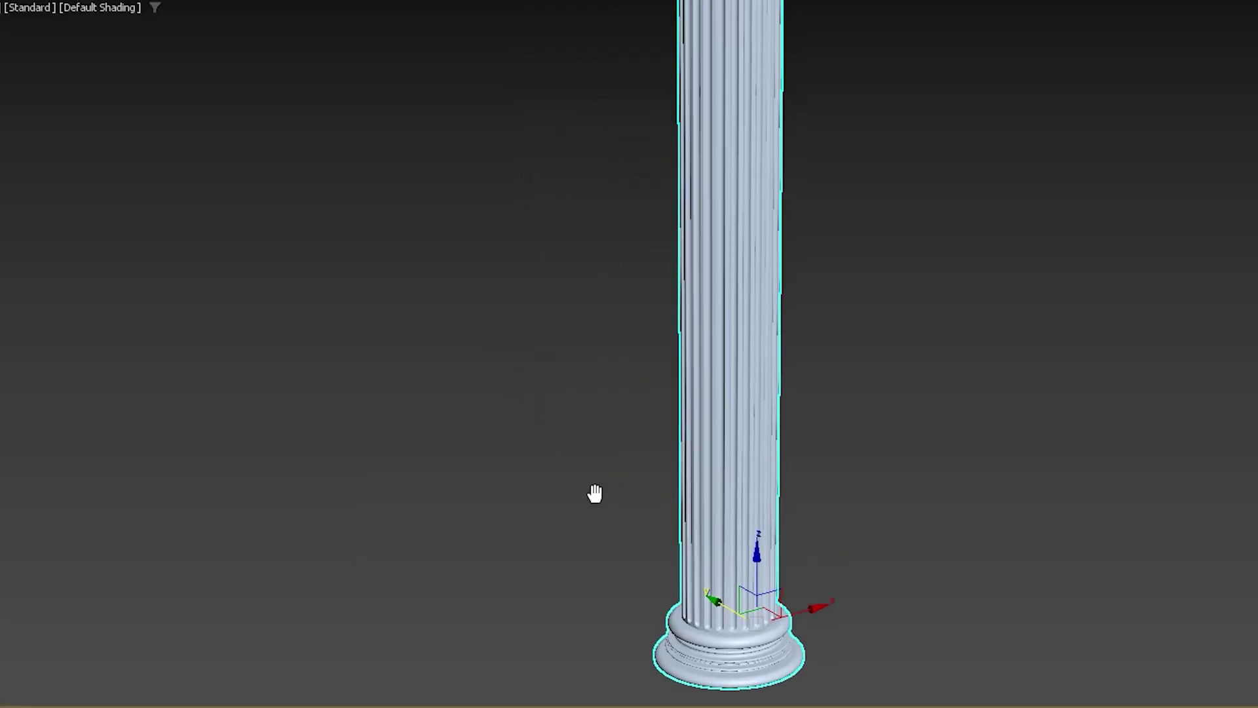
{"action": "scroll", "coordinate": [535, 545], "scroll_direction": "down", "scroll_amount": 5}
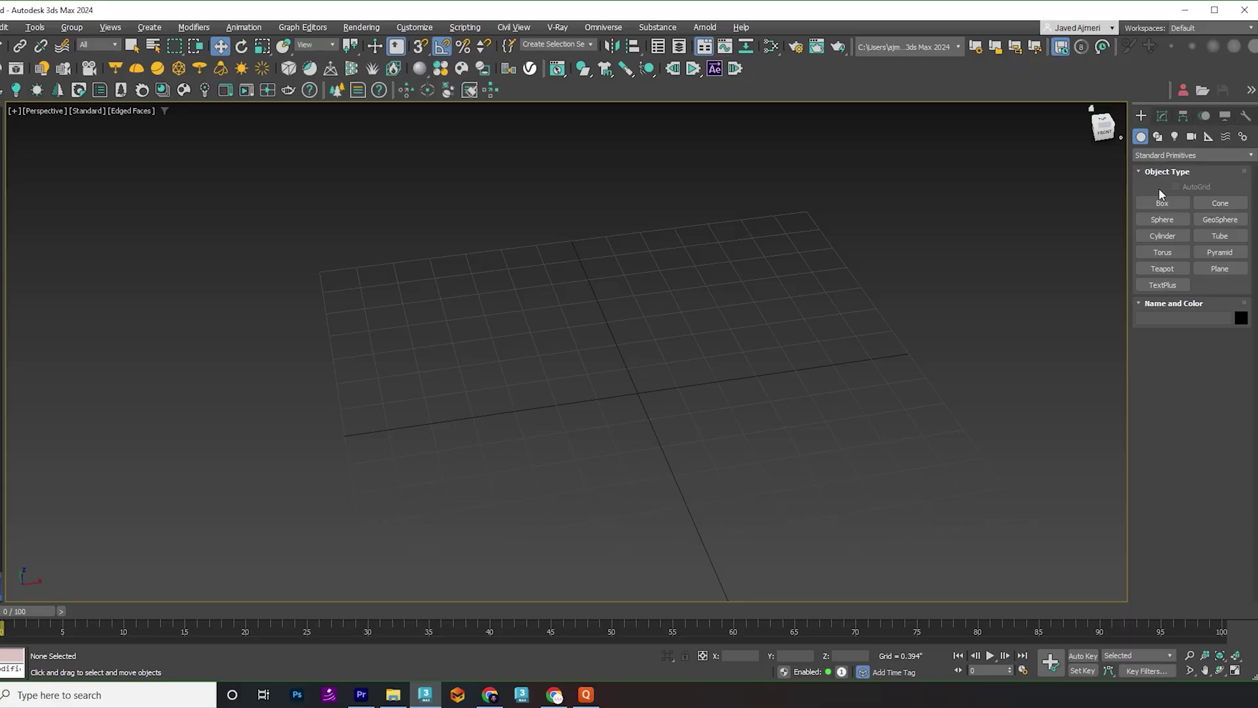
Create a small sphere of about 0.112" radius near the grid centre and place it at X 0 and Y 0
{"action": "left_click", "coordinate": [1162, 219]}
{"action": "left_click_drag", "start_coordinate": [640, 391], "coordinate": [648, 391]}
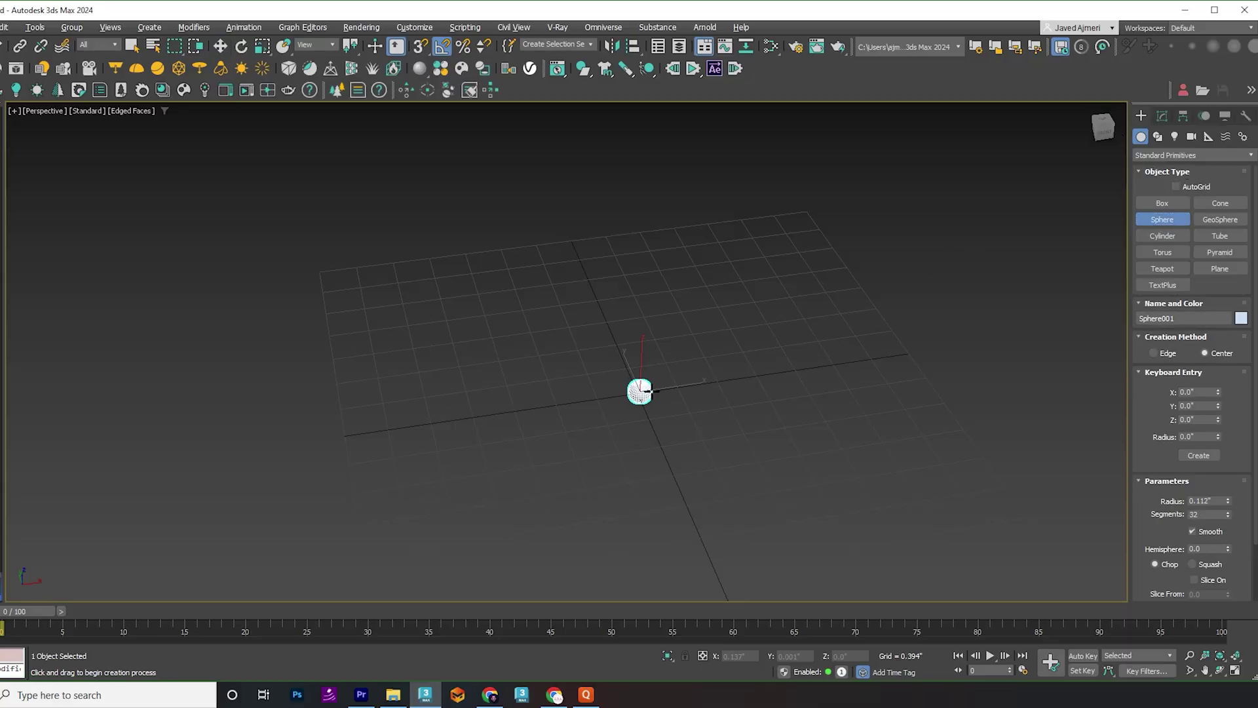
{"action": "key", "text": "w"}
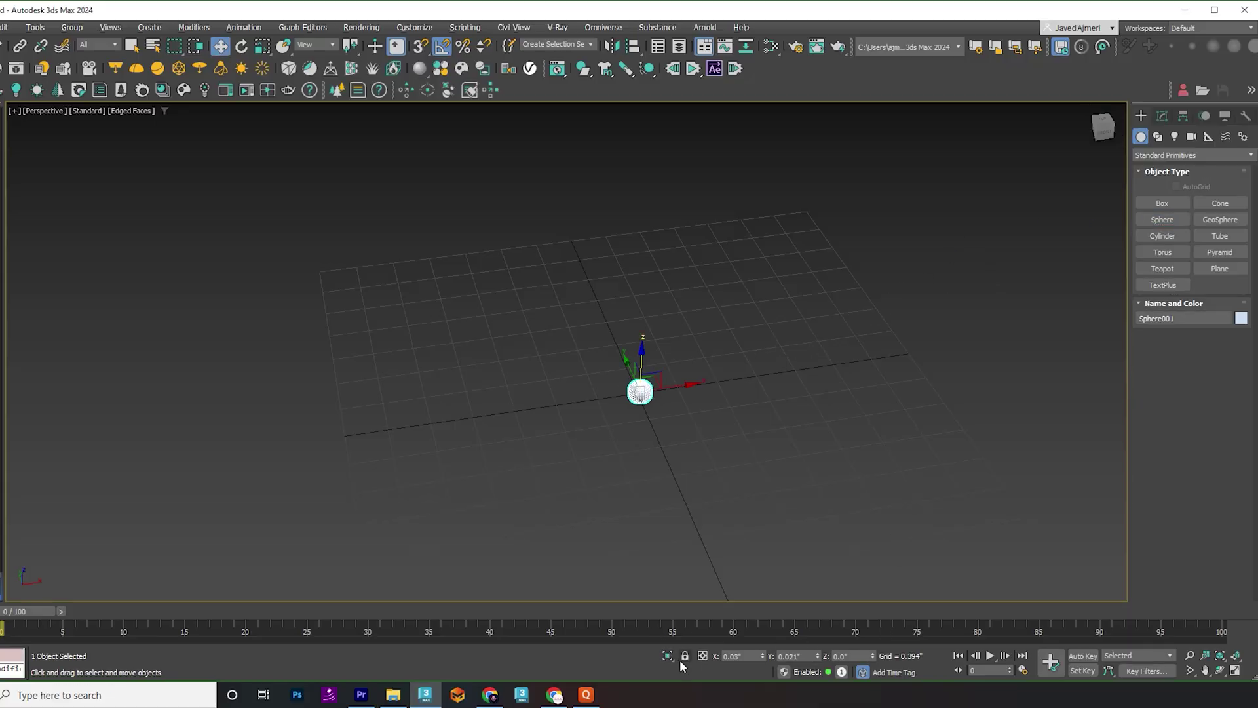
{"action": "right_click", "coordinate": [762, 656]}
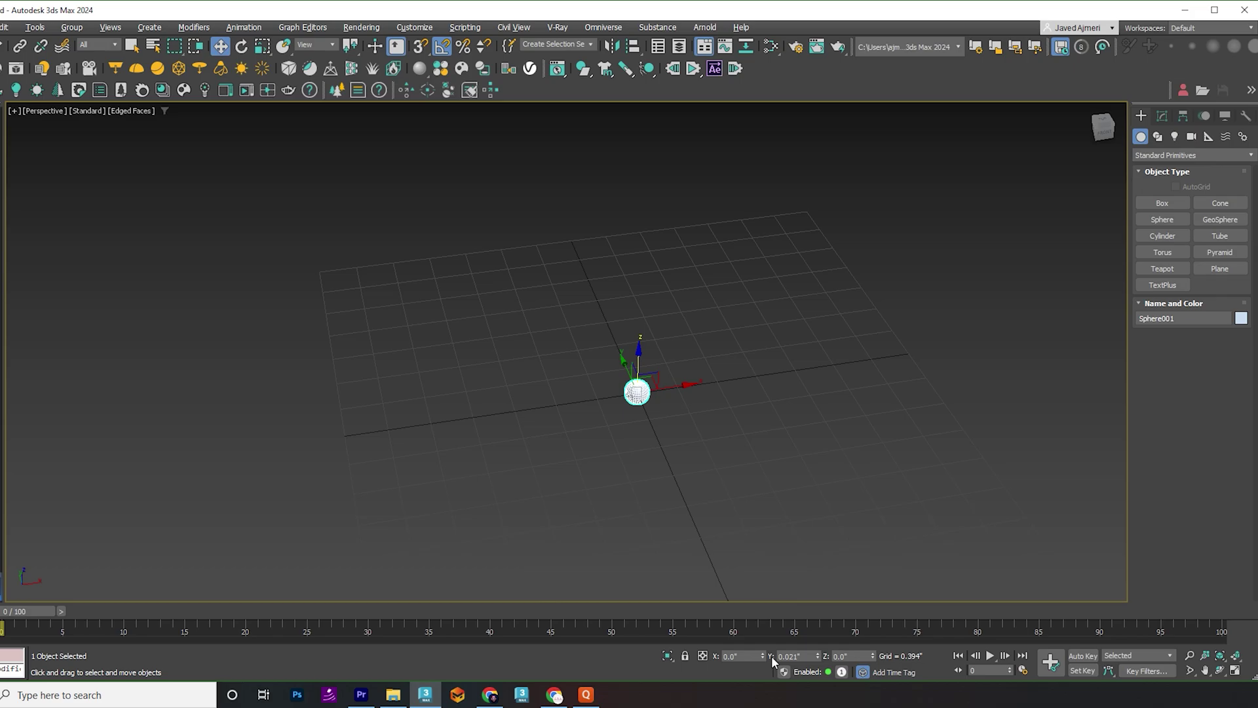
{"action": "right_click", "coordinate": [815, 659]}
Set the sphere to 16 segments and a radius of 0.1"
{"action": "left_click", "coordinate": [1162, 116]}
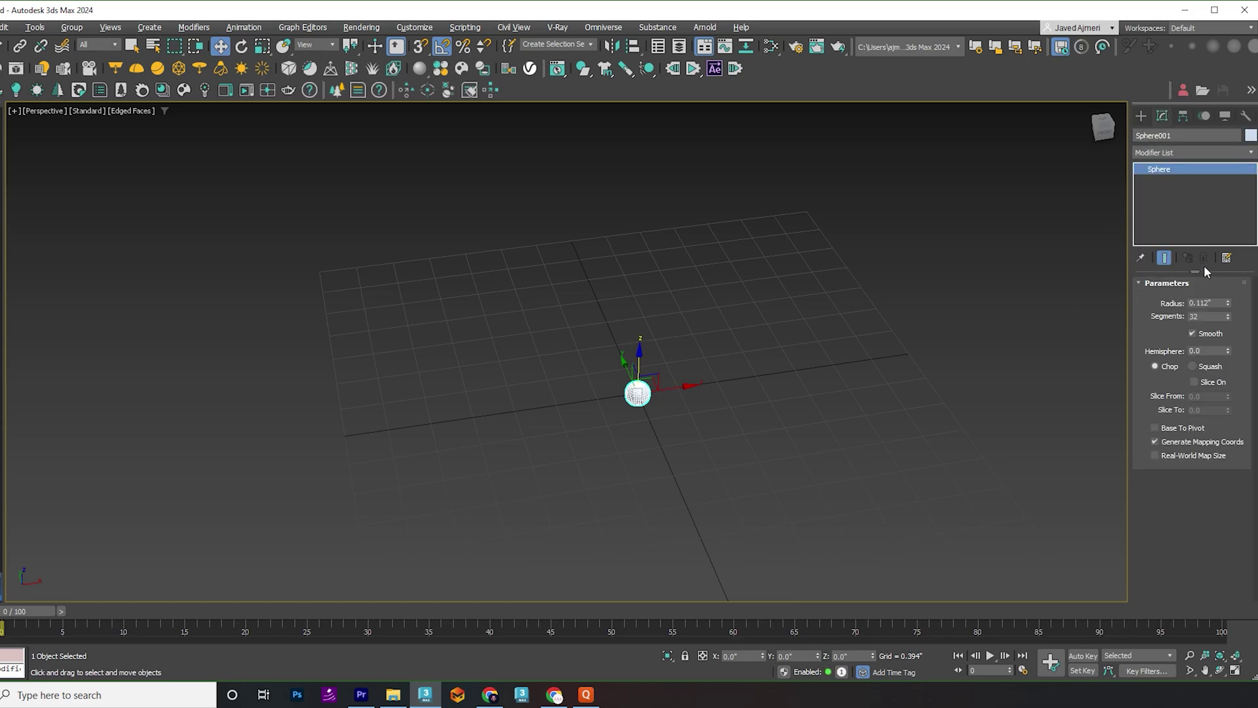
{"action": "double_click", "coordinate": [1215, 316]}
{"action": "key", "text": "Return"}
{"action": "double_click", "coordinate": [1210, 303]}
{"action": "type", "text": ".1"}
{"action": "key", "text": "Return"}
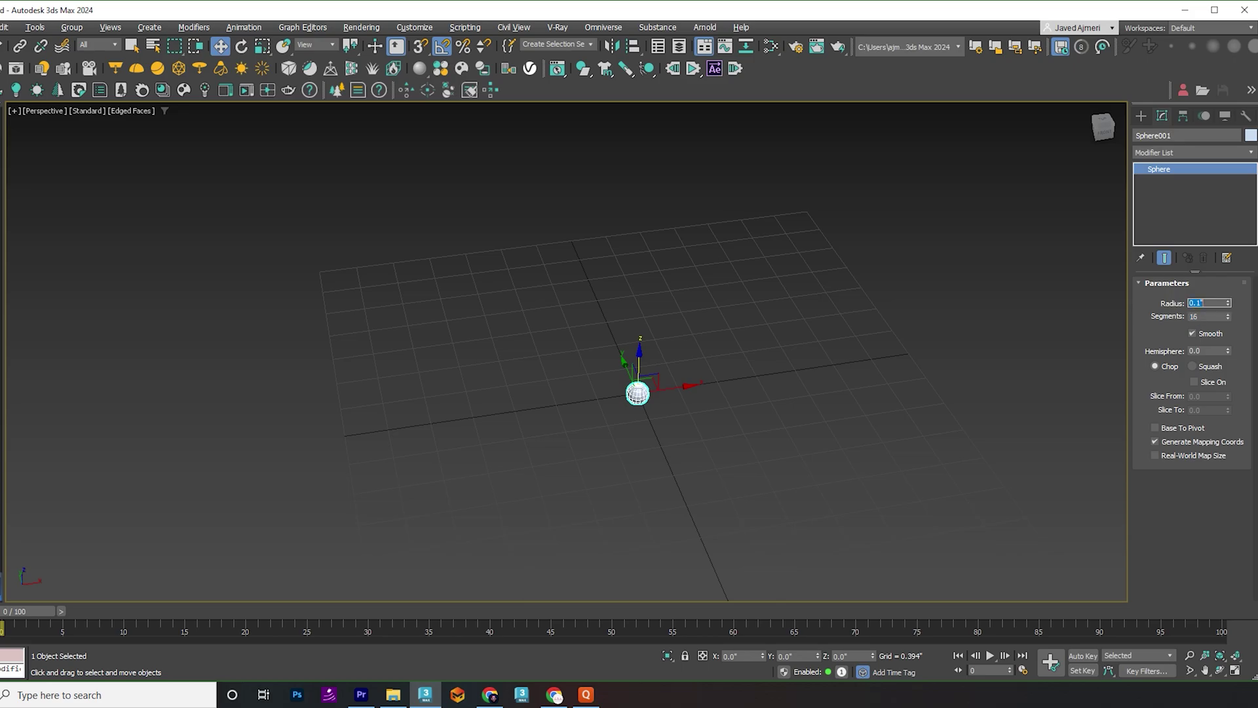
Add an Edit Poly modifier to the sphere
{"action": "left_click", "coordinate": [1200, 150]}
{"action": "type", "text": "ed"}
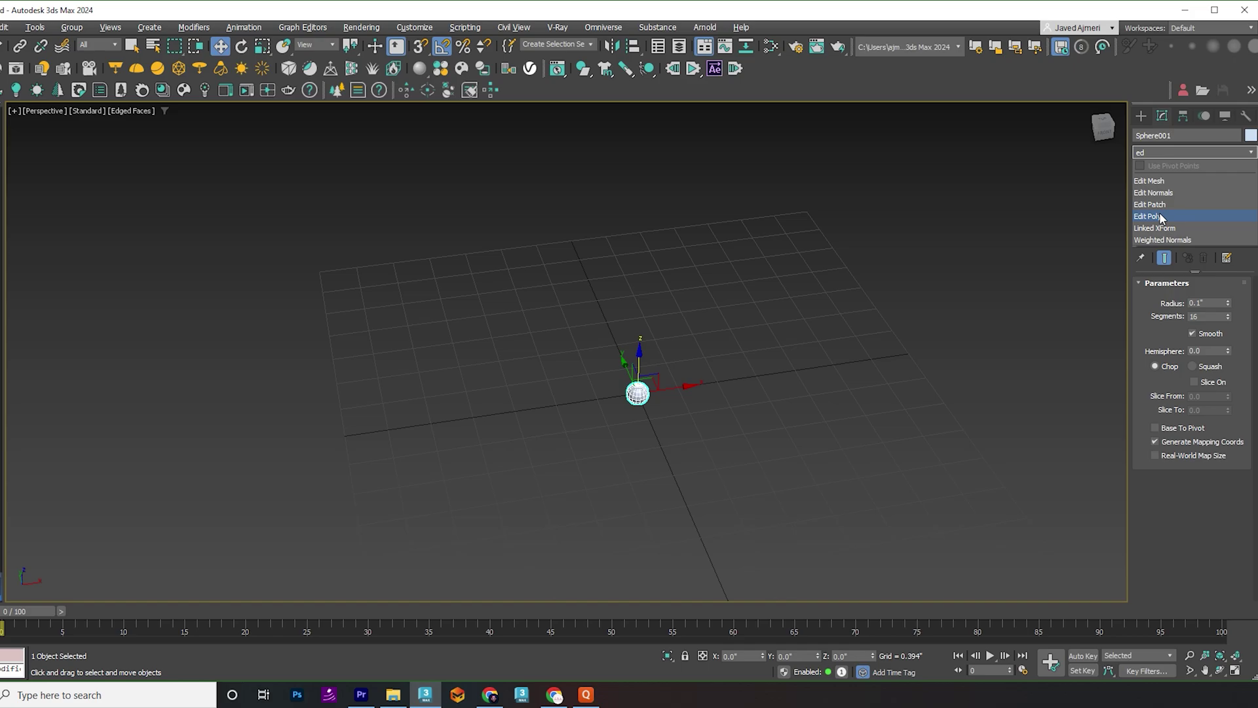
{"action": "left_click", "coordinate": [1157, 215]}
Raise the sphere's upper-half polygons vertically to about Z 19.47" in the Front view, stretching it into a tall round-ended rod
{"action": "key", "text": "f"}
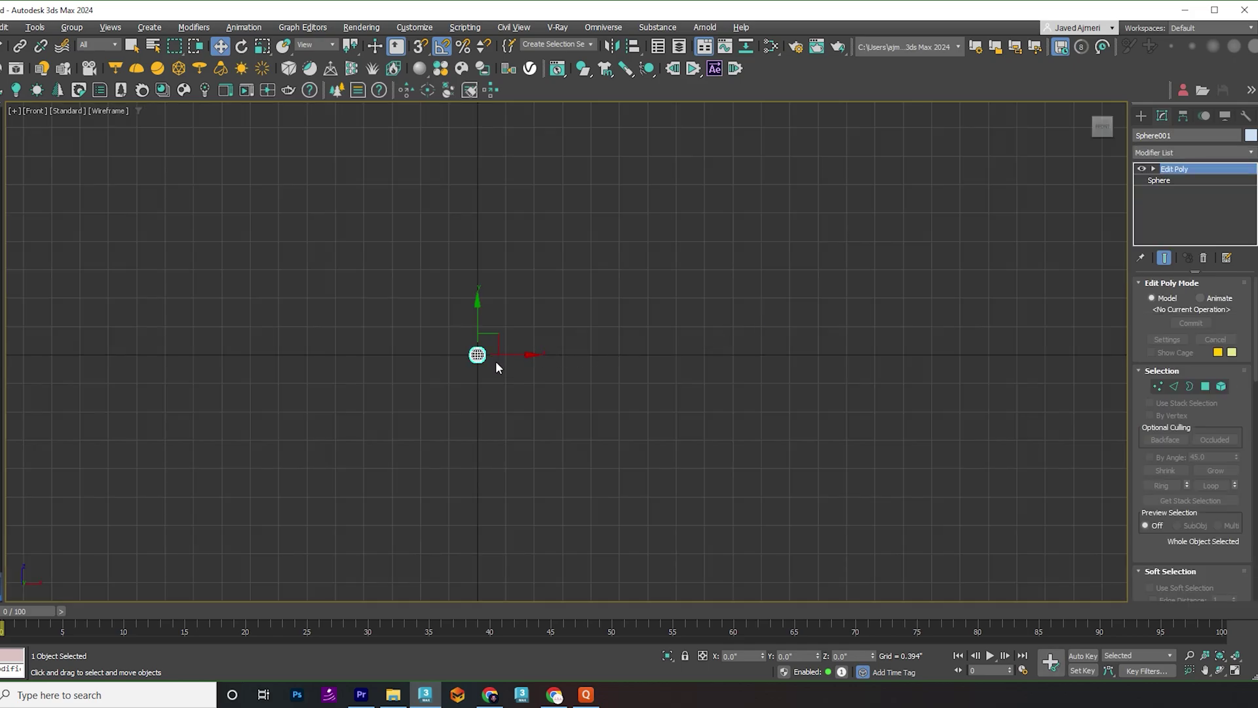
{"action": "scroll", "coordinate": [485, 369], "scroll_direction": "up", "scroll_amount": 5}
{"action": "middle_click_drag", "start_coordinate": [482, 372], "coordinate": [549, 412]}
{"action": "key", "text": "4"}
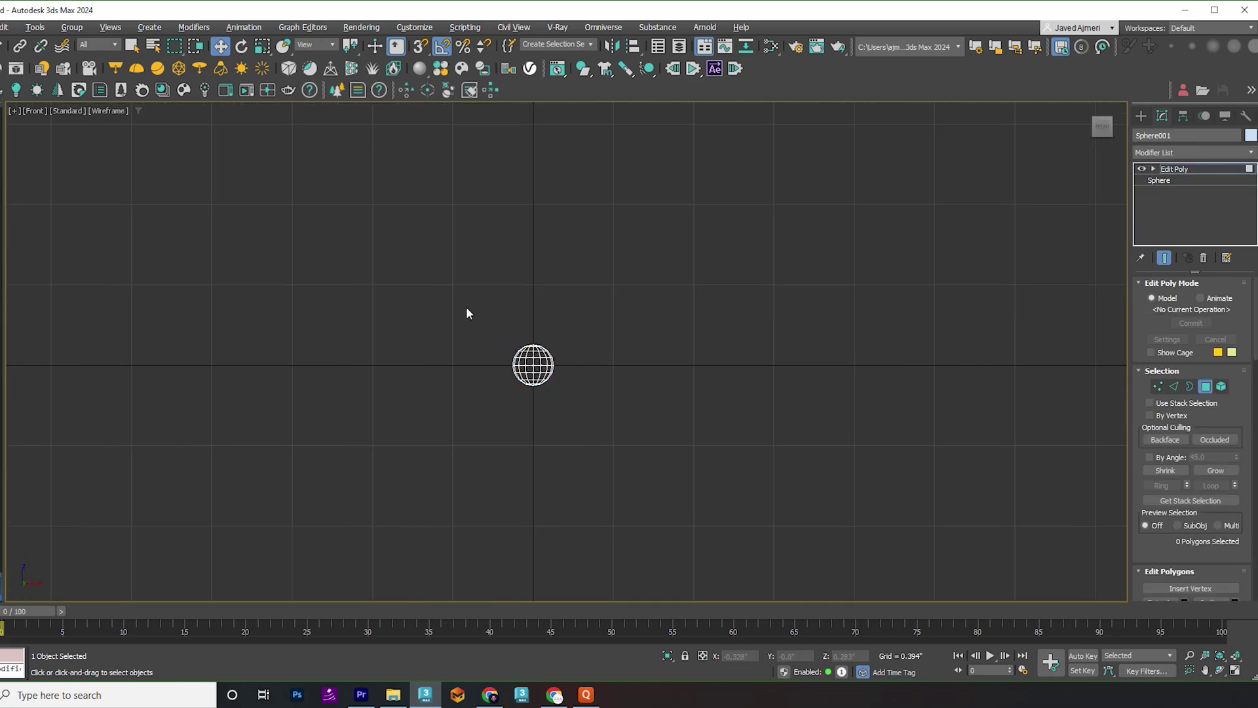
{"action": "left_click_drag", "start_coordinate": [611, 360], "coordinate": [617, 108]}
{"action": "scroll", "coordinate": [633, 426], "scroll_direction": "down", "scroll_amount": 5}
{"action": "scroll", "coordinate": [699, 445], "scroll_direction": "down", "scroll_amount": 3}
{"action": "scroll", "coordinate": [698, 447], "scroll_direction": "down", "scroll_amount": 2}
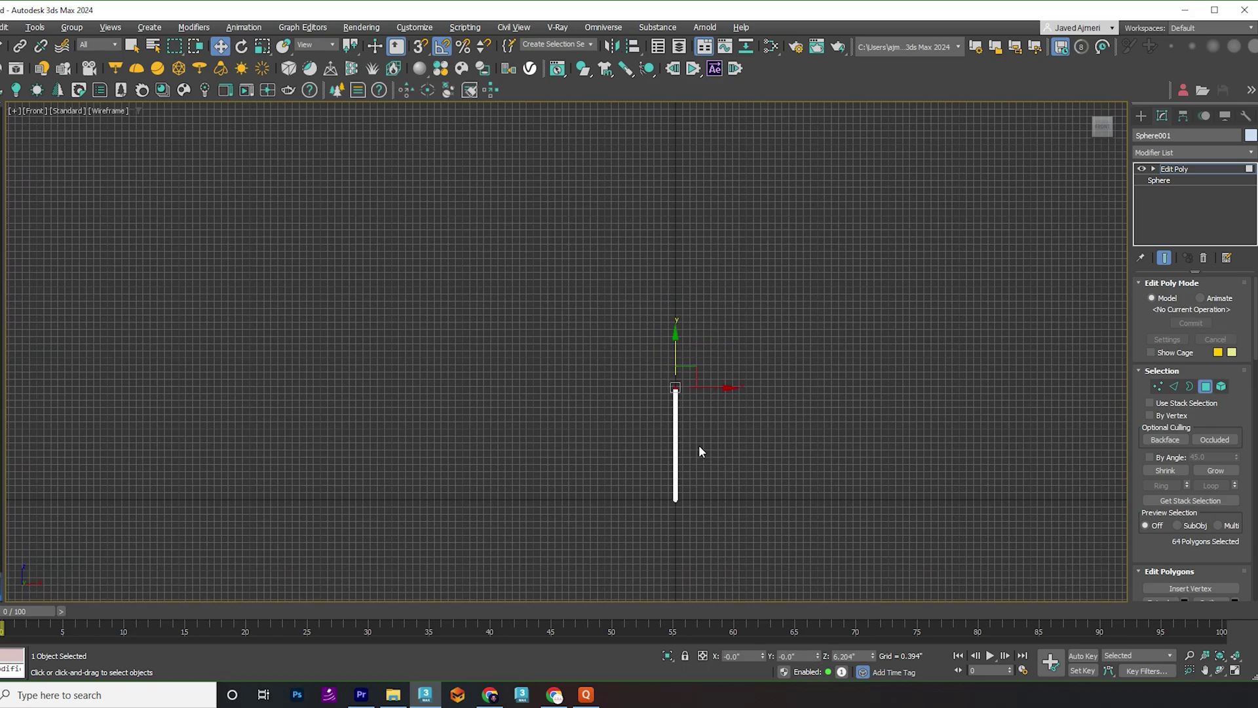
{"action": "left_click_drag", "start_coordinate": [677, 343], "coordinate": [705, 105]}
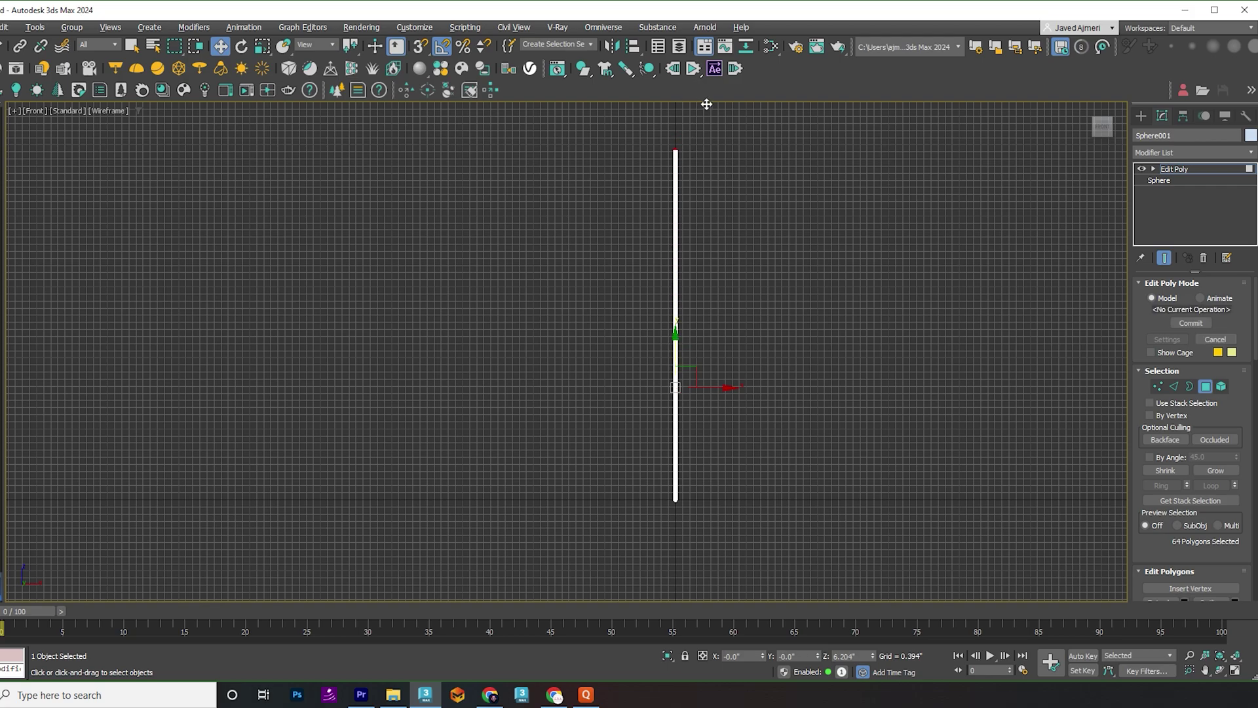
Select the front-half polygons of the rod's rounded top and upper shaft in the Left view
{"action": "key", "text": "p"}
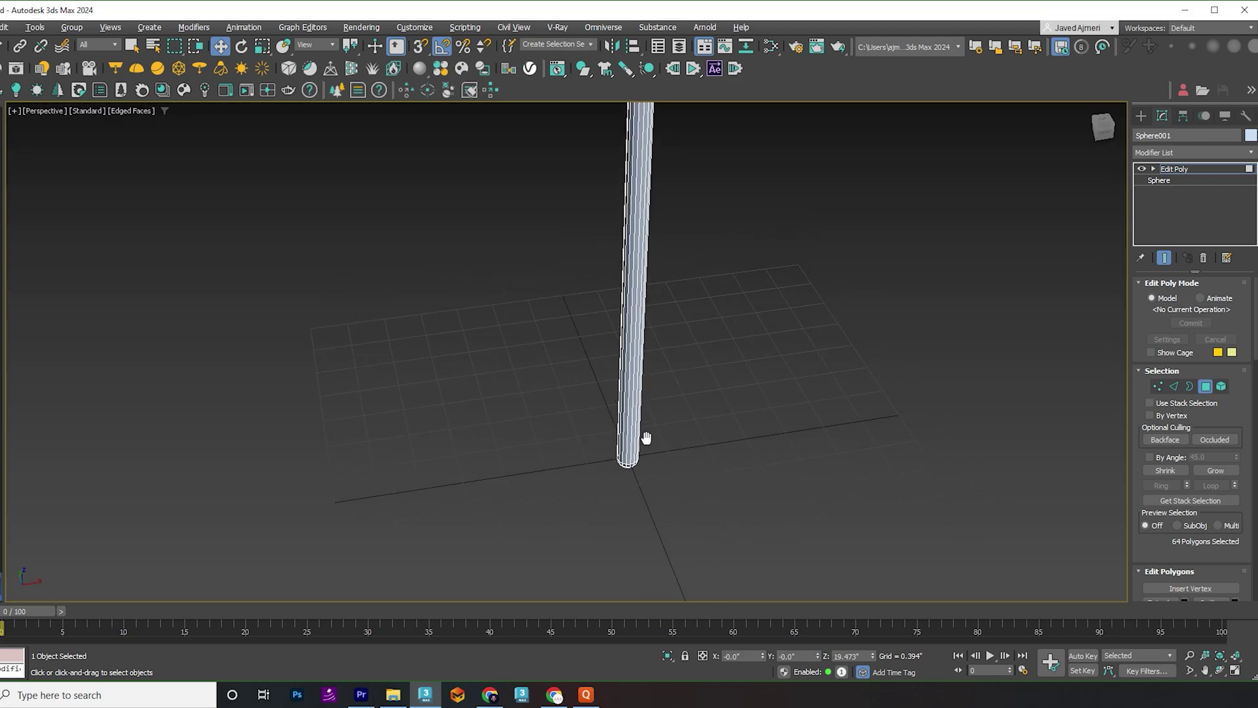
{"action": "key", "text": "l"}
{"action": "scroll", "coordinate": [642, 437], "scroll_direction": "down", "scroll_amount": 4}
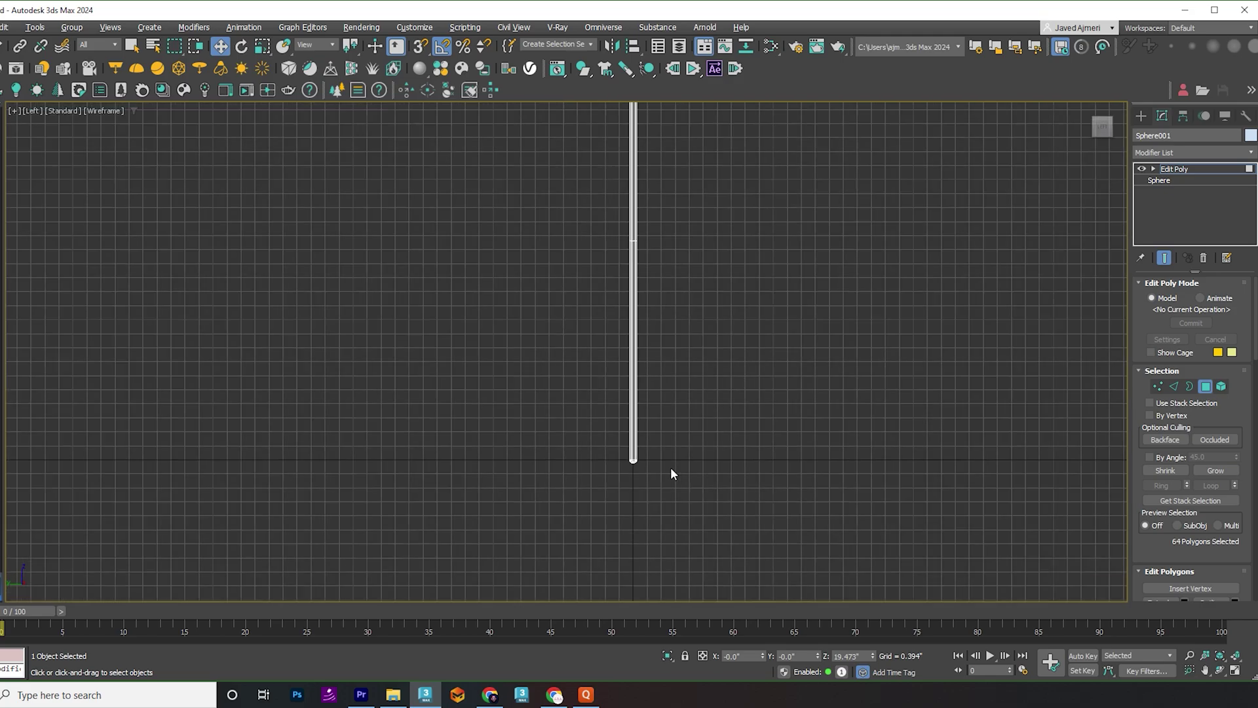
{"action": "scroll", "coordinate": [693, 357], "scroll_direction": "down", "scroll_amount": 3}
{"action": "middle_click_drag", "start_coordinate": [730, 236], "coordinate": [693, 449]}
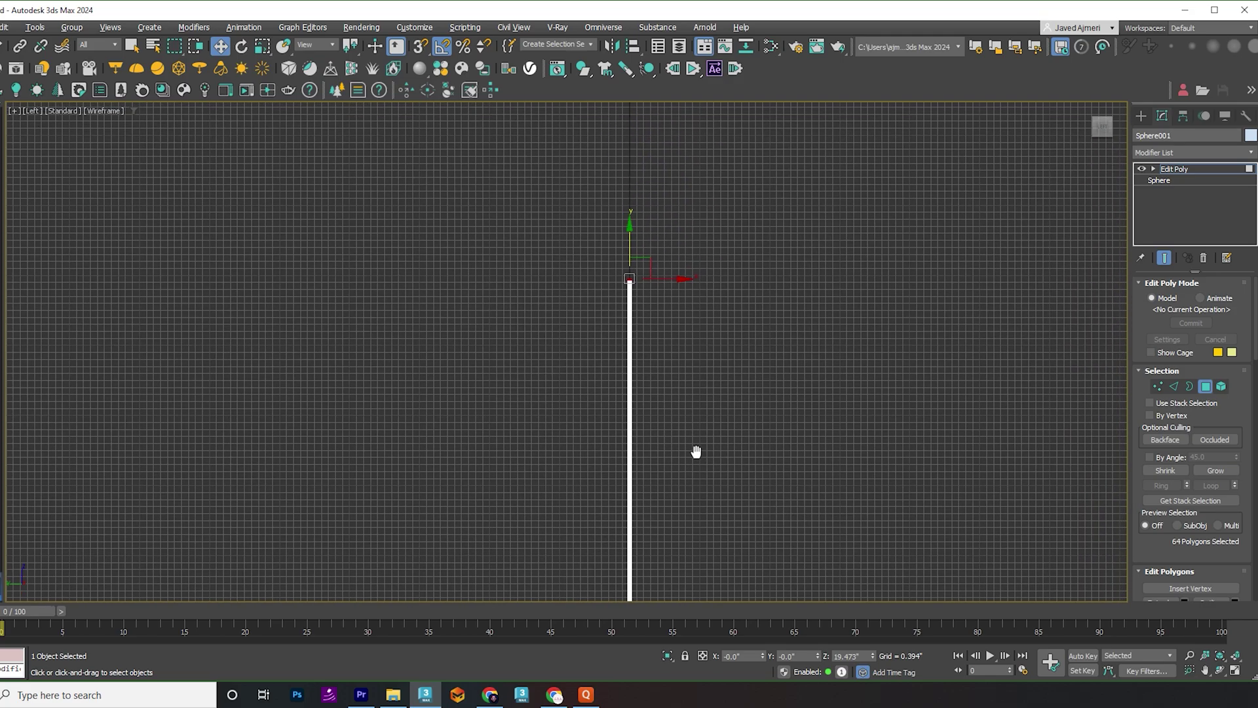
{"action": "scroll", "coordinate": [693, 346], "scroll_direction": "up", "scroll_amount": 2}
{"action": "scroll", "coordinate": [693, 346], "scroll_direction": "up", "scroll_amount": 2}
{"action": "scroll", "coordinate": [626, 261], "scroll_direction": "up", "scroll_amount": 3}
{"action": "scroll", "coordinate": [527, 180], "scroll_direction": "up", "scroll_amount": 3}
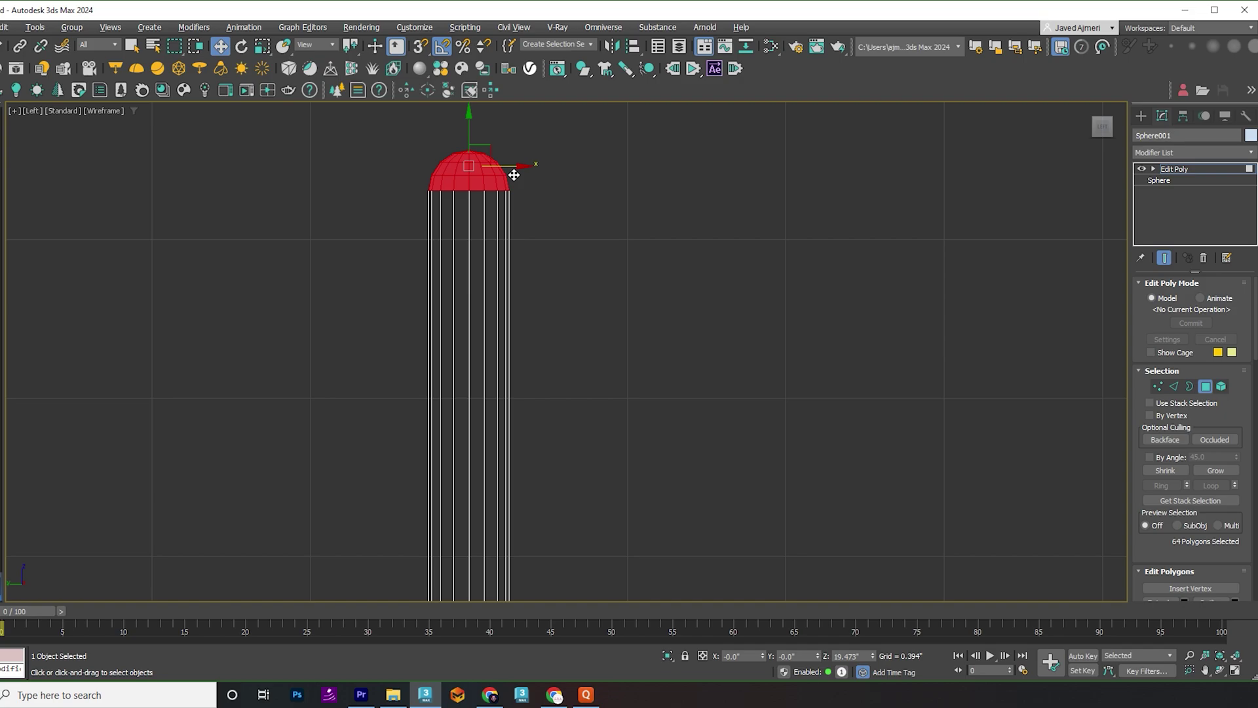
{"action": "middle_click_drag", "start_coordinate": [524, 163], "coordinate": [620, 265]}
{"action": "left_click_drag", "start_coordinate": [602, 300], "coordinate": [556, 372]}
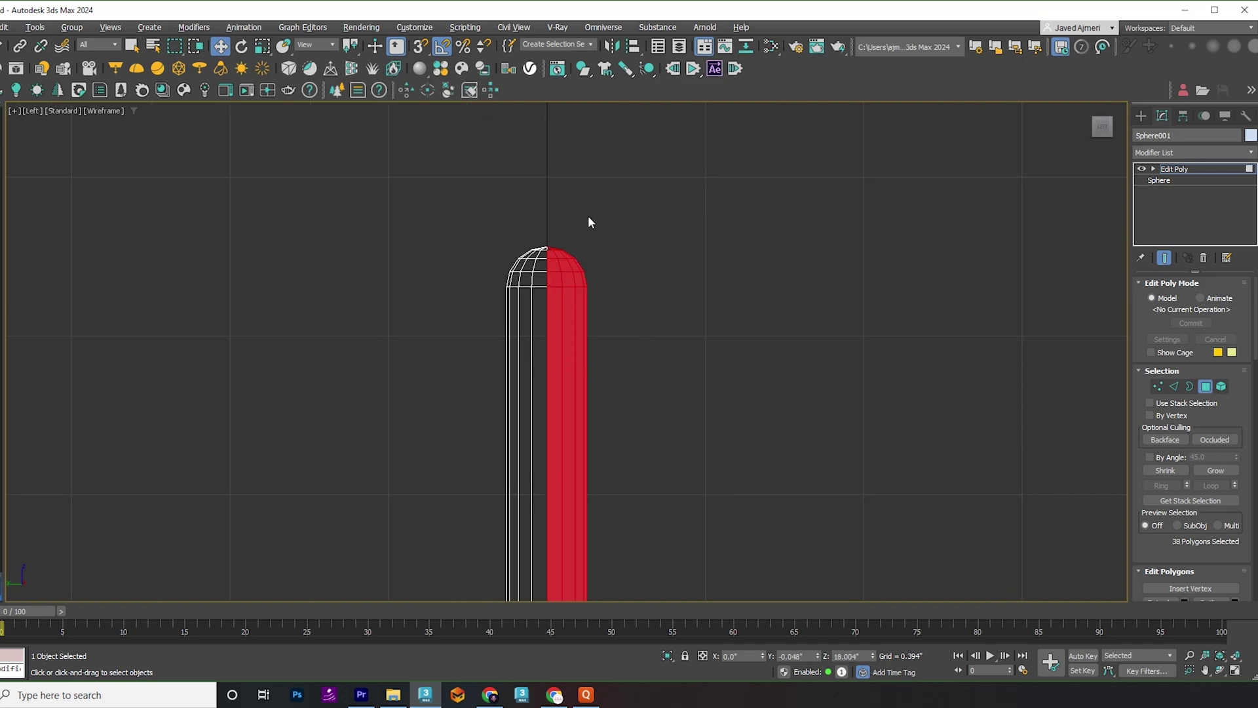
{"action": "scroll", "coordinate": [567, 242], "scroll_direction": "up", "scroll_amount": 4}
{"action": "left_click_drag", "start_coordinate": [556, 233], "coordinate": [493, 308]}
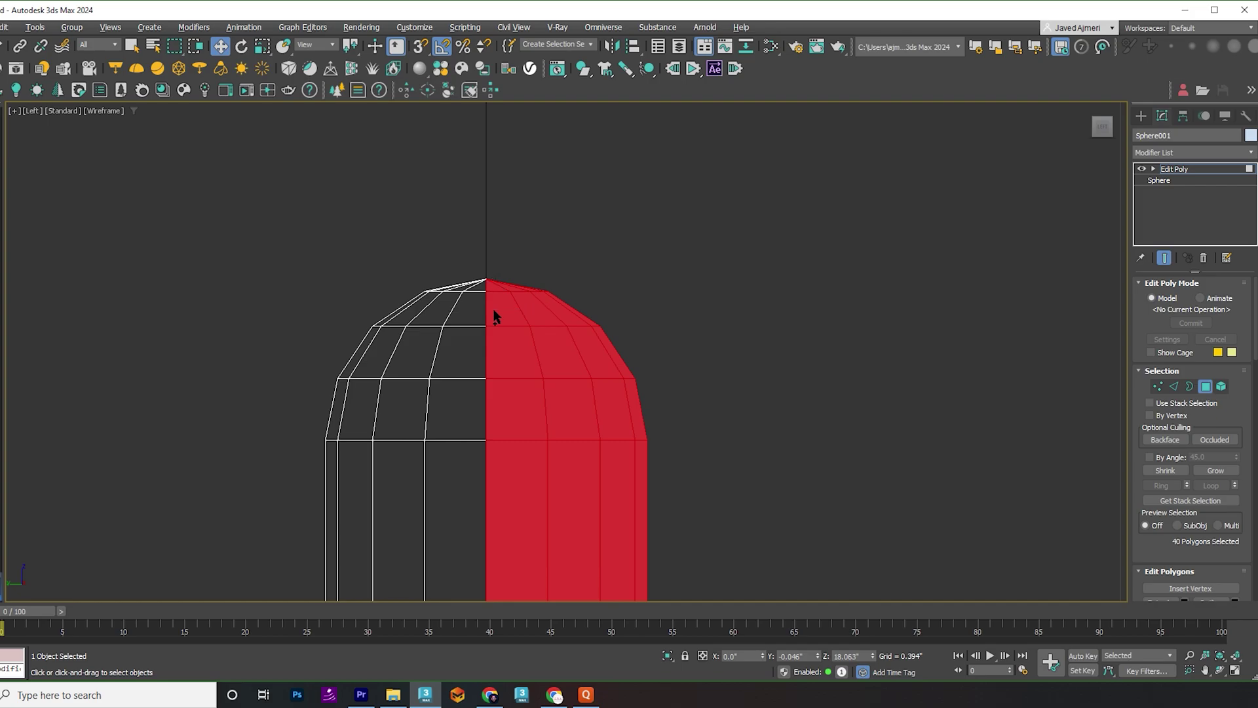
Add the front-half polygons of the lower shaft and rounded bottom to the selection
{"action": "scroll", "coordinate": [512, 259], "scroll_direction": "down", "scroll_amount": 9}
{"action": "middle_click_drag", "start_coordinate": [543, 567], "coordinate": [569, 132]}
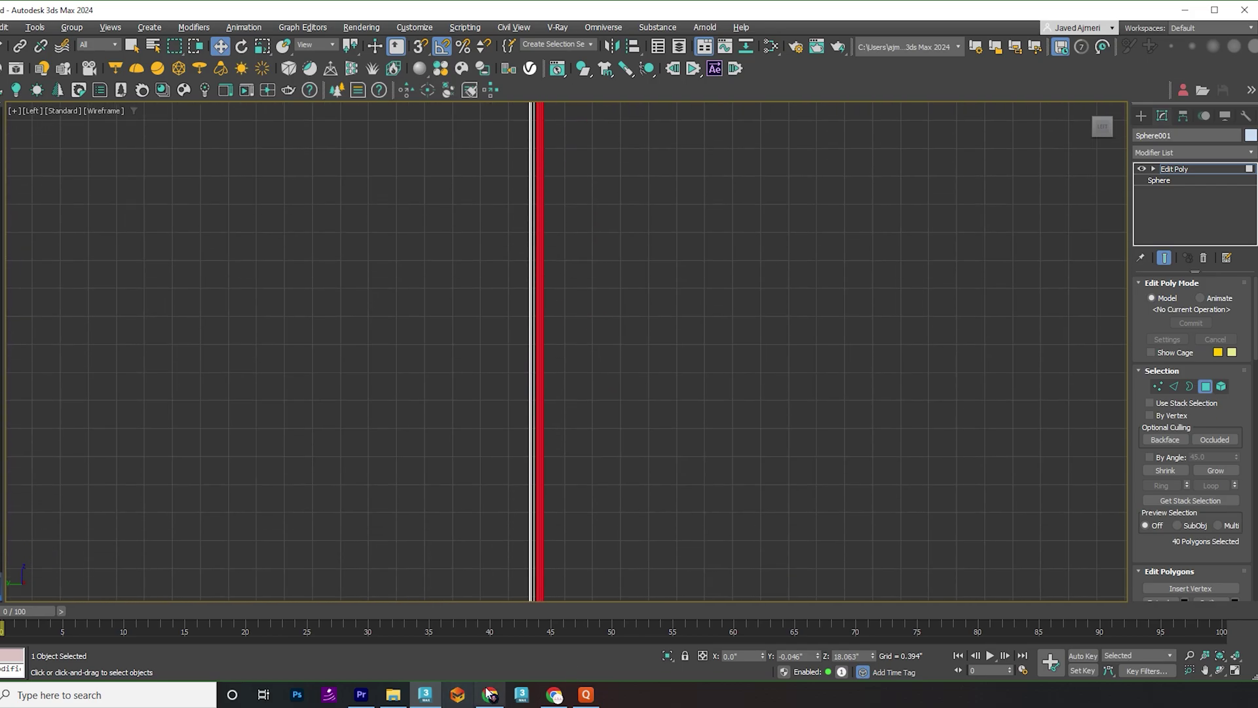
{"action": "scroll", "coordinate": [542, 402], "scroll_direction": "down", "scroll_amount": 6}
{"action": "middle_click_drag", "start_coordinate": [542, 511], "coordinate": [558, 238]}
{"action": "scroll", "coordinate": [574, 305], "scroll_direction": "up", "scroll_amount": 5}
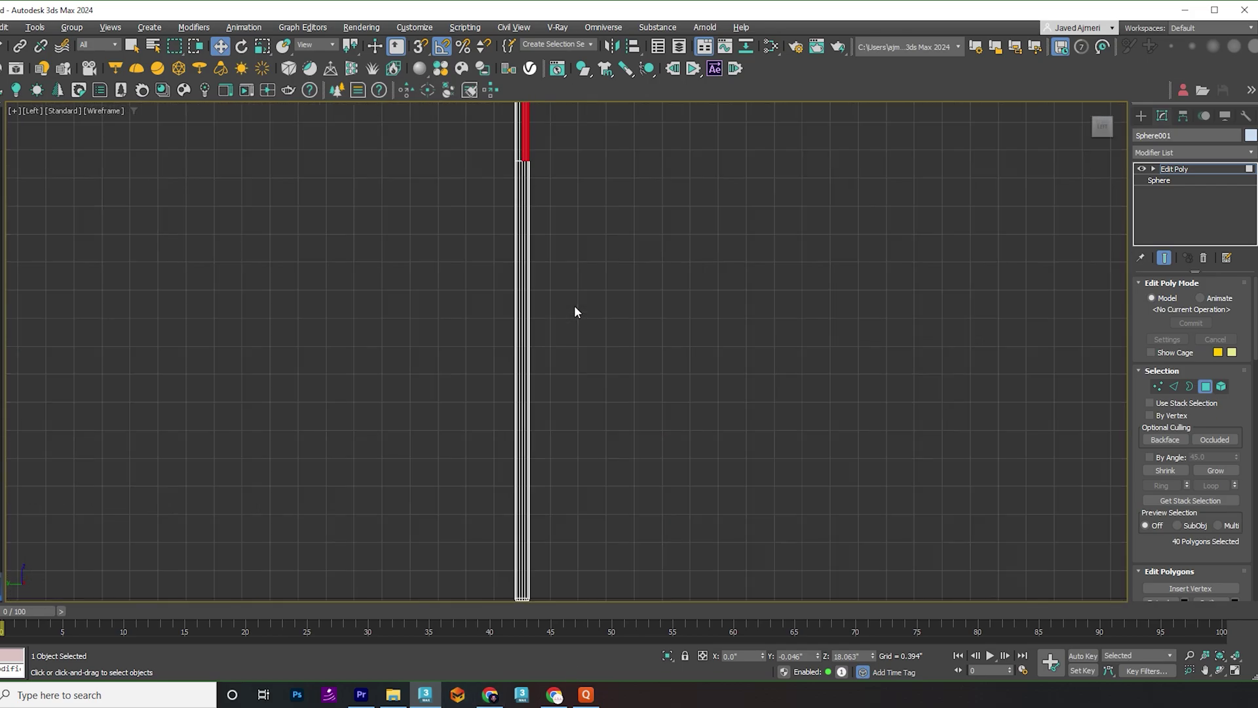
{"action": "left_click_drag", "start_coordinate": [541, 150], "coordinate": [500, 238], "text": "ctrl"}
{"action": "middle_click_drag", "start_coordinate": [617, 522], "coordinate": [628, 156]}
{"action": "middle_click_drag", "start_coordinate": [520, 517], "coordinate": [568, 55]}
{"action": "scroll", "coordinate": [538, 242], "scroll_direction": "up", "scroll_amount": 6}
{"action": "left_click_drag", "start_coordinate": [707, 190], "coordinate": [611, 312]}
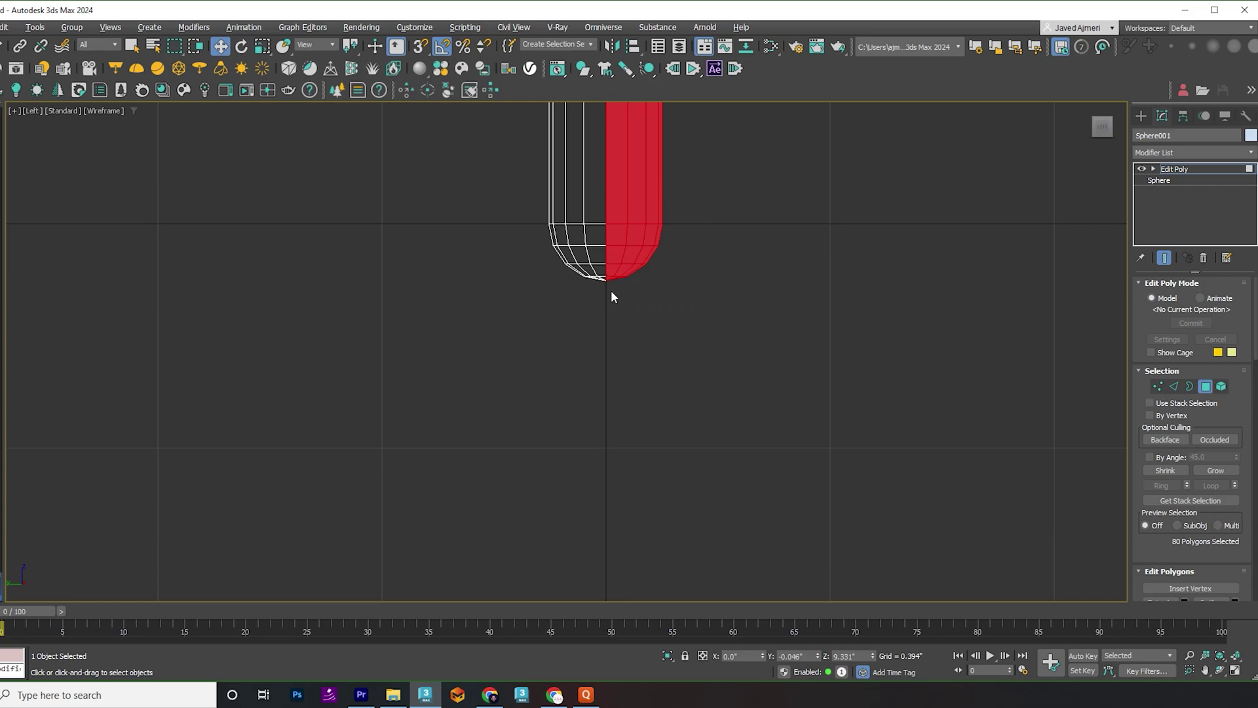
Delete the rod's selected front-half polygons and flip the normals of the remaining half
{"action": "key", "text": "p"}
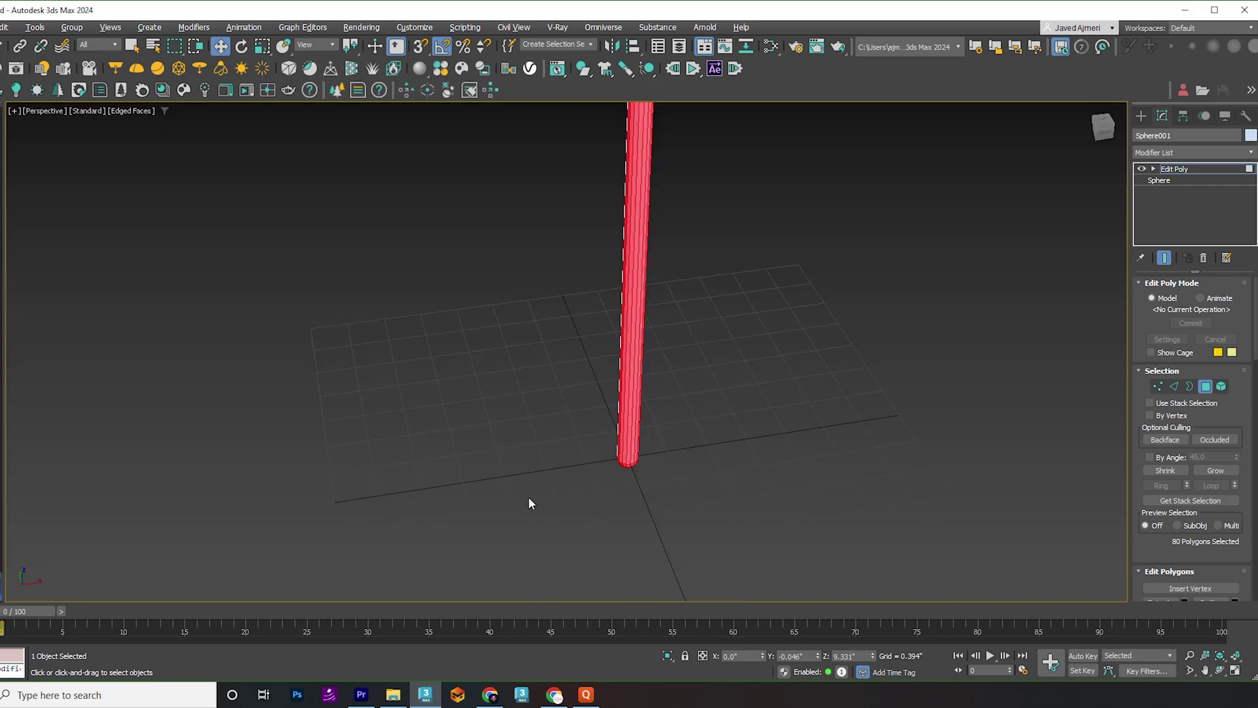
{"action": "left_click", "coordinate": [529, 501]}
{"action": "scroll", "coordinate": [529, 502], "scroll_direction": "down", "scroll_amount": 2}
{"action": "key", "text": "ctrl+z"}
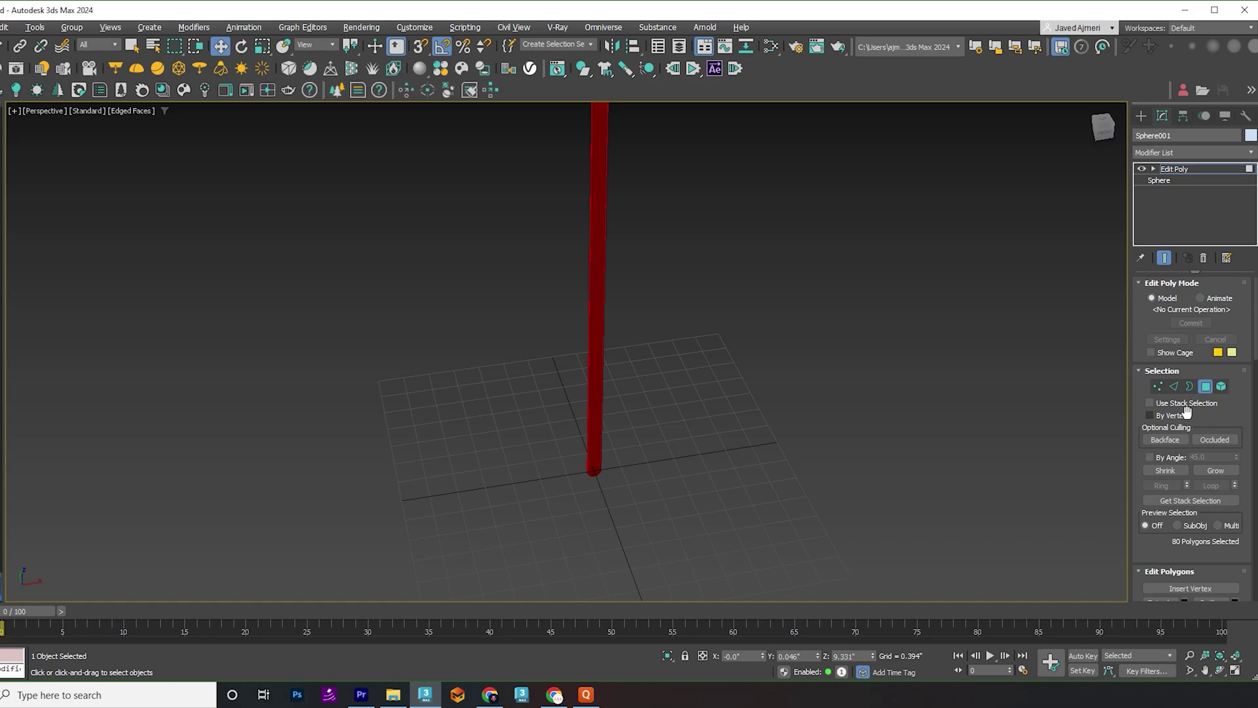
{"action": "scroll", "coordinate": [1198, 502], "scroll_direction": "down", "scroll_amount": 2}
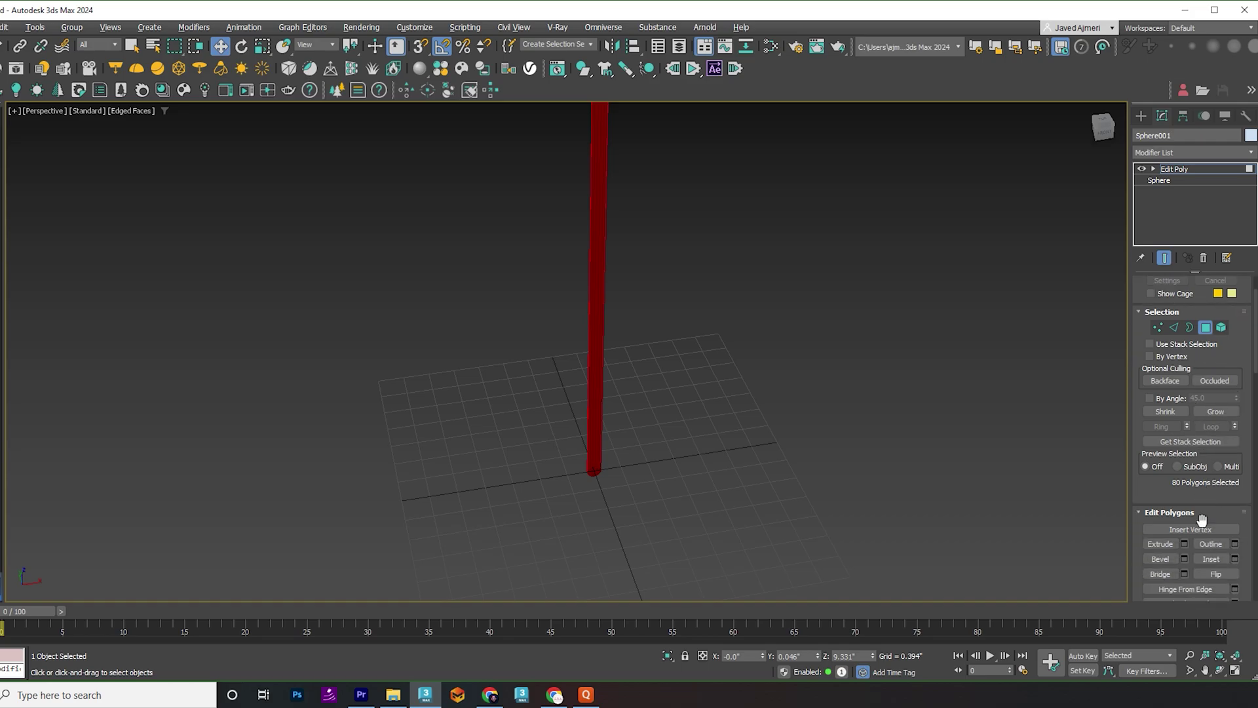
{"action": "left_click", "coordinate": [1209, 571]}
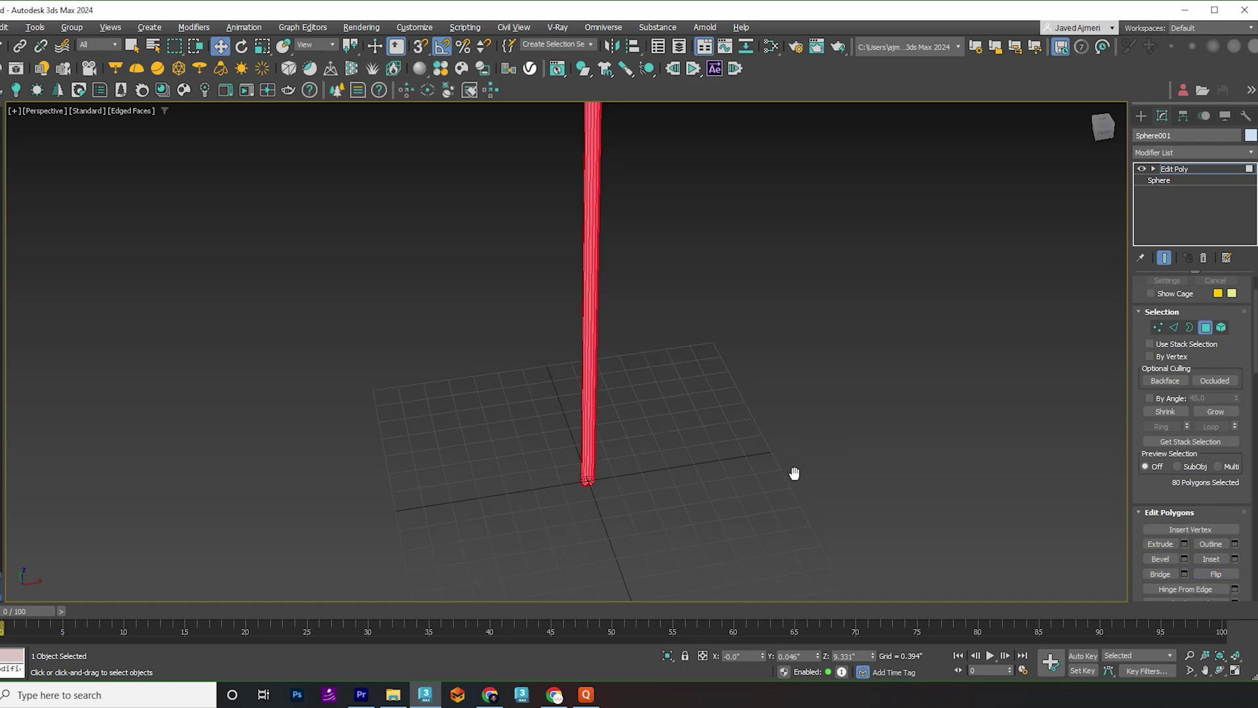
Extrude the open border of the half rod with a height of -0.061" to form a surrounding flange
{"action": "middle_click_drag", "start_coordinate": [795, 472], "coordinate": [749, 631]}
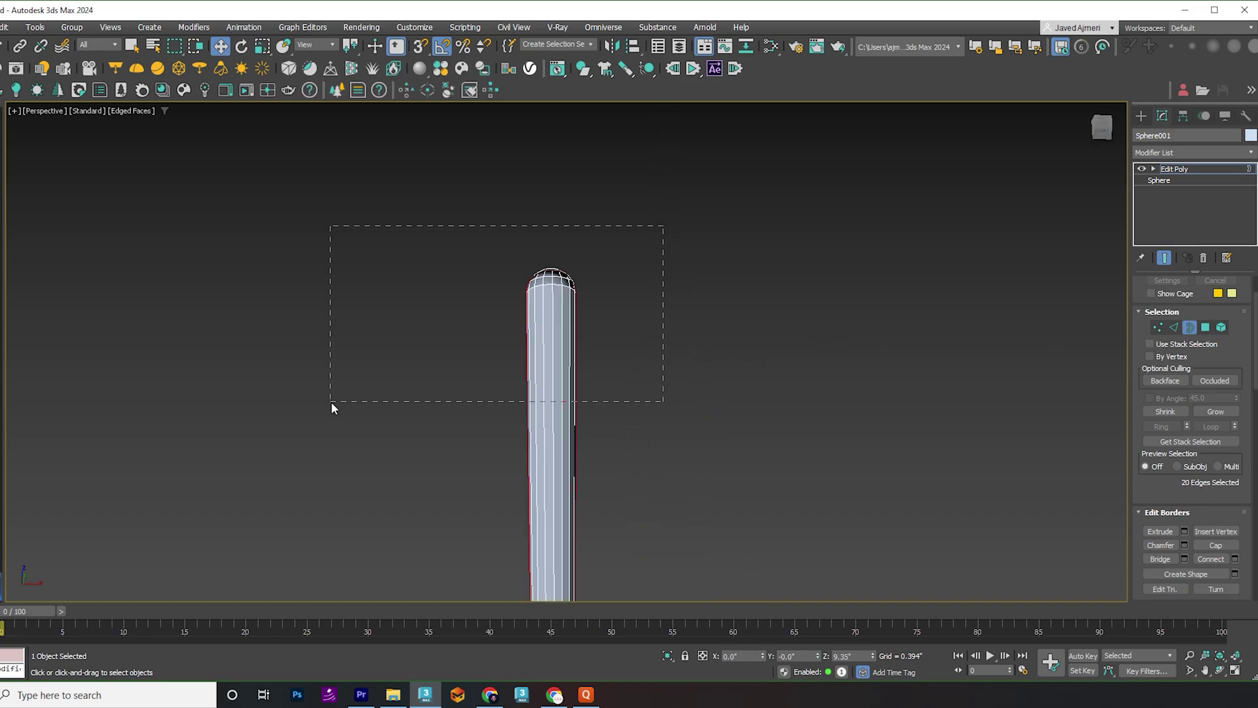
{"action": "right_click", "coordinate": [677, 321]}
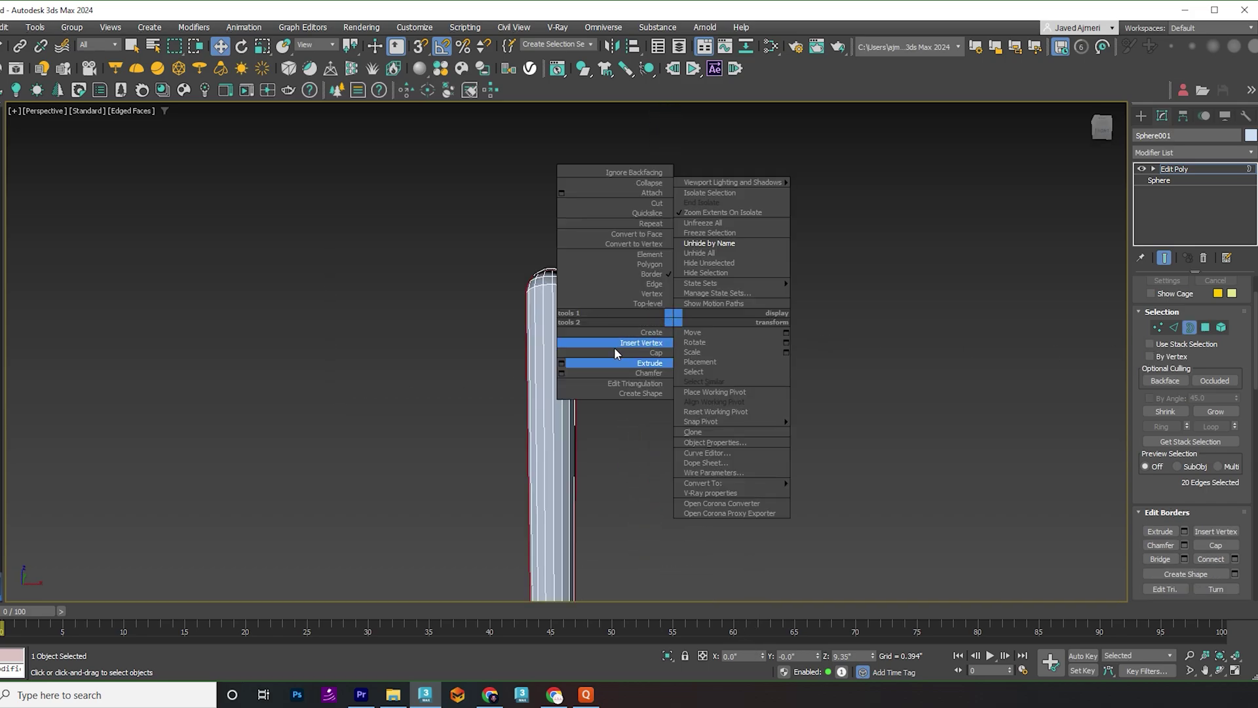
{"action": "left_click", "coordinate": [562, 363]}
{"action": "left_click_drag", "start_coordinate": [576, 359], "coordinate": [575, 360]}
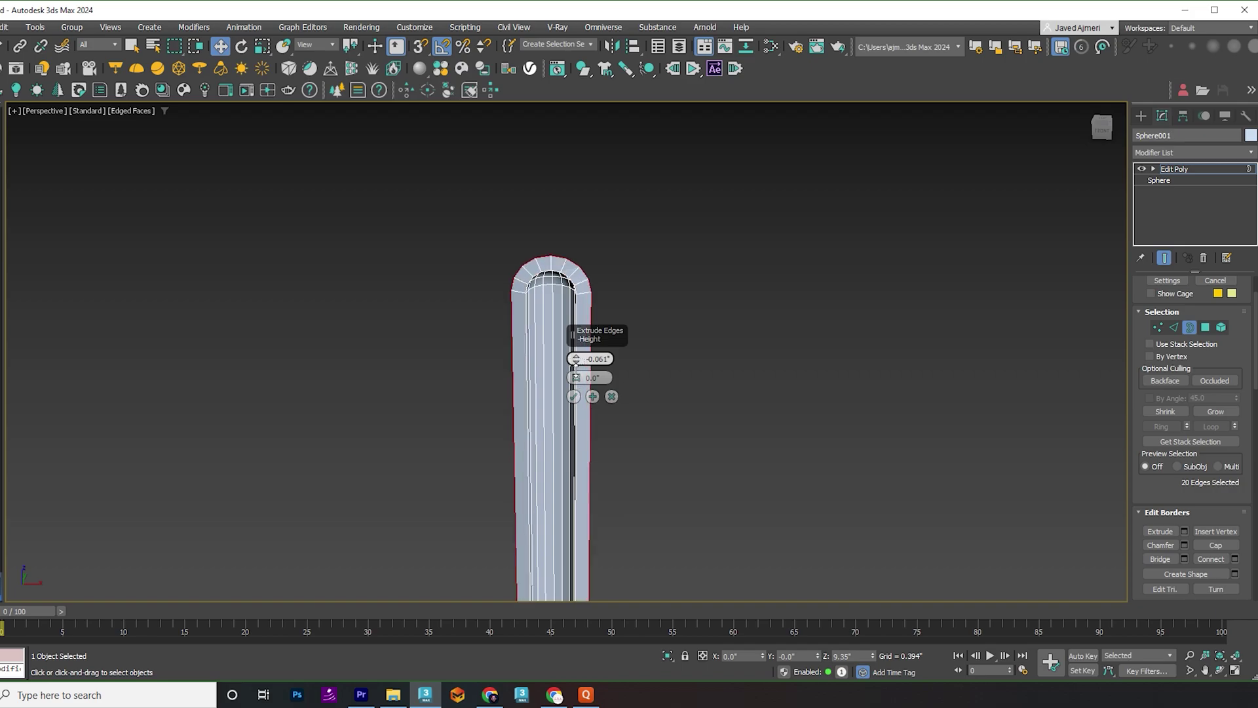
{"action": "middle_click_drag", "start_coordinate": [533, 345], "coordinate": [476, 275]}
{"action": "left_click", "coordinate": [573, 396]}
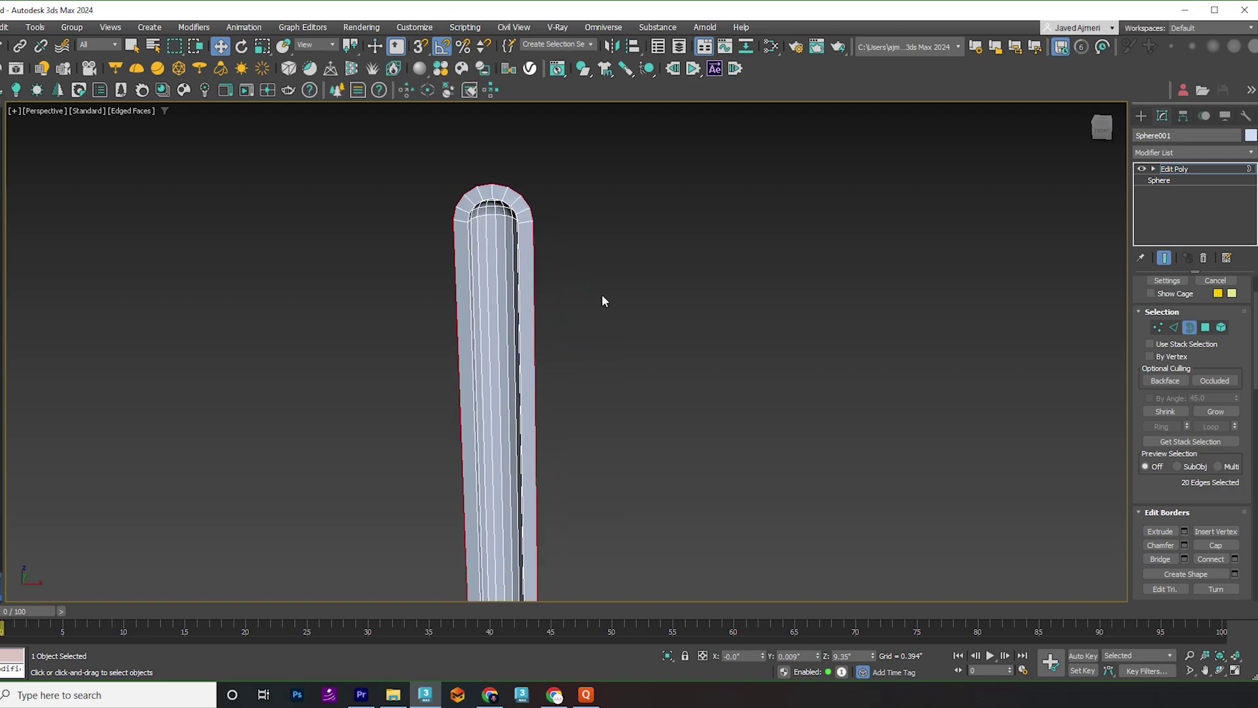
Deselect the flange's long straight side edges in the Front view, keeping only the curved outer edges at both rod ends selected
{"action": "key", "text": "f"}
{"action": "key", "text": "2"}
{"action": "left_click_drag", "start_coordinate": [889, 417], "coordinate": [890, 414], "text": "alt"}
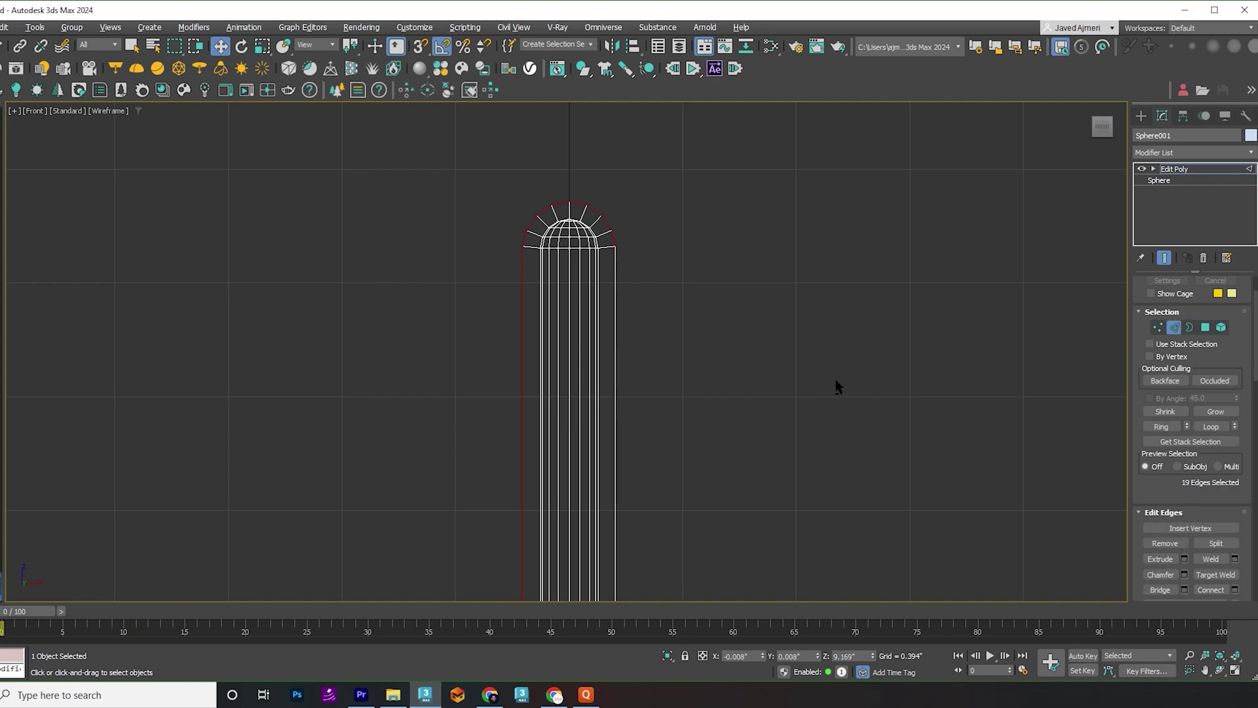
{"action": "left_click_drag", "start_coordinate": [560, 377], "coordinate": [349, 434], "text": "alt"}
{"action": "scroll", "coordinate": [452, 304], "scroll_direction": "down", "scroll_amount": 6}
{"action": "middle_click_drag", "start_coordinate": [484, 500], "coordinate": [578, 84]}
{"action": "left_click_drag", "start_coordinate": [752, 411], "coordinate": [484, 570], "text": "alt"}
{"action": "middle_click_drag", "start_coordinate": [497, 561], "coordinate": [527, 158]}
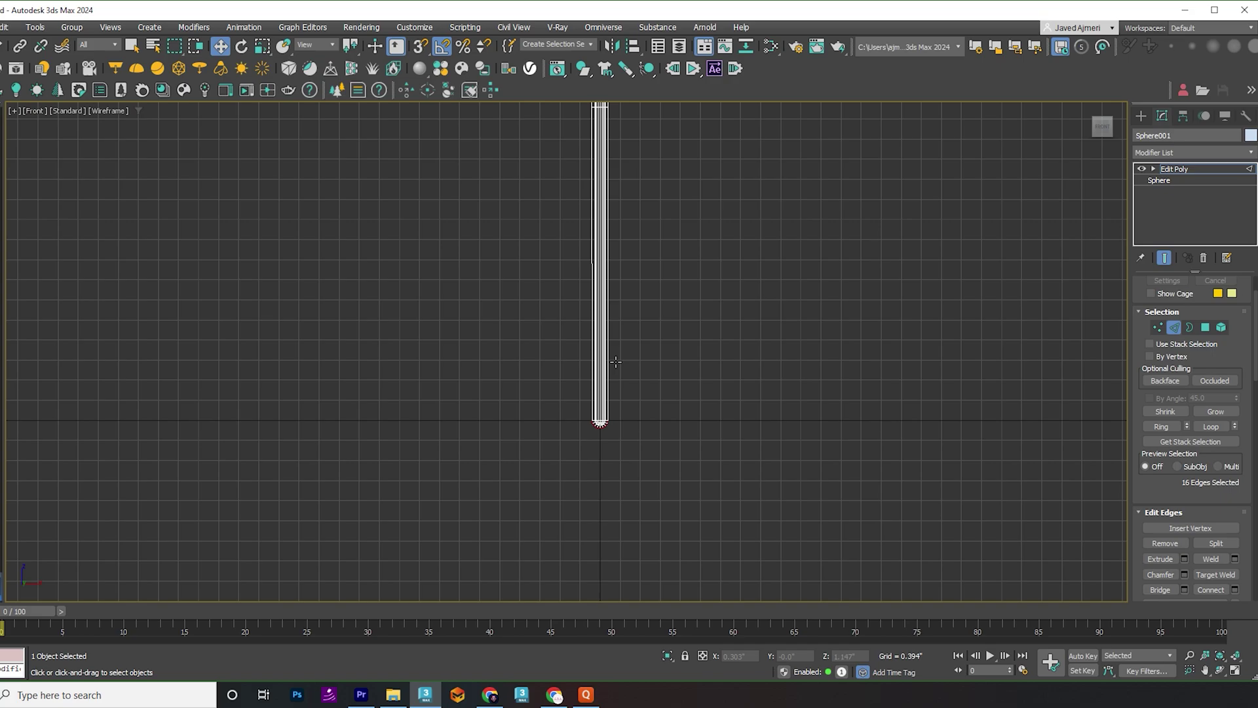
{"action": "scroll", "coordinate": [616, 362], "scroll_direction": "up", "scroll_amount": 5}
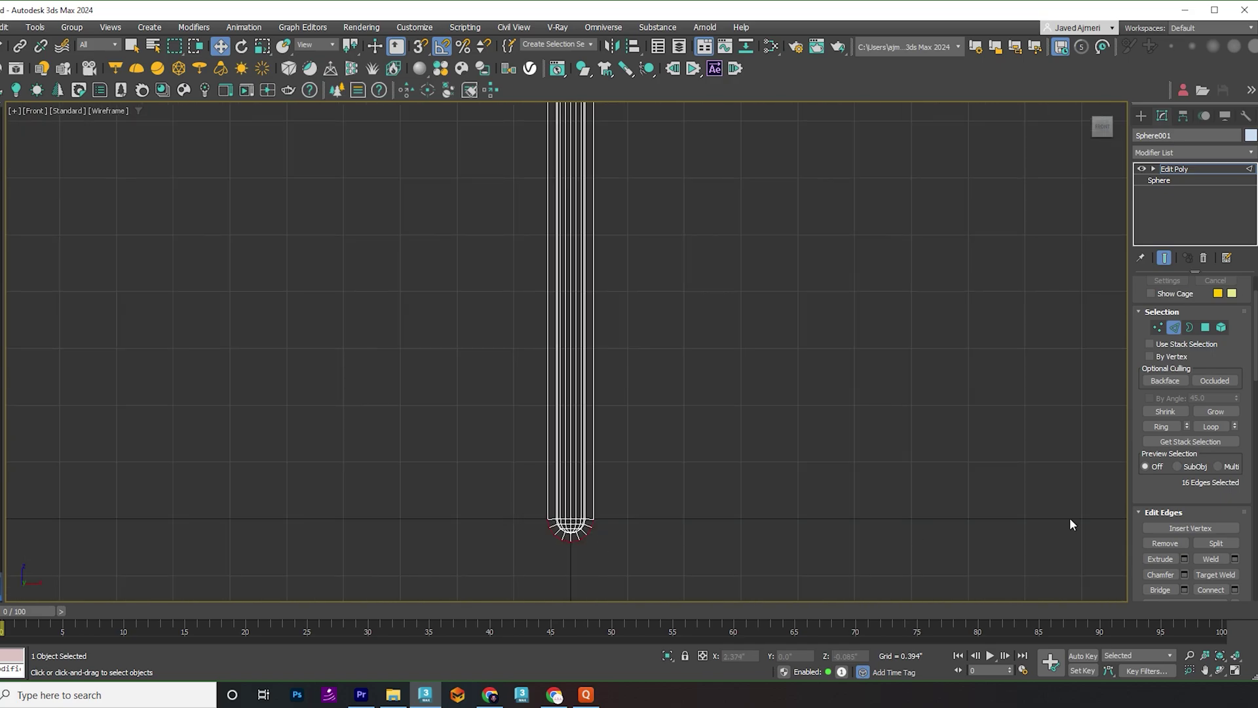
Deselect the curved flange edges at the rod's lower end, keeping only the outer edges at the upper end selected
{"action": "scroll", "coordinate": [1192, 488], "scroll_direction": "down", "scroll_amount": 5}
{"action": "scroll", "coordinate": [1202, 524], "scroll_direction": "down", "scroll_amount": 10}
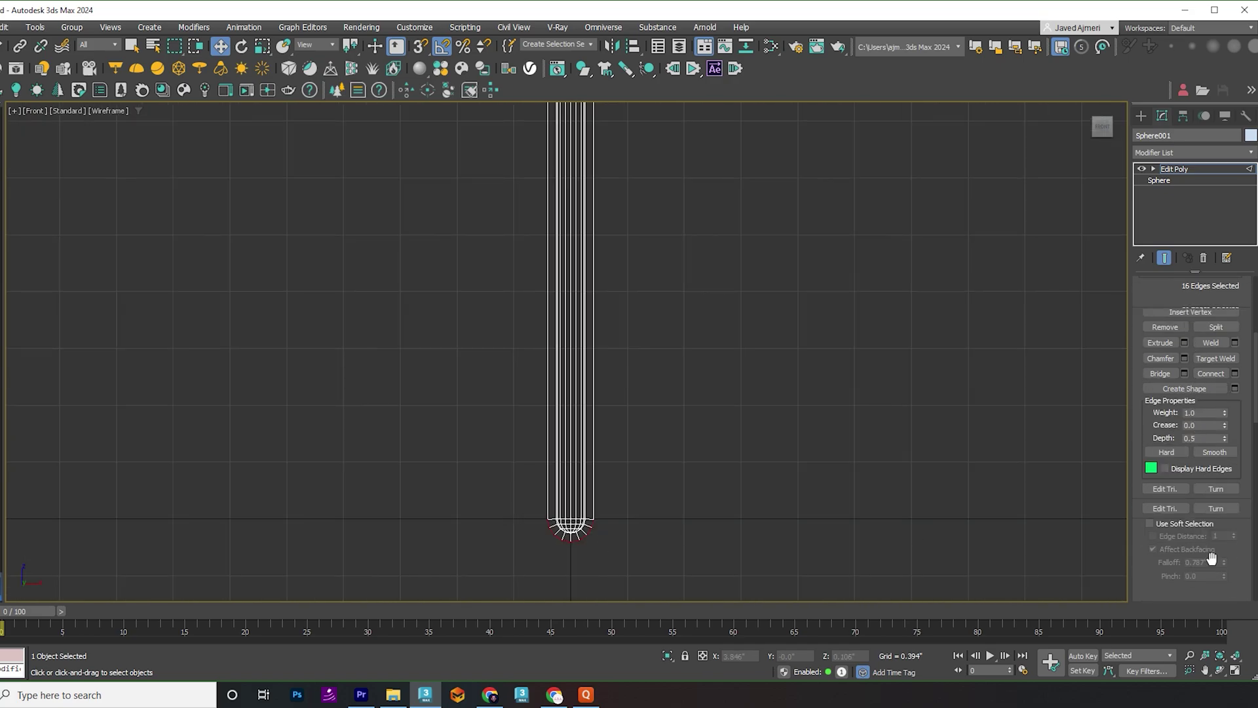
{"action": "scroll", "coordinate": [1212, 557], "scroll_direction": "down", "scroll_amount": 5}
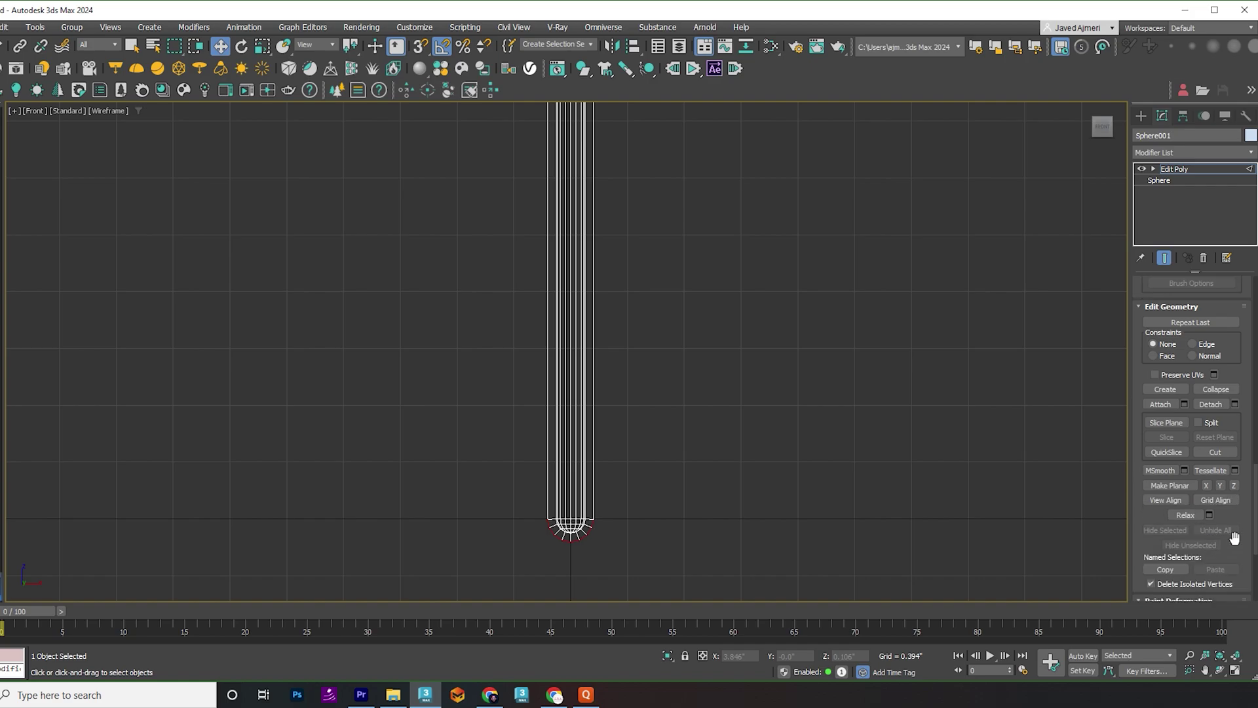
{"action": "scroll", "coordinate": [736, 354], "scroll_direction": "down", "scroll_amount": 2}
{"action": "left_click_drag", "start_coordinate": [736, 354], "coordinate": [454, 546]}
Make the upper flange edges planar along Z and raise them above the rounded tip to a Z of about 19.558"
{"action": "scroll", "coordinate": [543, 447], "scroll_direction": "up", "scroll_amount": 5}
{"action": "scroll", "coordinate": [543, 447], "scroll_direction": "down", "scroll_amount": 8}
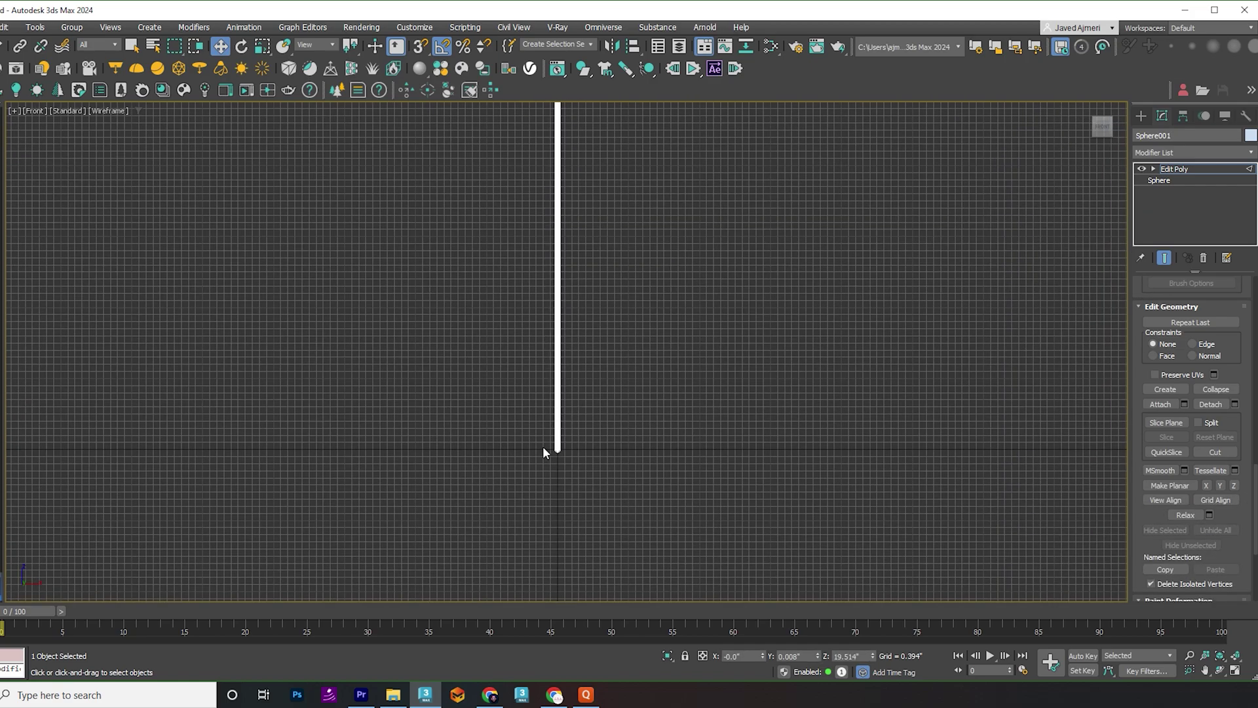
{"action": "middle_click_drag", "start_coordinate": [546, 332], "coordinate": [600, 606]}
{"action": "scroll", "coordinate": [605, 361], "scroll_direction": "up", "scroll_amount": 1}
{"action": "scroll", "coordinate": [645, 387], "scroll_direction": "up", "scroll_amount": 8}
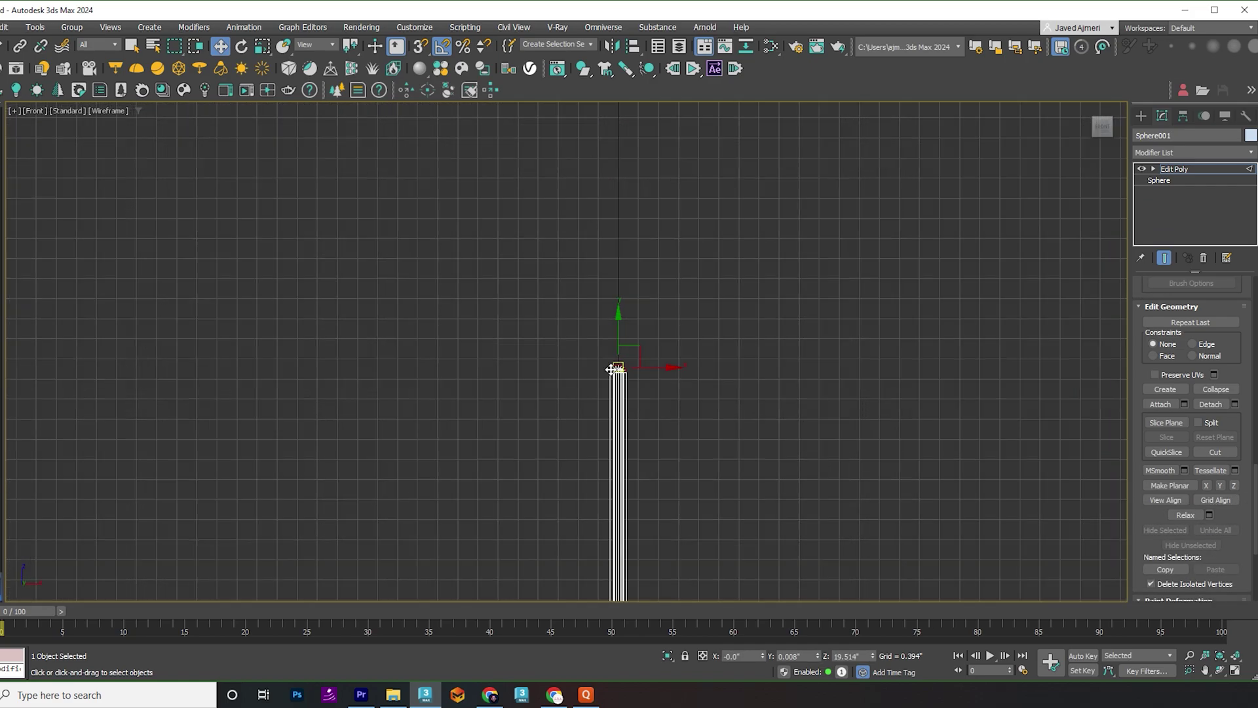
{"action": "left_click", "coordinate": [1233, 485]}
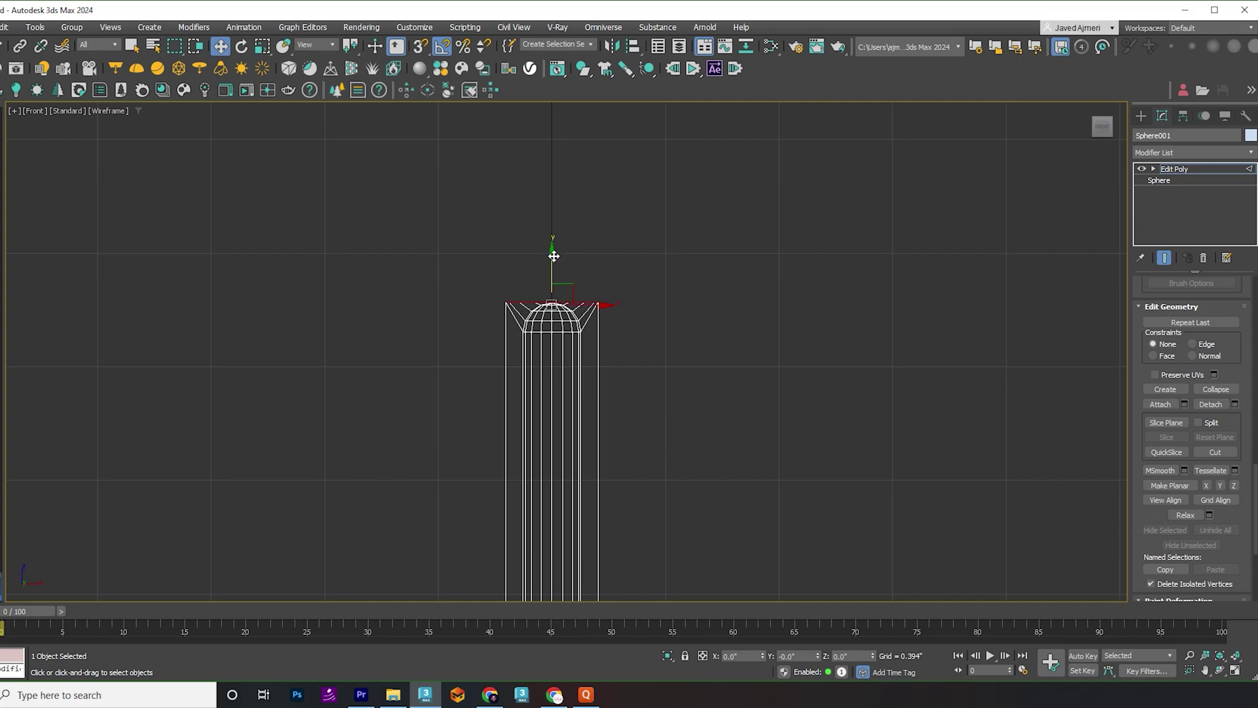
{"action": "mouse_move", "coordinate": [553, 255]}
{"action": "left_mouse_down"}
{"action": "mouse_move", "coordinate": [553, 225]}
{"action": "mouse_move", "coordinate": [554, 247]}
{"action": "left_mouse_up"}
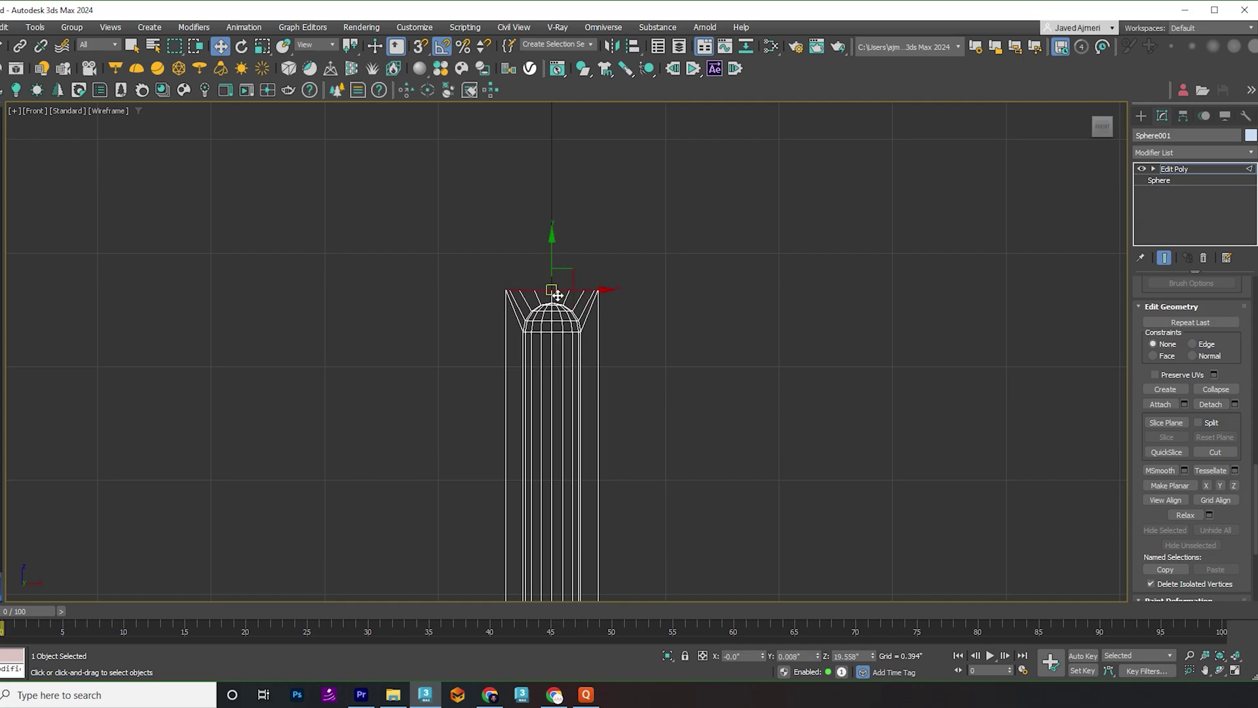
Select all the outer curved flange edges around the rod's rounded lower end
{"action": "scroll", "coordinate": [557, 297], "scroll_direction": "down", "scroll_amount": 6}
{"action": "middle_click_drag", "start_coordinate": [557, 296], "coordinate": [522, 595]}
{"action": "middle_click_drag", "start_coordinate": [465, 557], "coordinate": [508, 149]}
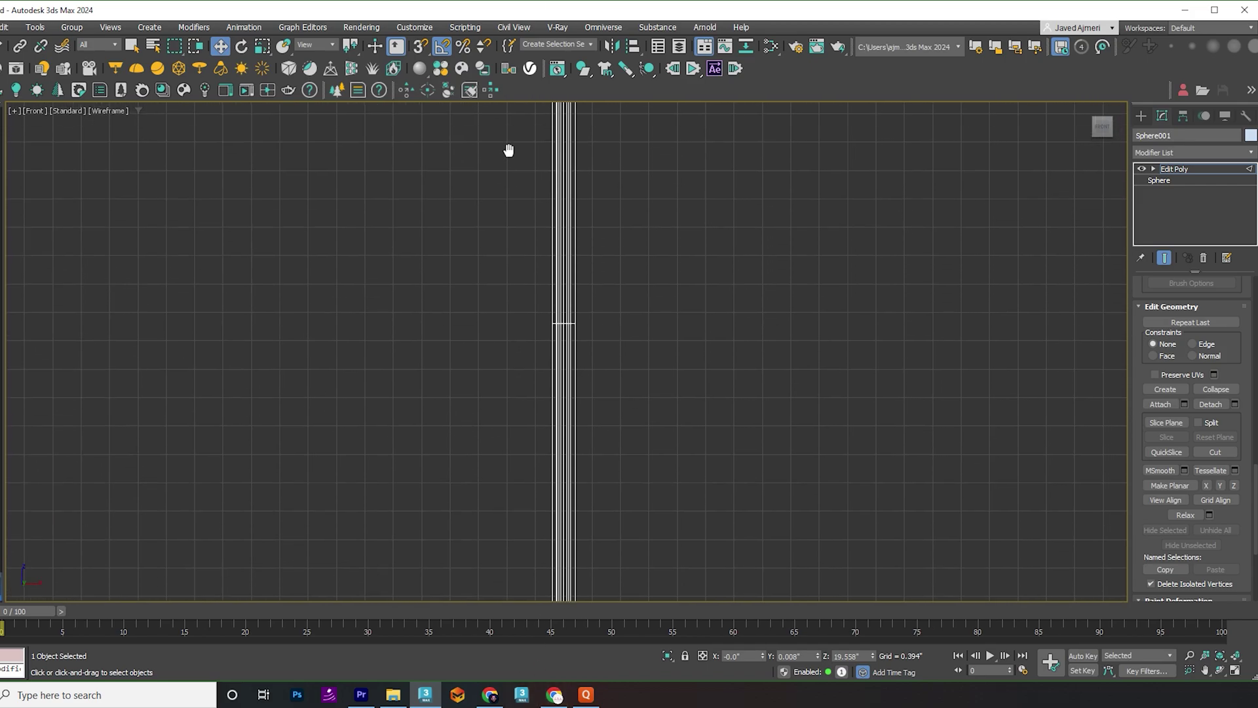
{"action": "scroll", "coordinate": [513, 149], "scroll_direction": "up", "scroll_amount": 2}
{"action": "middle_click_drag", "start_coordinate": [524, 498], "coordinate": [478, 108]}
{"action": "middle_click_drag", "start_coordinate": [430, 491], "coordinate": [459, 213]}
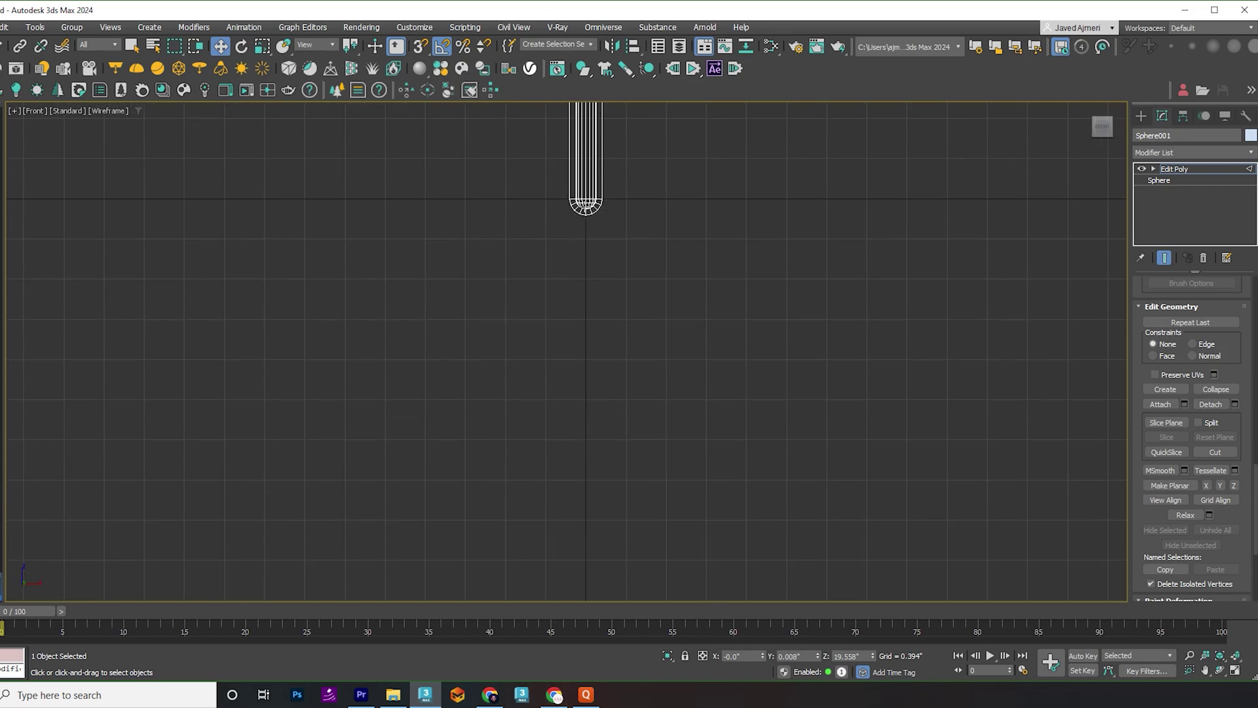
{"action": "scroll", "coordinate": [584, 208], "scroll_direction": "up", "scroll_amount": 6}
{"action": "middle_click_drag", "start_coordinate": [582, 211], "coordinate": [542, 358]}
{"action": "left_click", "coordinate": [486, 330]}
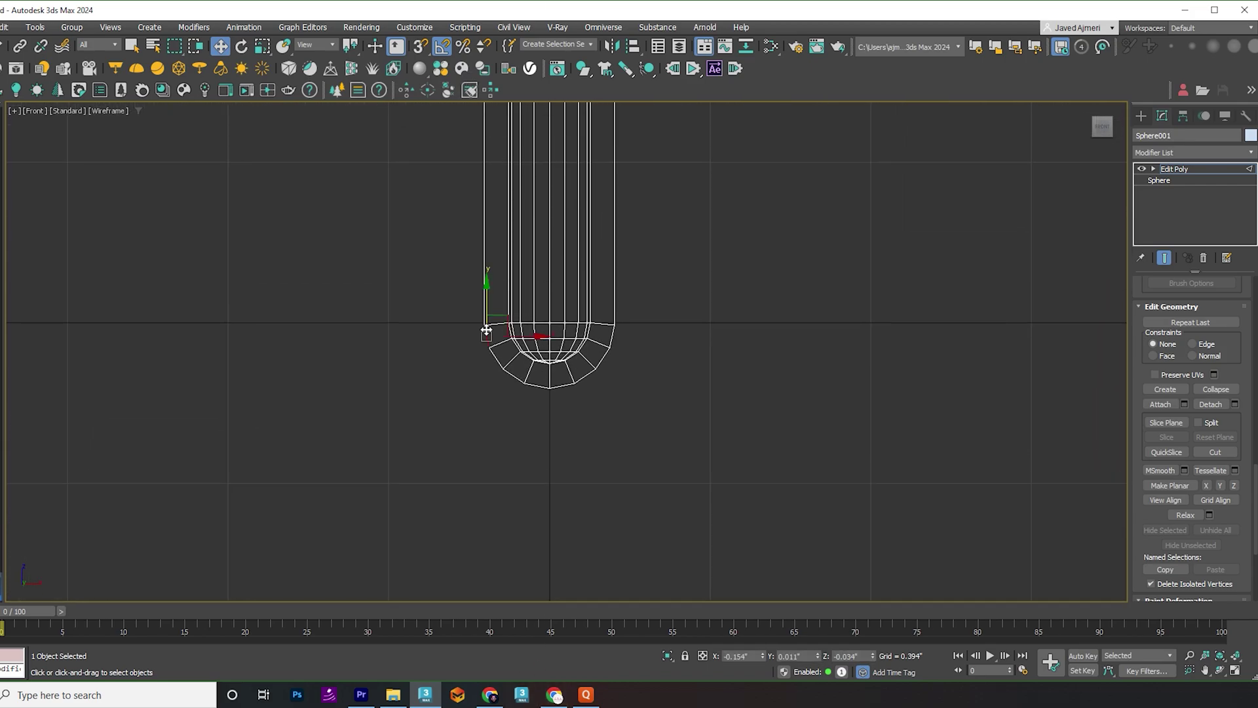
{"action": "left_click", "coordinate": [497, 362], "text": "ctrl"}
{"action": "left_click", "coordinate": [508, 368], "text": "ctrl"}
{"action": "left_click", "coordinate": [529, 380], "text": "ctrl"}
{"action": "left_click", "coordinate": [564, 385], "text": "ctrl"}
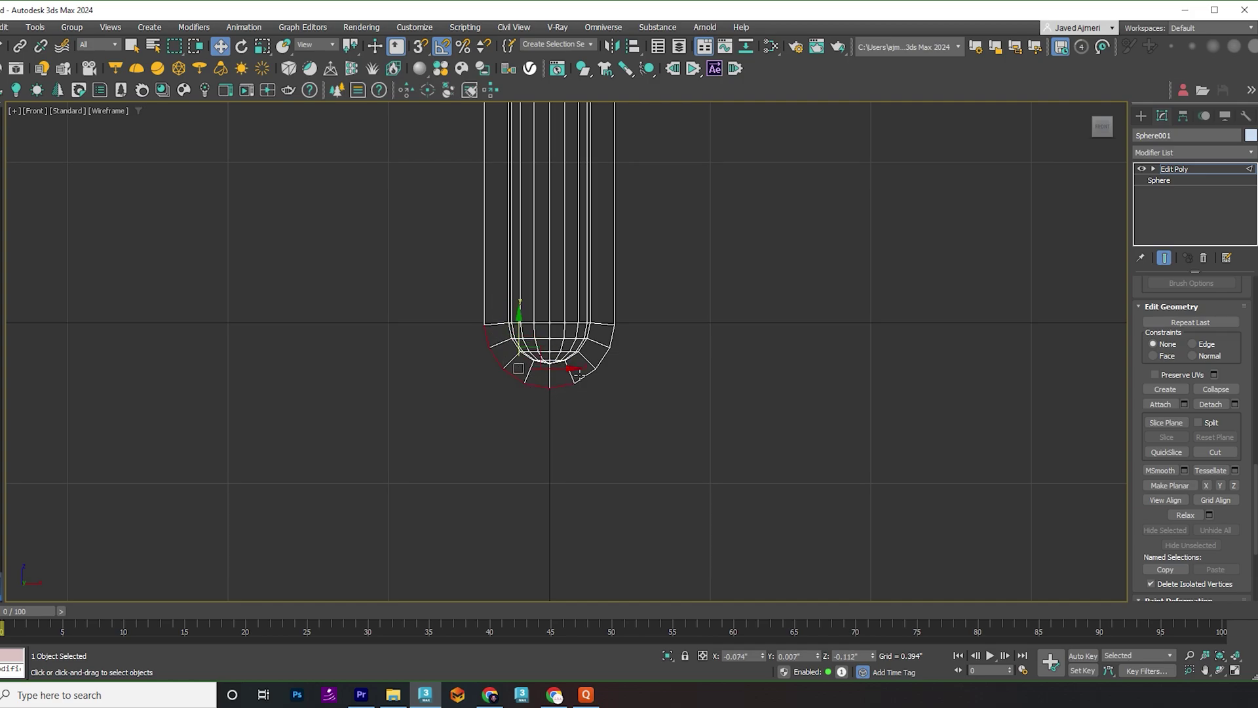
{"action": "left_click", "coordinate": [577, 380], "text": "ctrl"}
{"action": "left_click", "coordinate": [596, 363], "text": "ctrl"}
{"action": "left_click", "coordinate": [612, 329], "text": "ctrl"}
Make the lower flange edges planar along Z, lower them to a Z of about -0.176", and leave edge editing
{"action": "left_click", "coordinate": [1234, 485]}
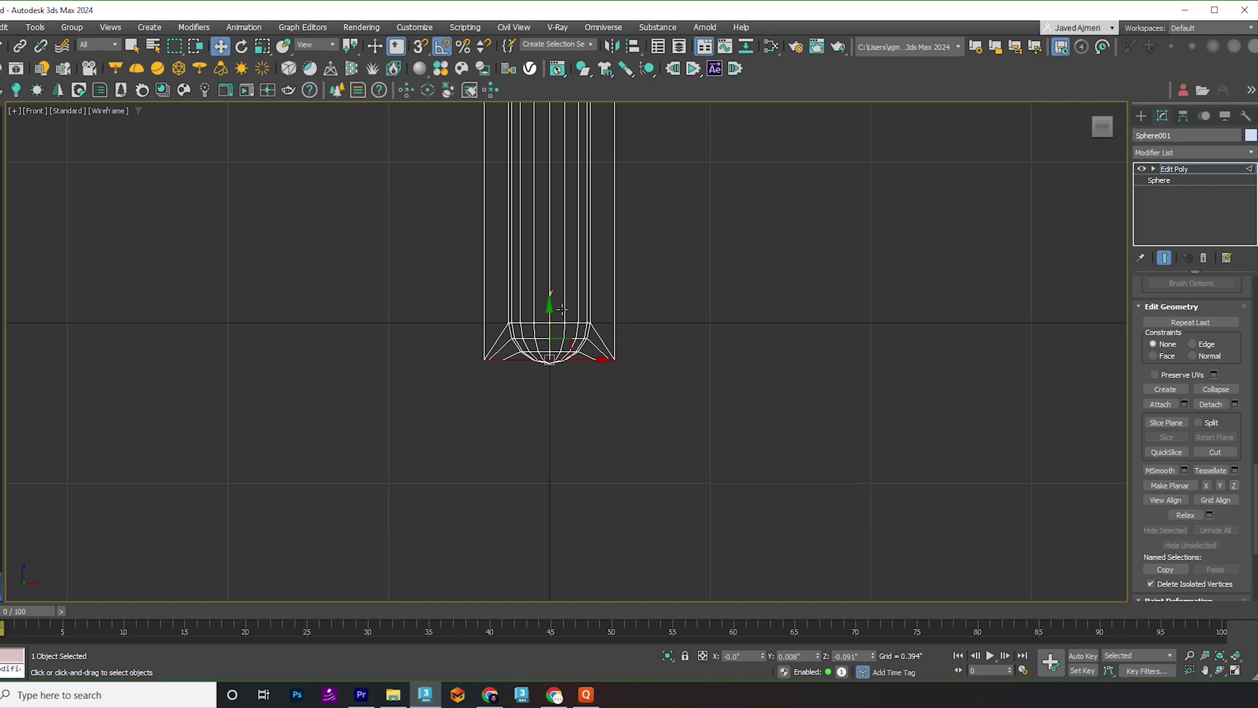
{"action": "left_click_drag", "start_coordinate": [547, 309], "coordinate": [549, 343]}
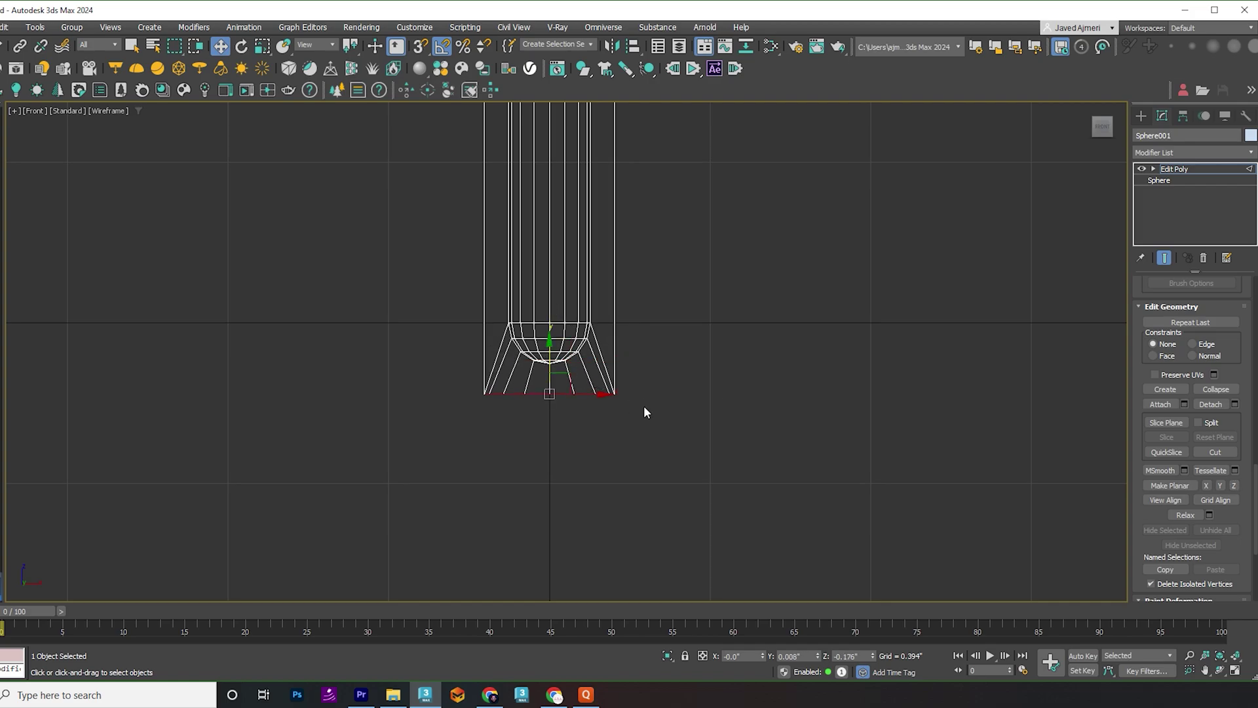
{"action": "left_click", "coordinate": [1253, 170]}
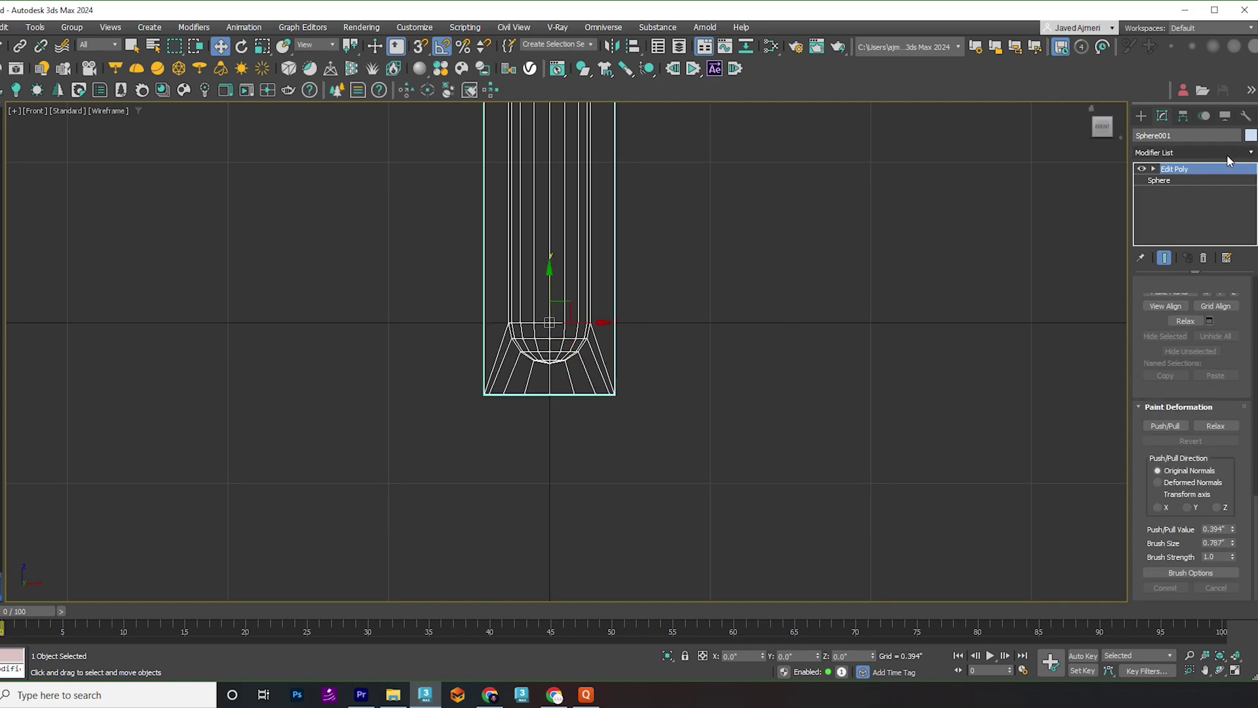
Apply an Array modifier to the flute section and set its Count X to 24
{"action": "left_click", "coordinate": [1229, 152]}
{"action": "type", "text": "arr"}
{"action": "left_click", "coordinate": [1218, 181]}
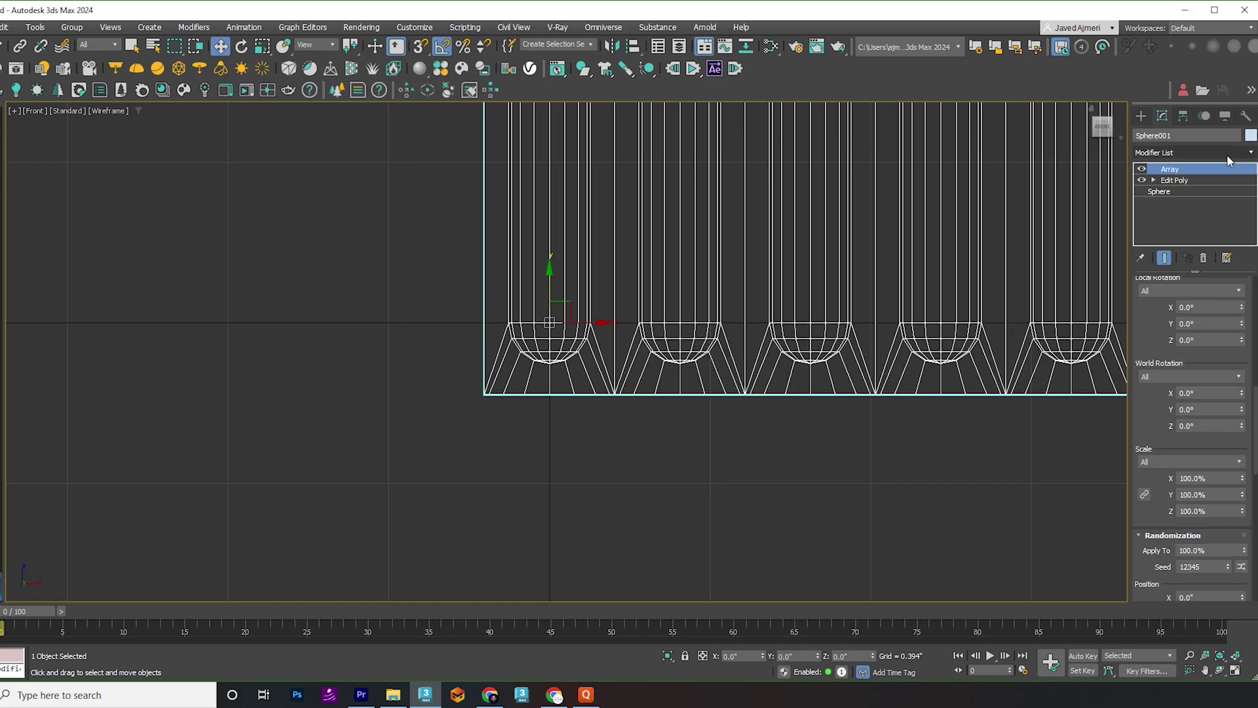
{"action": "scroll", "coordinate": [575, 435], "scroll_direction": "down", "scroll_amount": 5}
{"action": "middle_click_drag", "start_coordinate": [830, 258], "coordinate": [655, 414]}
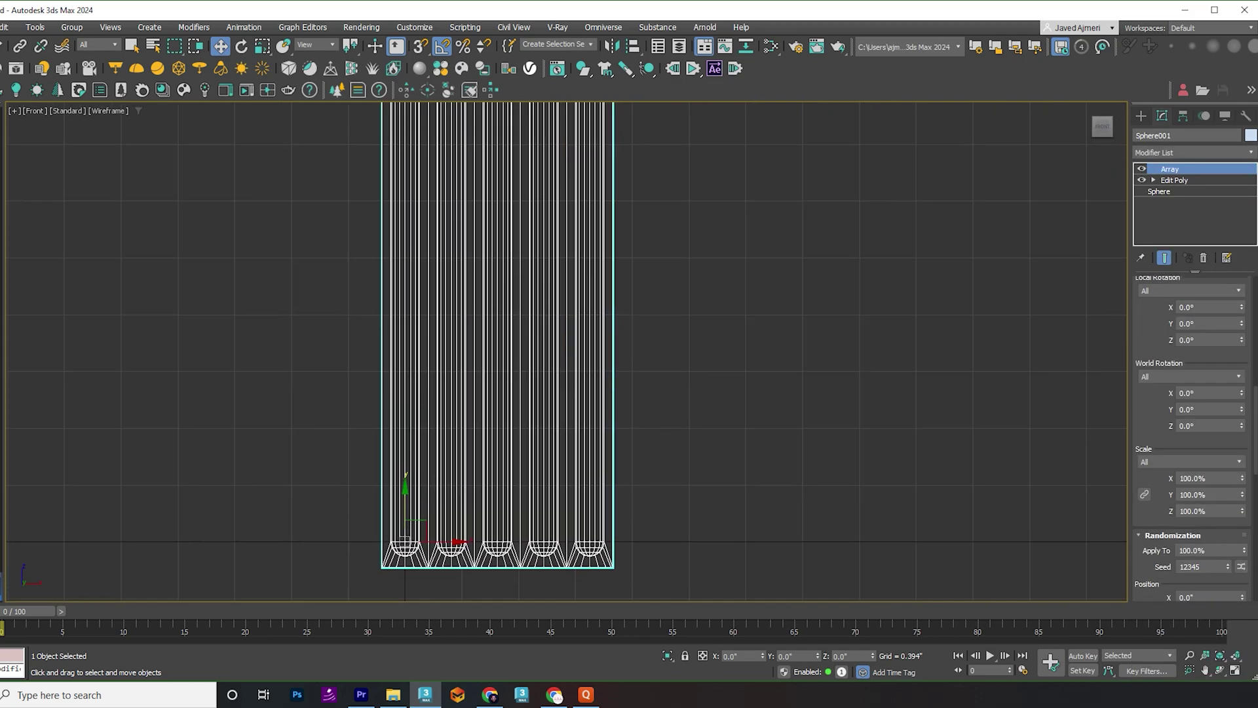
{"action": "scroll", "coordinate": [1158, 316], "scroll_direction": "up", "scroll_amount": 10}
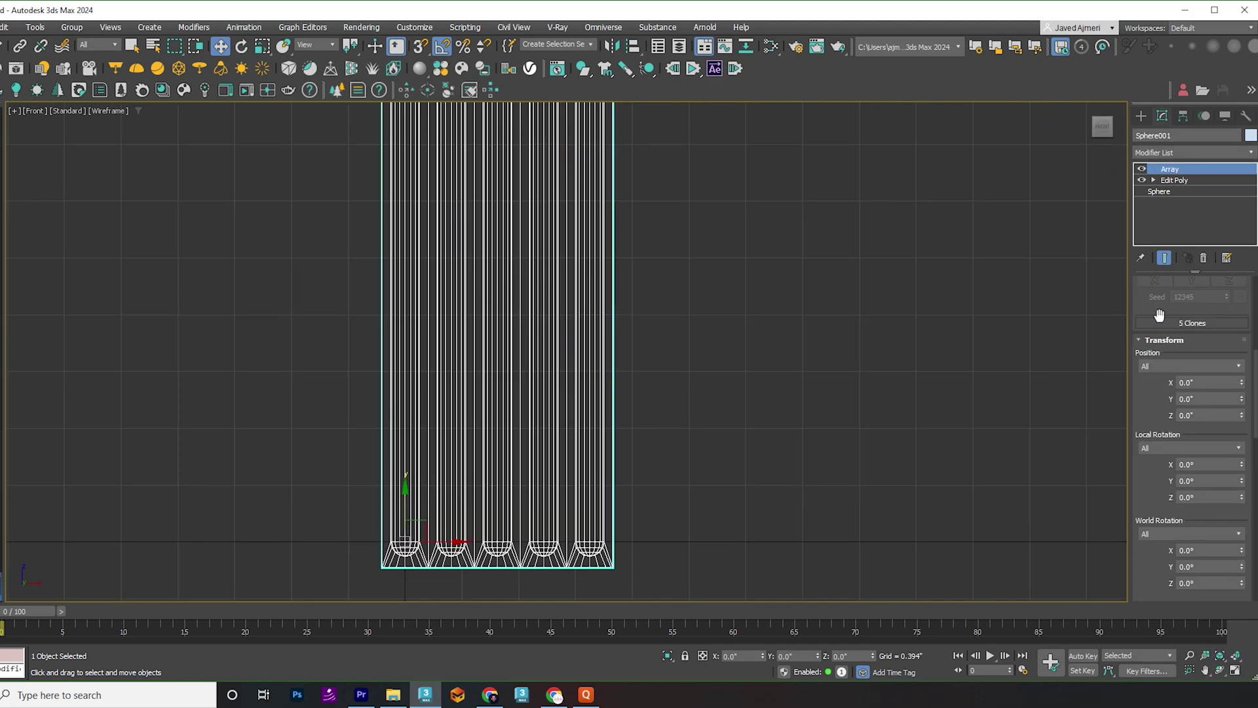
{"action": "scroll", "coordinate": [1159, 315], "scroll_direction": "up", "scroll_amount": 10}
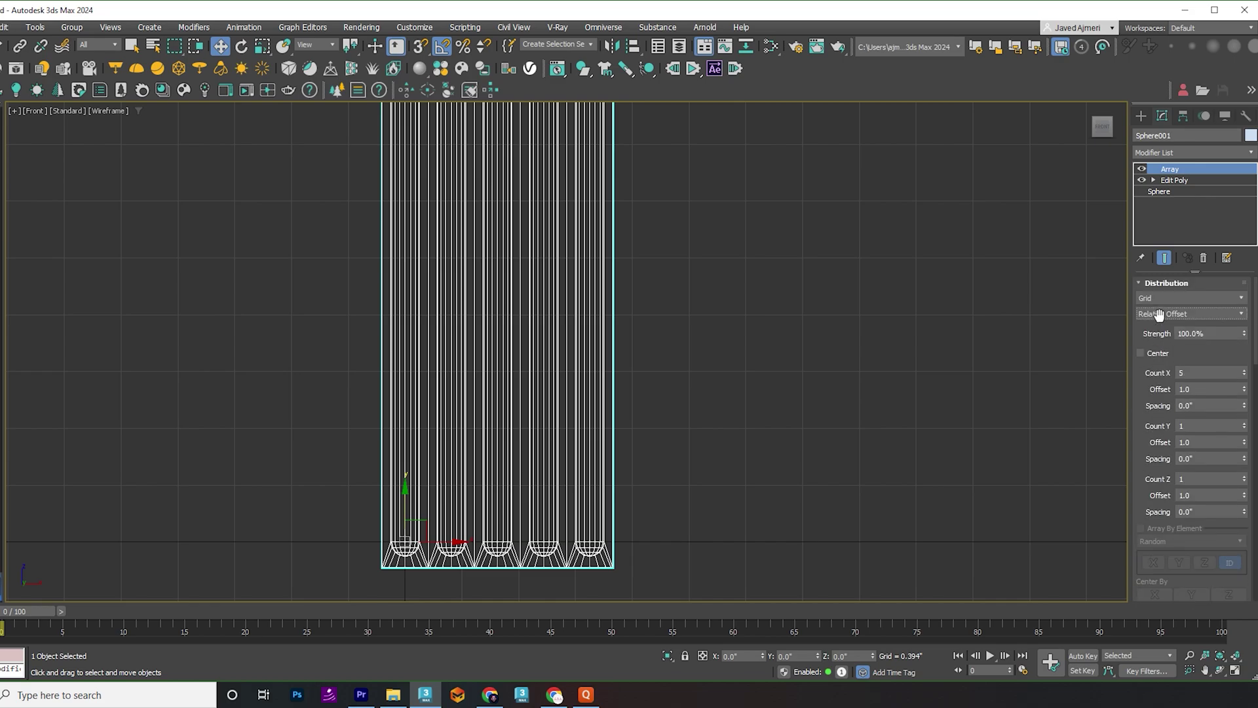
{"action": "double_click", "coordinate": [1198, 370]}
{"action": "type", "text": "24"}
{"action": "key", "text": "Return"}
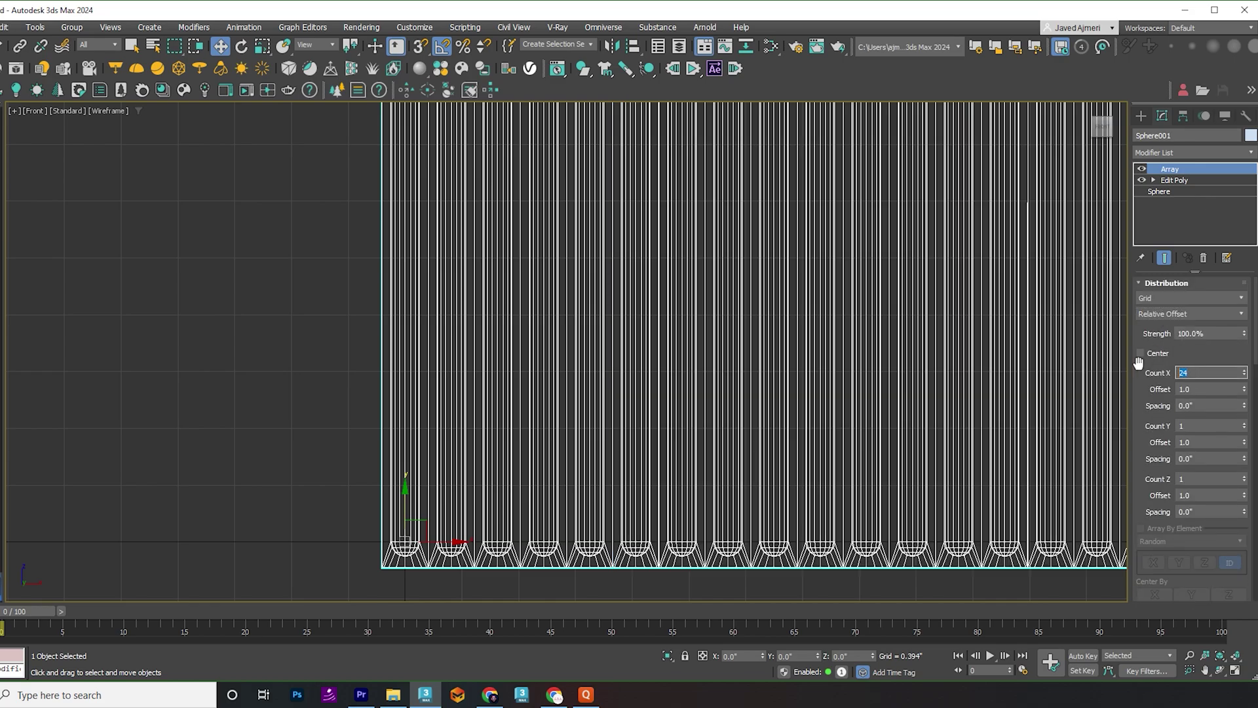
Remove the horizontal edge loop across the middle of the flute at the Edit Poly level, and return to the Array modifier
{"action": "scroll", "coordinate": [683, 466], "scroll_direction": "down", "scroll_amount": 2}
{"action": "middle_click_drag", "start_coordinate": [796, 450], "coordinate": [573, 649]}
{"action": "middle_click_drag", "start_coordinate": [783, 415], "coordinate": [775, 494]}
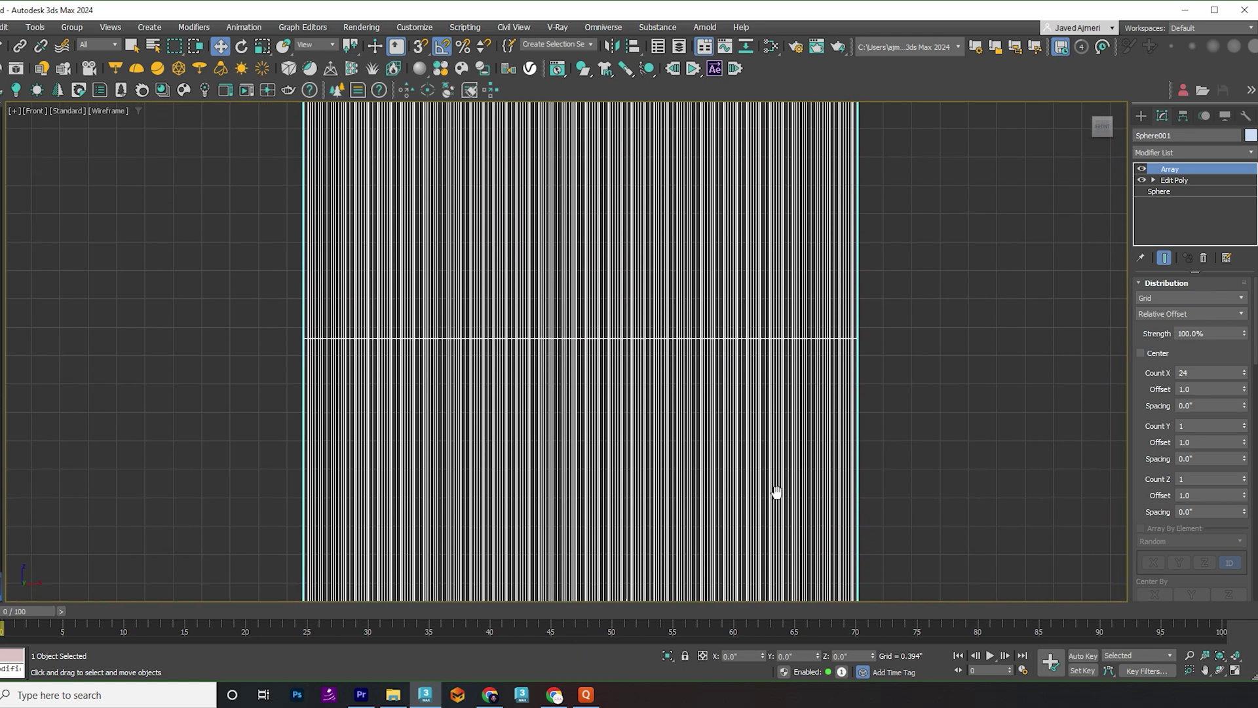
{"action": "scroll", "coordinate": [779, 493], "scroll_direction": "up", "scroll_amount": 1}
{"action": "left_click", "coordinate": [1199, 180]}
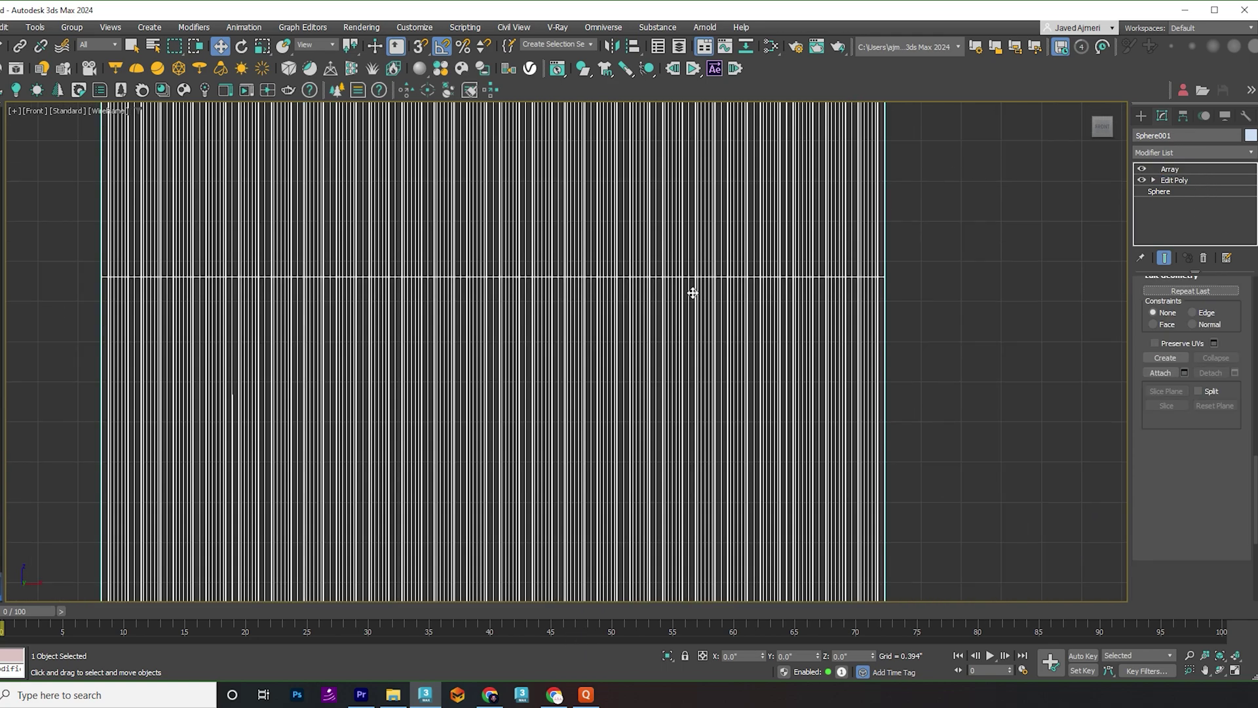
{"action": "key", "text": "2"}
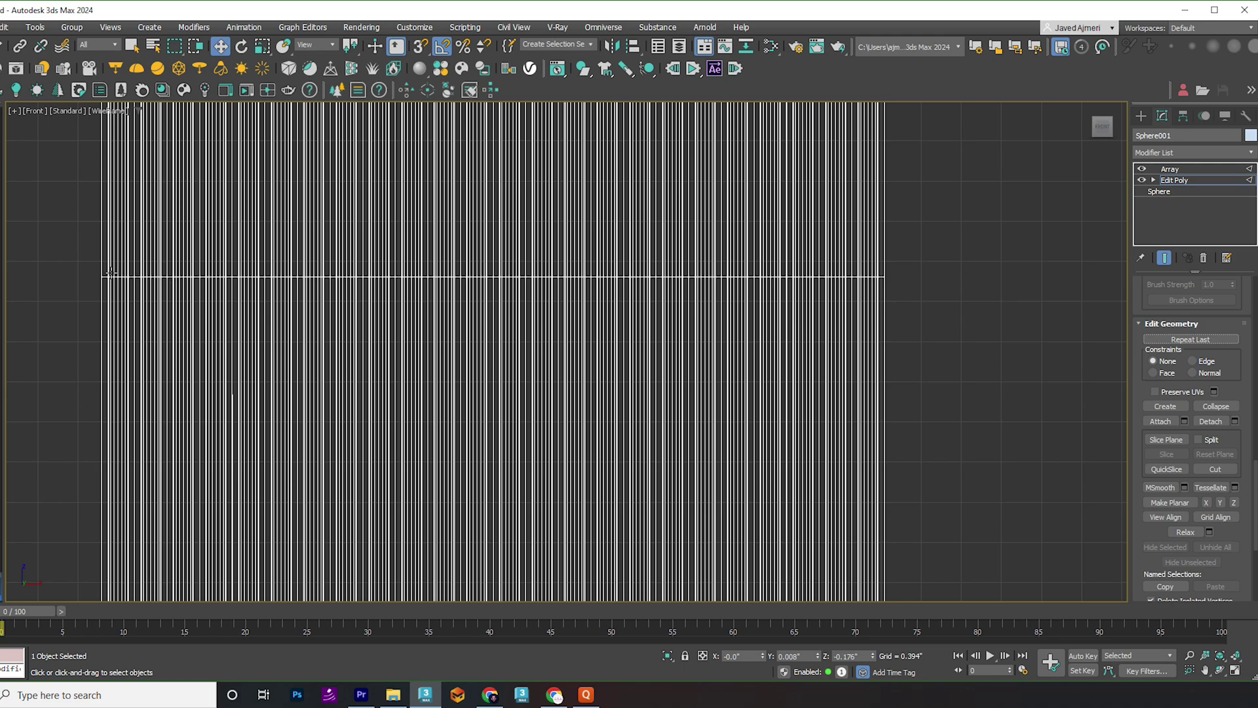
{"action": "scroll", "coordinate": [110, 274], "scroll_direction": "up", "scroll_amount": 3}
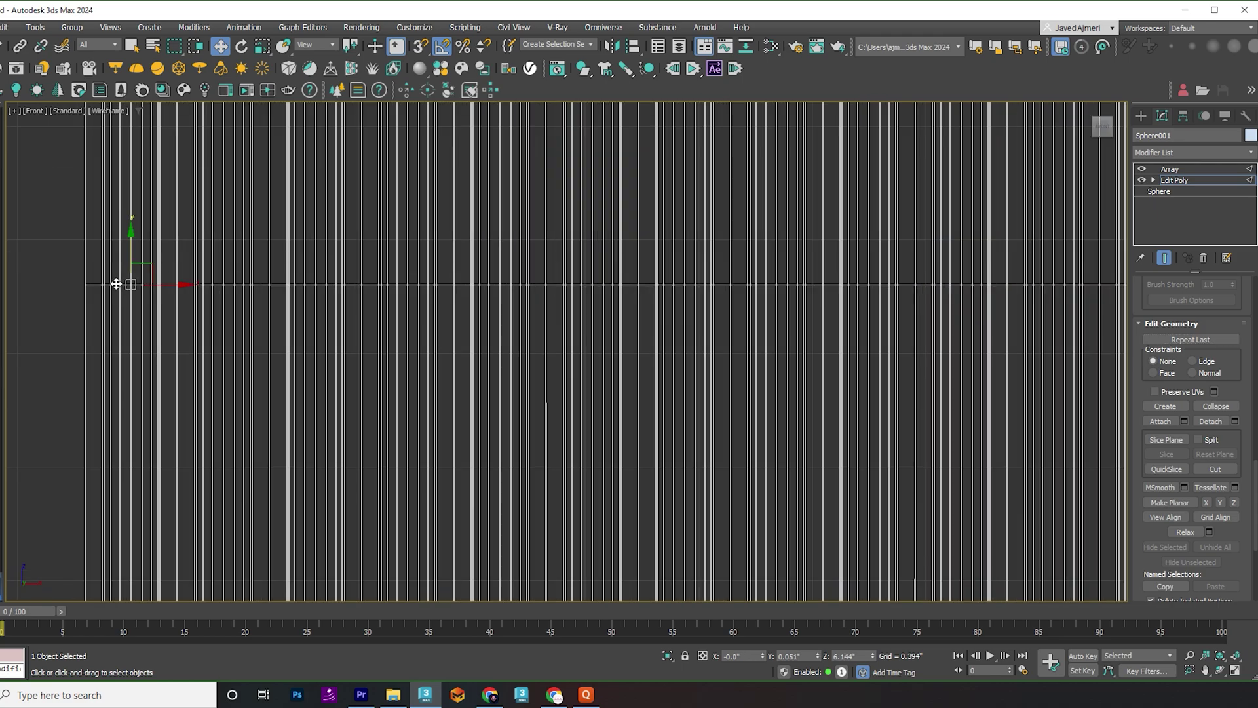
{"action": "left_click", "coordinate": [1164, 258]}
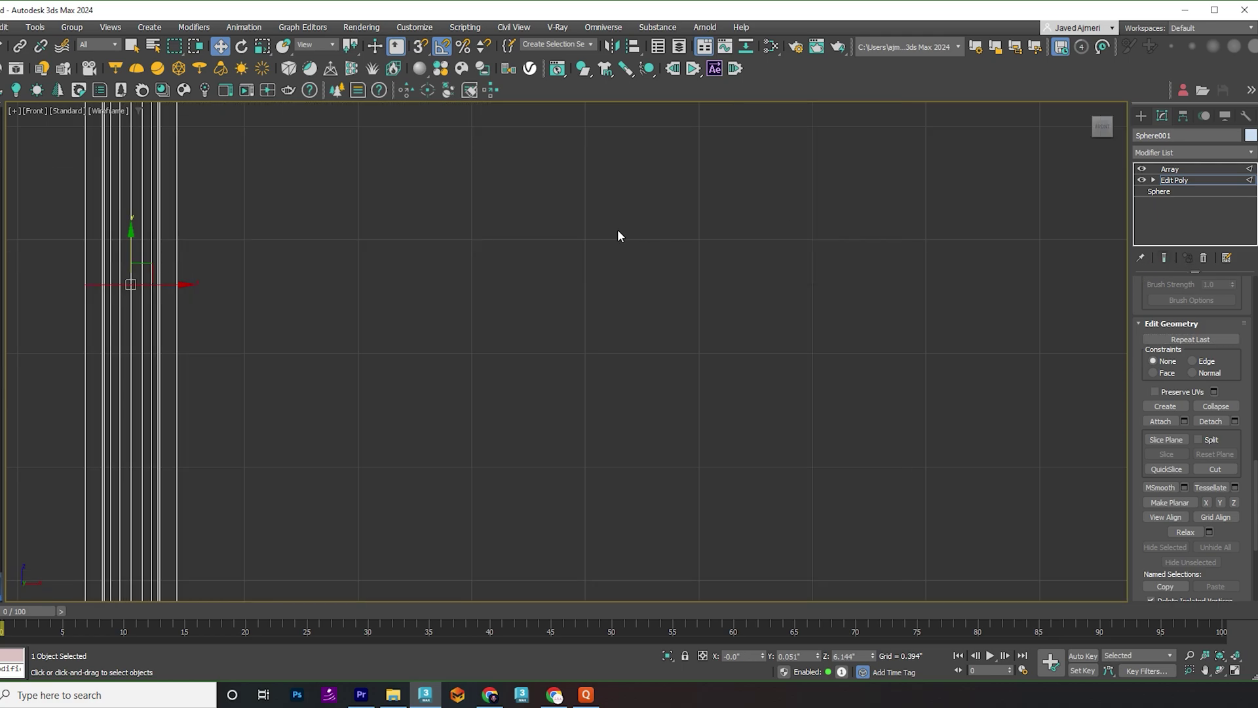
{"action": "key", "text": "2"}
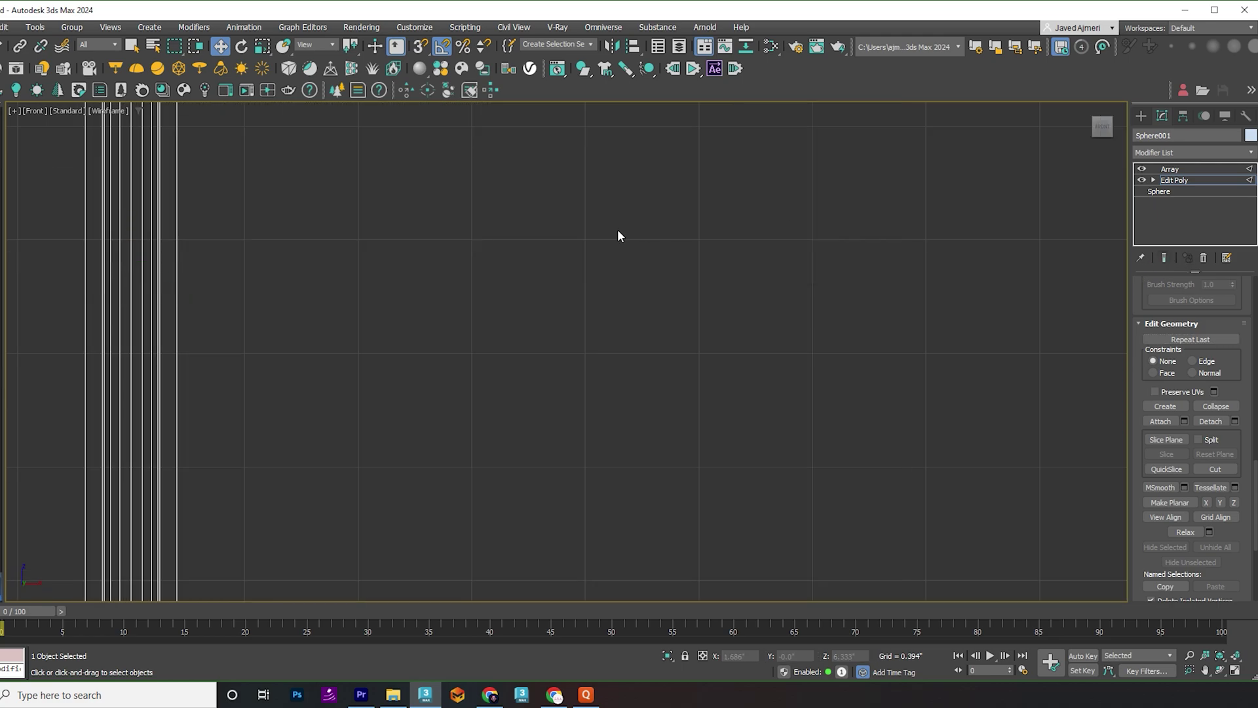
{"action": "left_click", "coordinate": [1163, 257]}
{"action": "scroll", "coordinate": [547, 374], "scroll_direction": "down", "scroll_amount": 4}
{"action": "middle_click_drag", "start_coordinate": [547, 374], "coordinate": [522, 438]}
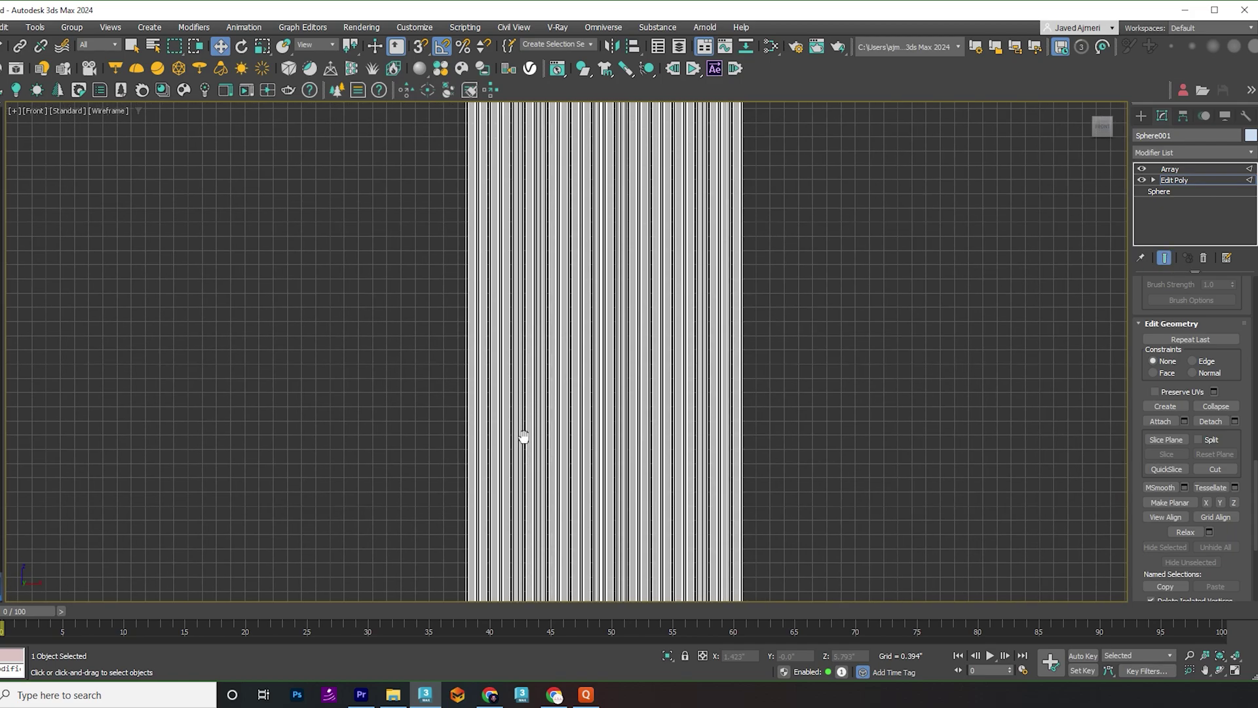
{"action": "left_click", "coordinate": [1250, 180]}
{"action": "left_click", "coordinate": [1249, 170]}
Add a Bend modifier to the arrayed flutes in the Perspective view and set its angle to 360
{"action": "key", "text": "p"}
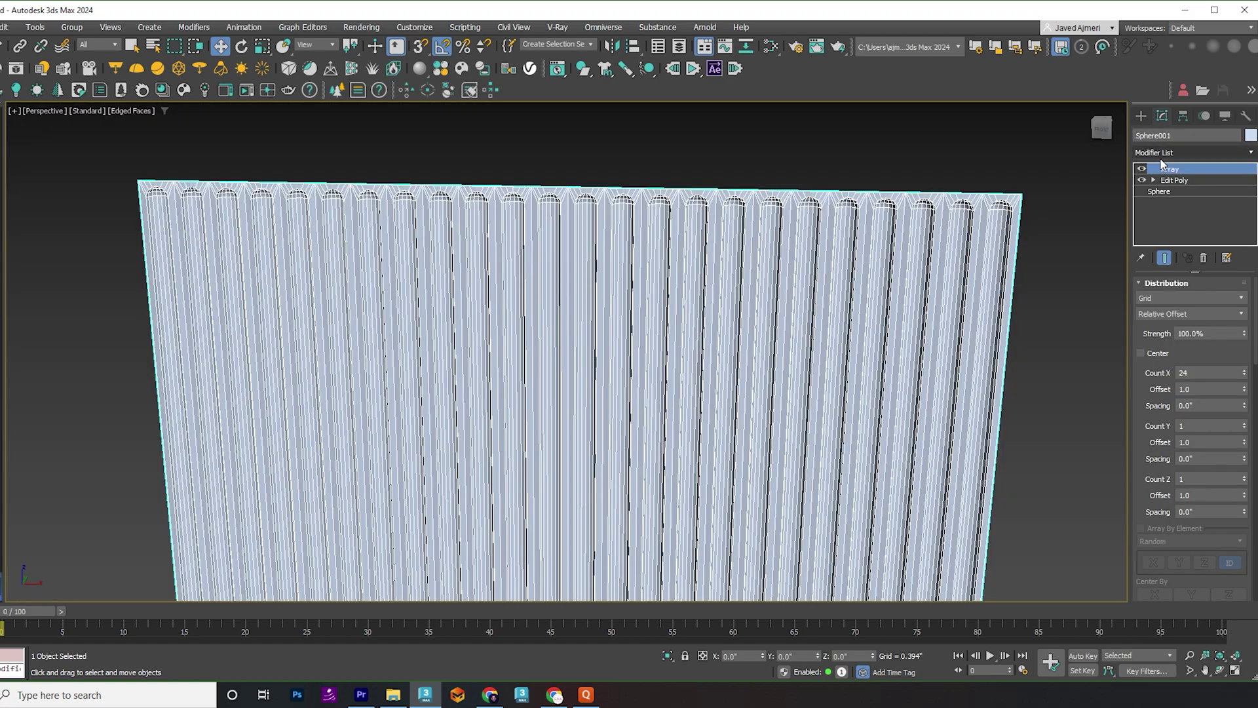
{"action": "left_click", "coordinate": [1159, 155]}
{"action": "type", "text": "ben"}
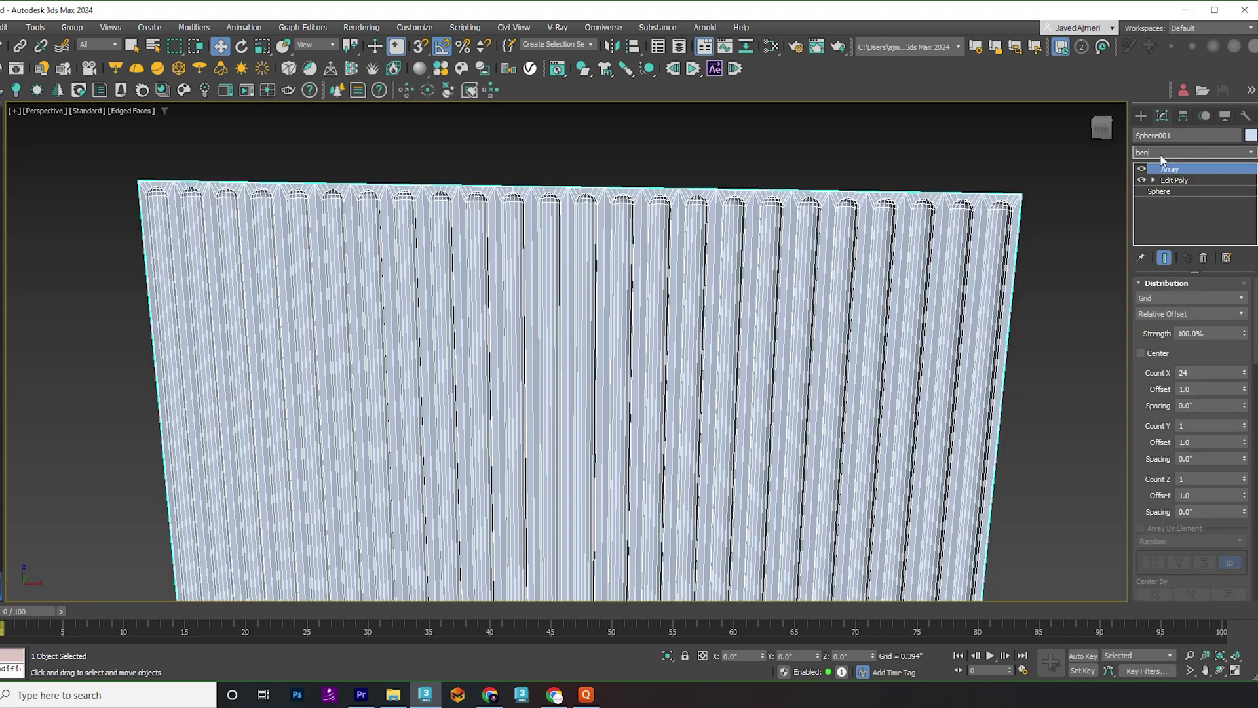
{"action": "key", "text": "Return"}
{"action": "double_click", "coordinate": [1210, 308]}
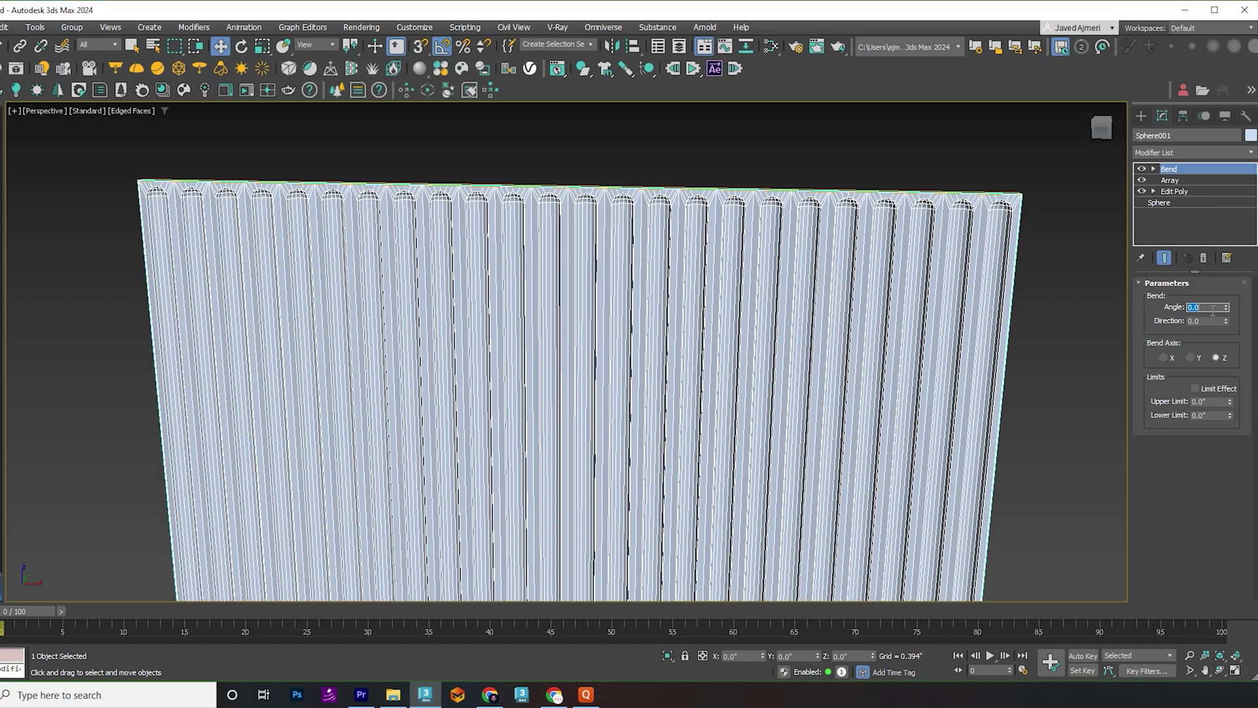
{"action": "type", "text": "360"}
{"action": "key", "text": "Return"}
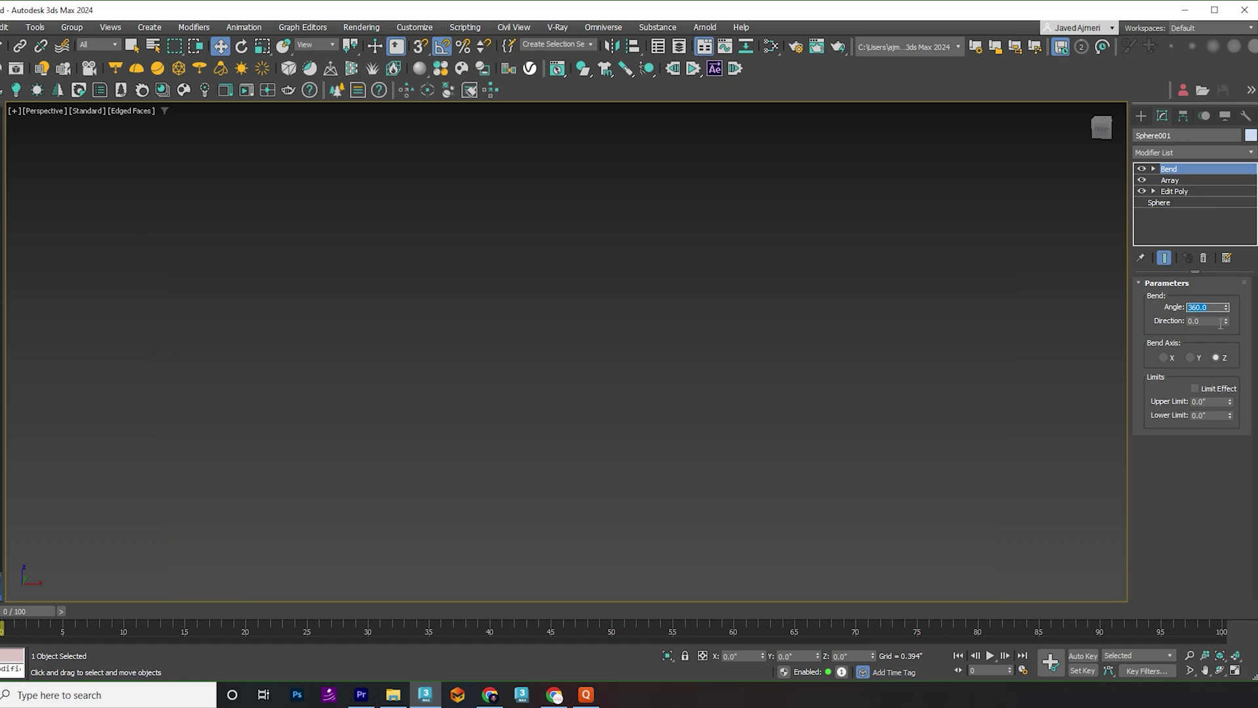
Set the Bend direction to -90 and the bend axis to X to roll the flutes into a cylinder
{"action": "left_click", "coordinate": [1189, 357]}
{"action": "double_click", "coordinate": [1211, 321]}
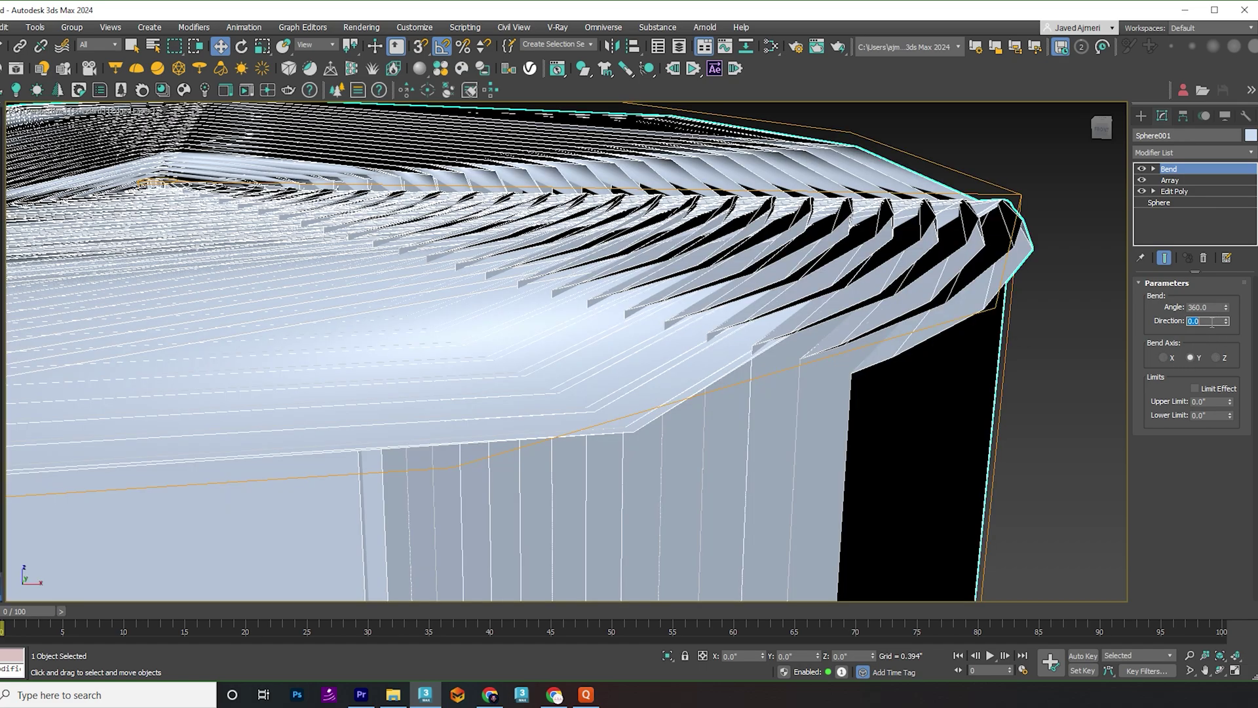
{"action": "type", "text": "-90"}
{"action": "key", "text": "Return"}
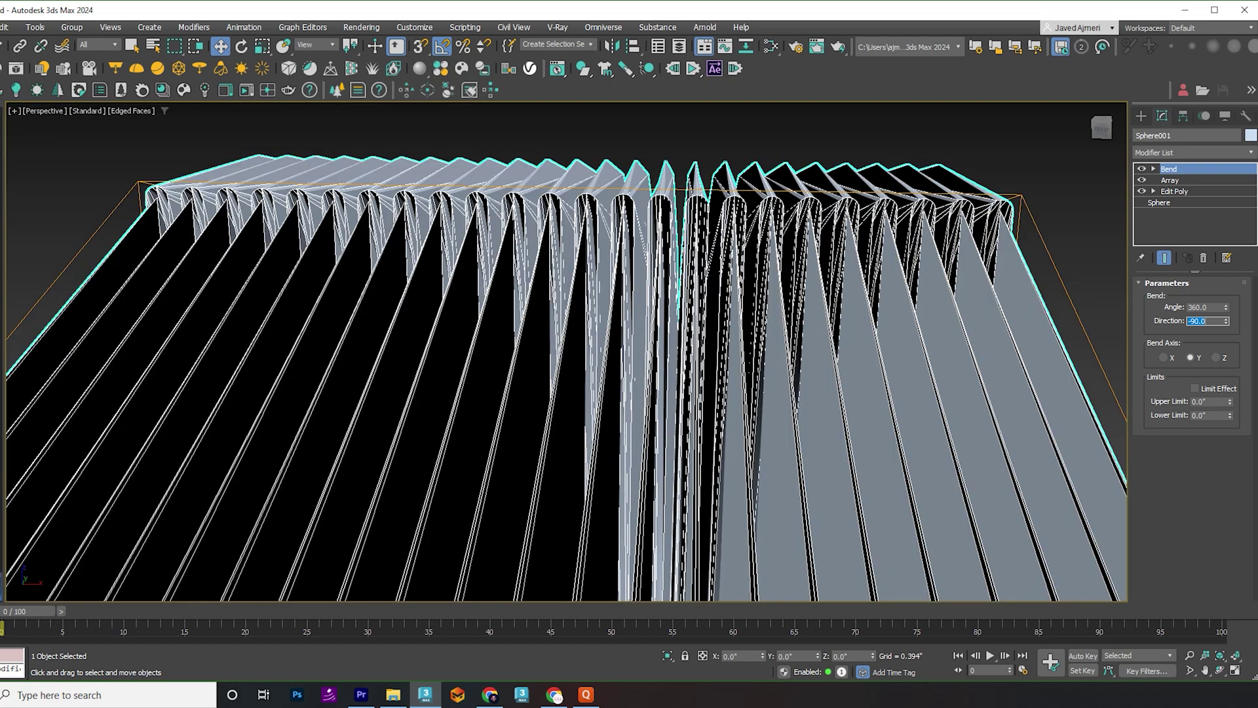
{"action": "key", "text": "Return"}
{"action": "scroll", "coordinate": [852, 291], "scroll_direction": "down", "scroll_amount": 8}
{"action": "middle_click_drag", "start_coordinate": [642, 403], "coordinate": [987, 492], "text": "alt"}
{"action": "key", "text": "ctrl+z"}
{"action": "left_click", "coordinate": [1163, 357]}
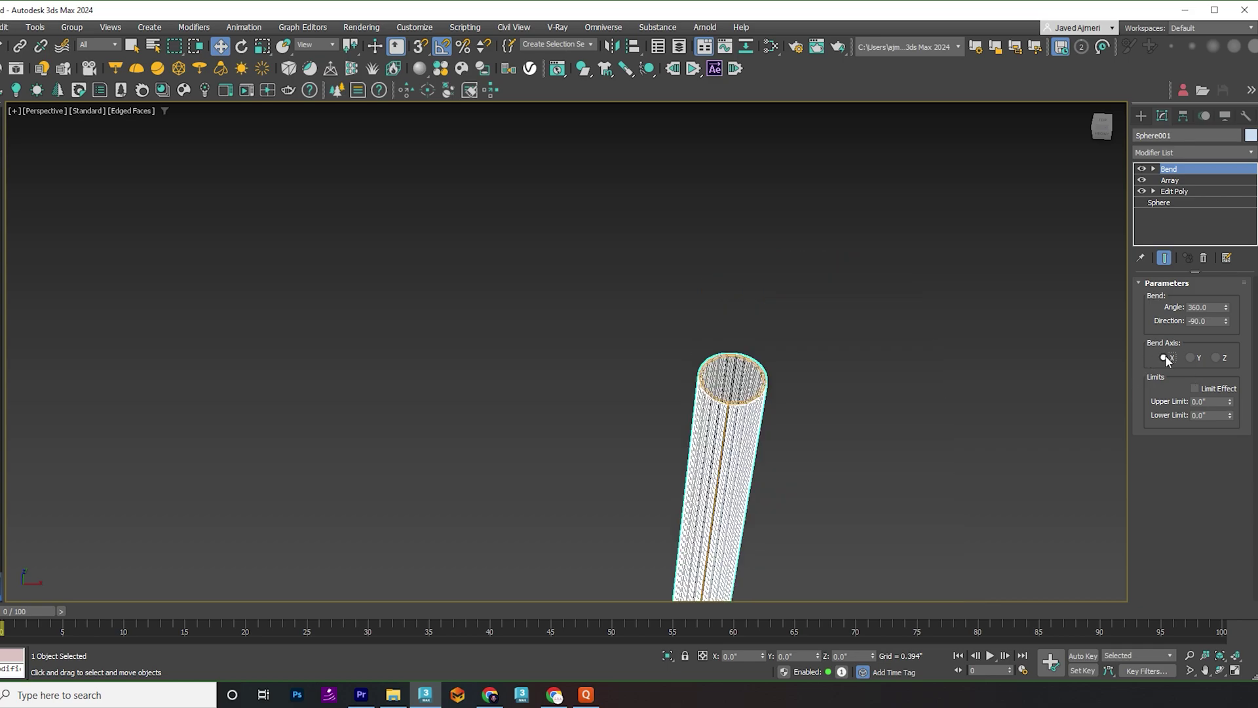
Add an Edit Poly modifier above the Bend on the fluted cylinder
{"action": "scroll", "coordinate": [728, 491], "scroll_direction": "up", "scroll_amount": 5}
{"action": "middle_click_drag", "start_coordinate": [736, 466], "coordinate": [754, 419], "text": "alt"}
{"action": "middle_click_drag", "start_coordinate": [744, 328], "coordinate": [677, 469]}
{"action": "scroll", "coordinate": [669, 299], "scroll_direction": "up", "scroll_amount": 8}
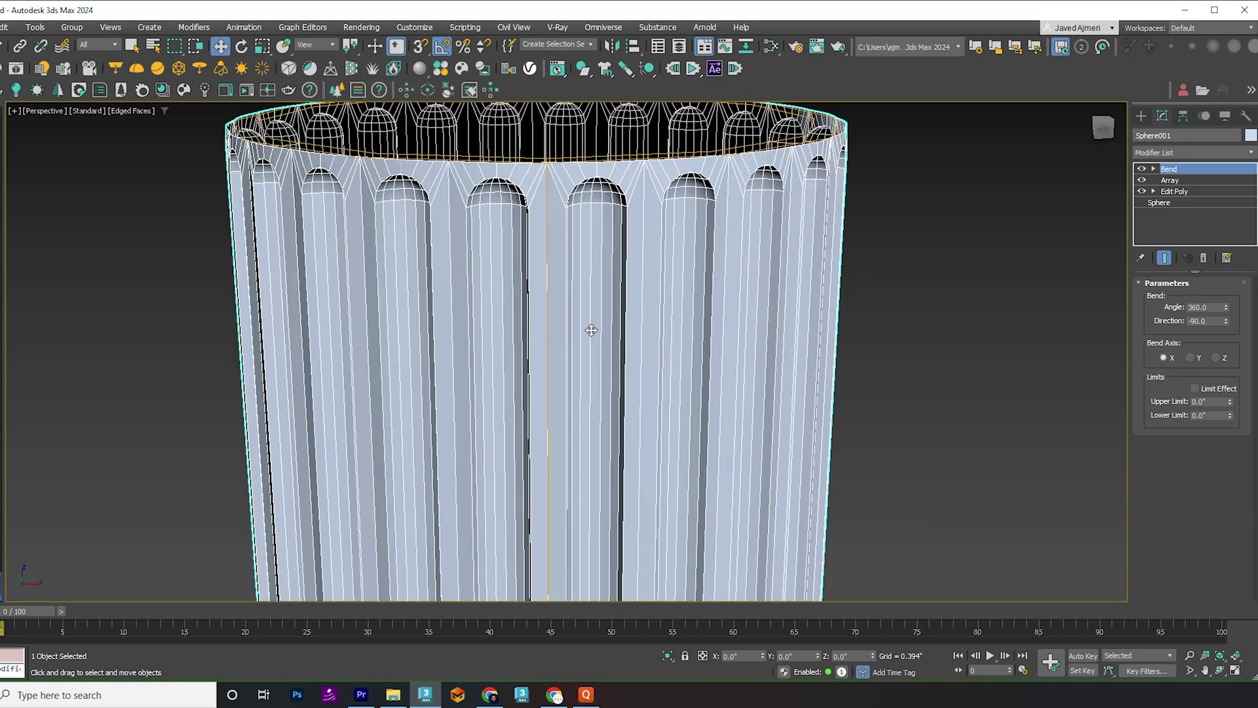
{"action": "left_click", "coordinate": [1153, 149]}
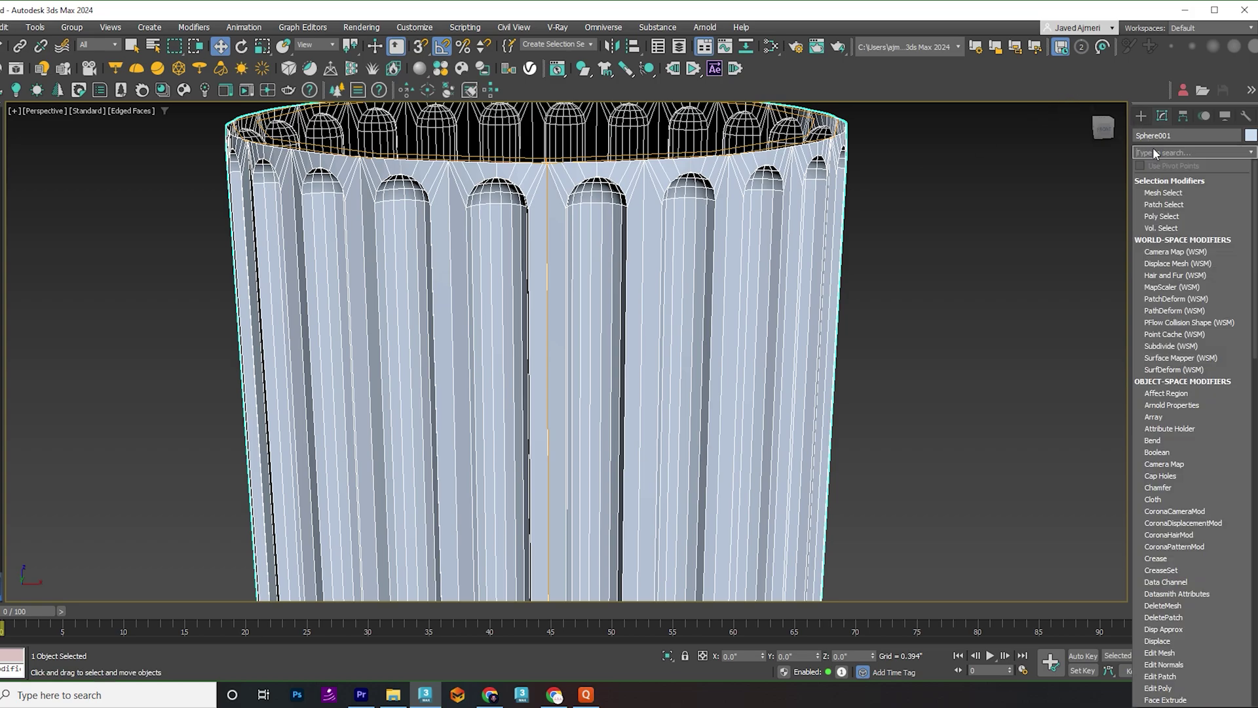
{"action": "type", "text": "ed"}
{"action": "left_click", "coordinate": [1179, 215]}
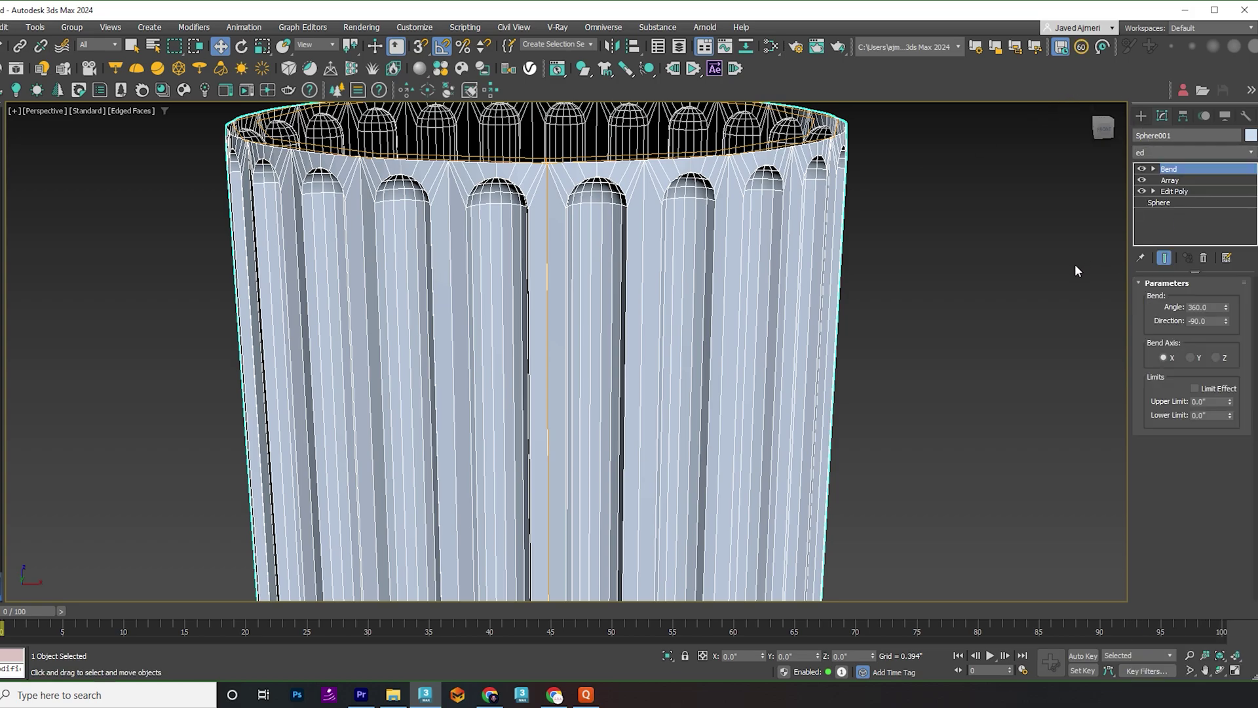
Select all open borders of the fluted cylinder in the Edit Poly and convert the selection to vertices
{"action": "key", "text": "3"}
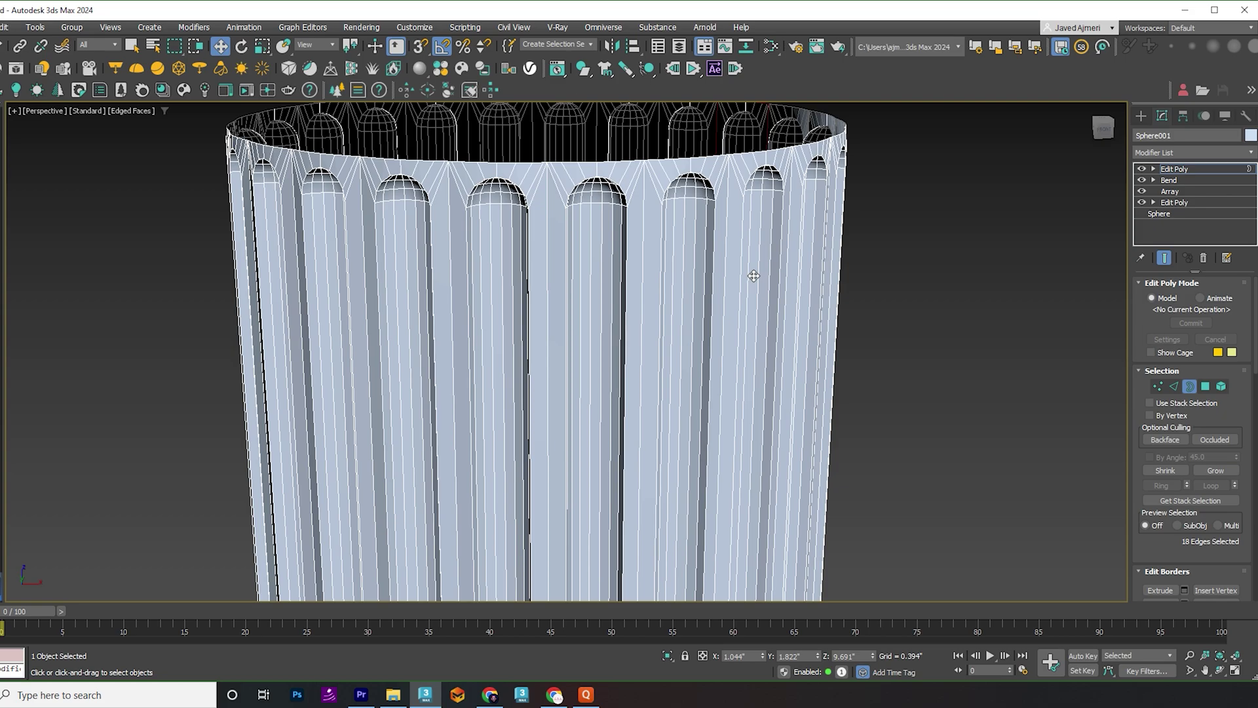
{"action": "key", "text": "ctrl+a"}
{"action": "mouse_move", "coordinate": [728, 252]}
{"action": "middle_mouse_down", "text": "alt"}
{"action": "mouse_move", "coordinate": [679, 281]}
{"action": "mouse_move", "coordinate": [731, 266]}
{"action": "middle_mouse_up", "text": "alt"}
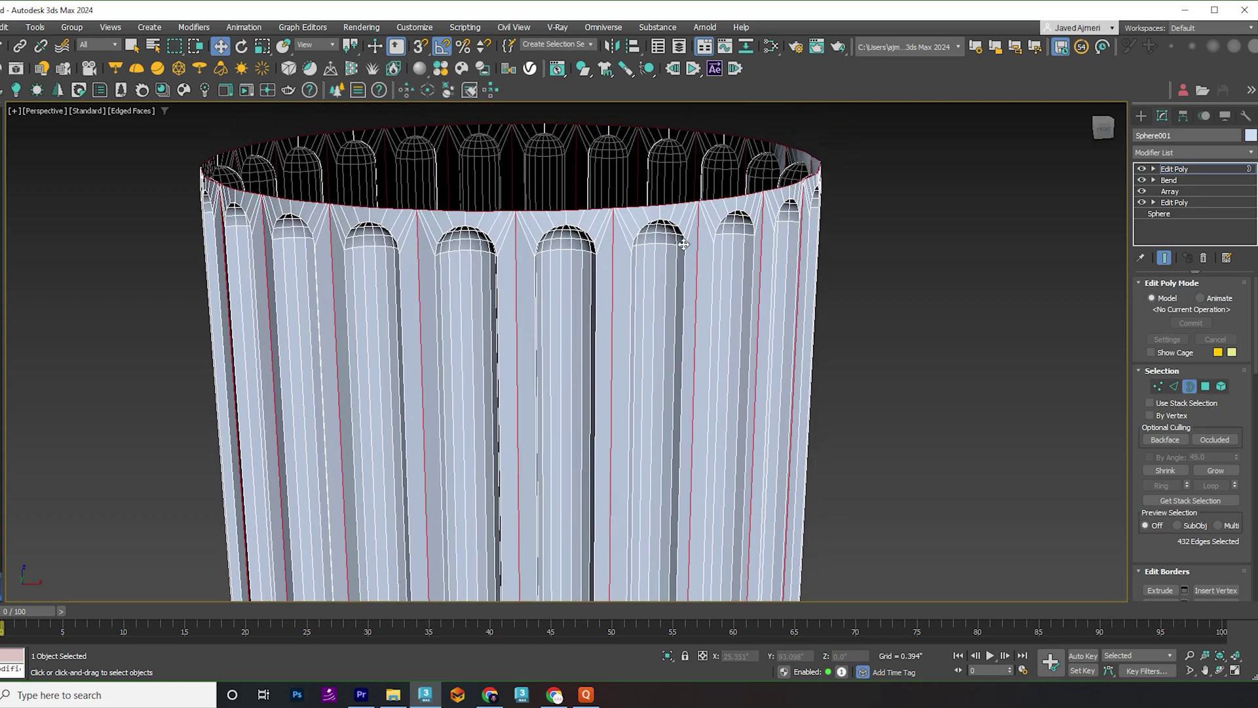
{"action": "left_click", "coordinate": [1159, 386], "text": "ctrl"}
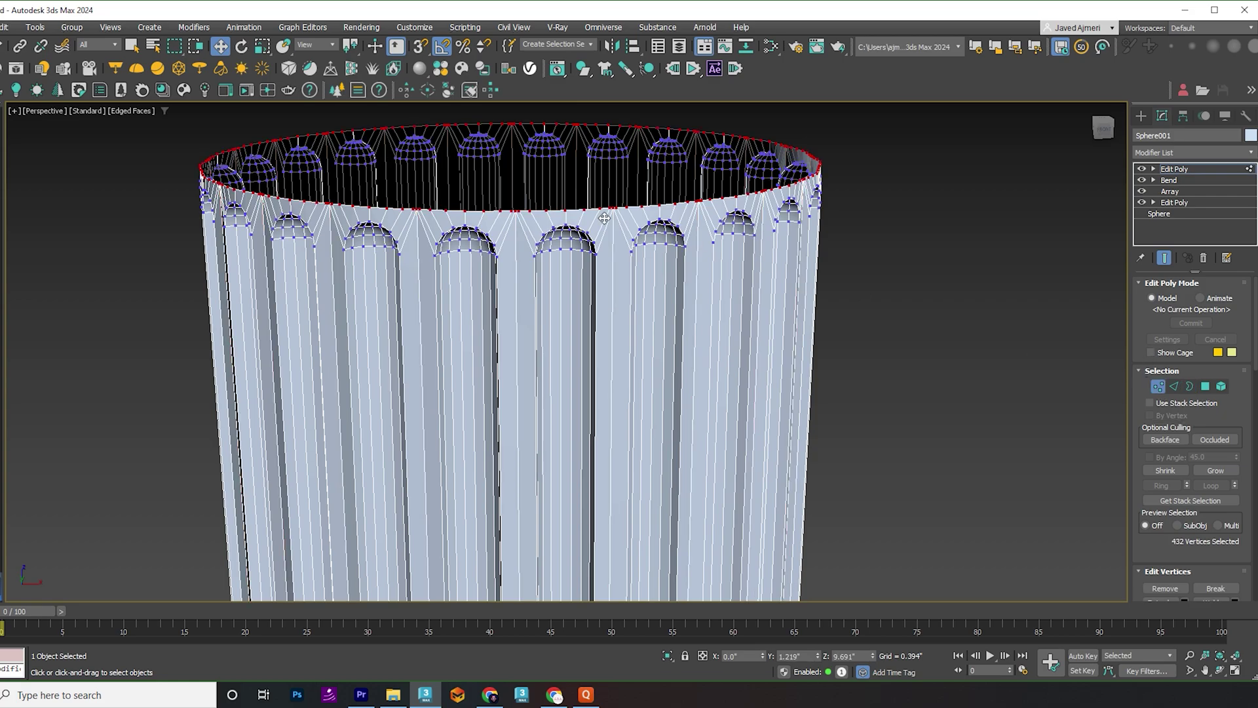
Weld the selected border vertices with a weld threshold of 0.01 to close the seams between the flutes
{"action": "right_click", "coordinate": [599, 214]}
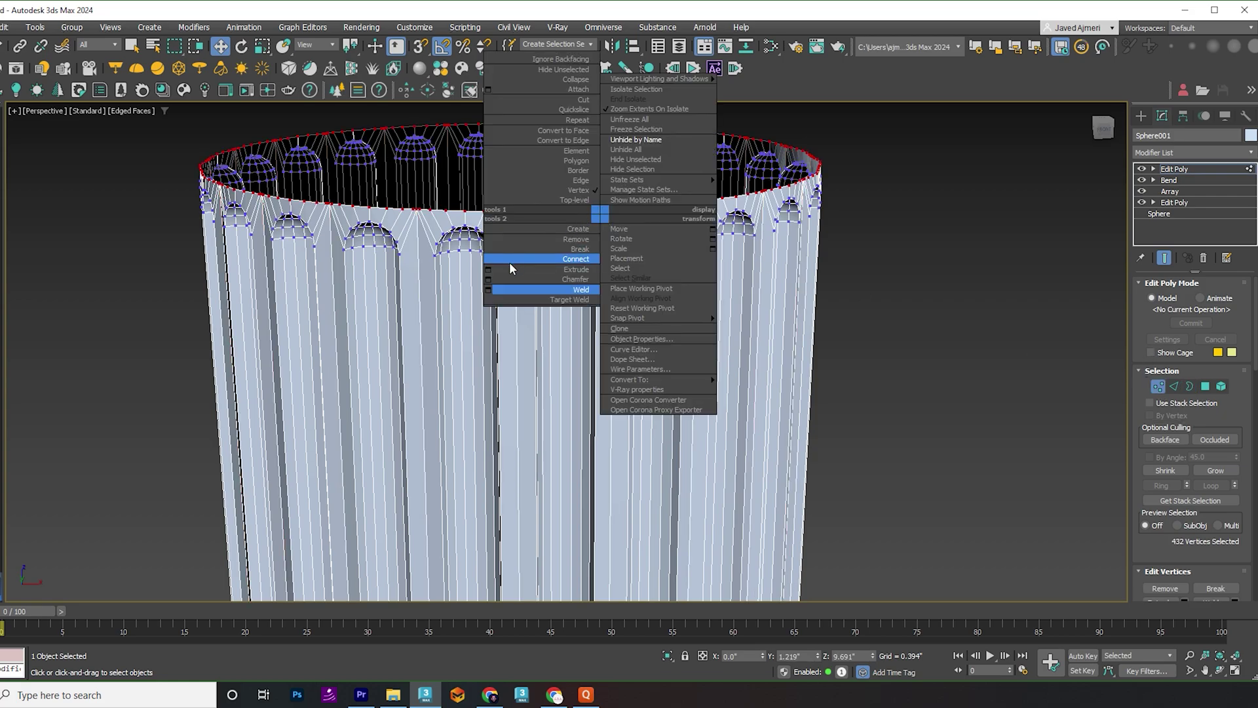
{"action": "left_click", "coordinate": [487, 291]}
{"action": "double_click", "coordinate": [589, 359]}
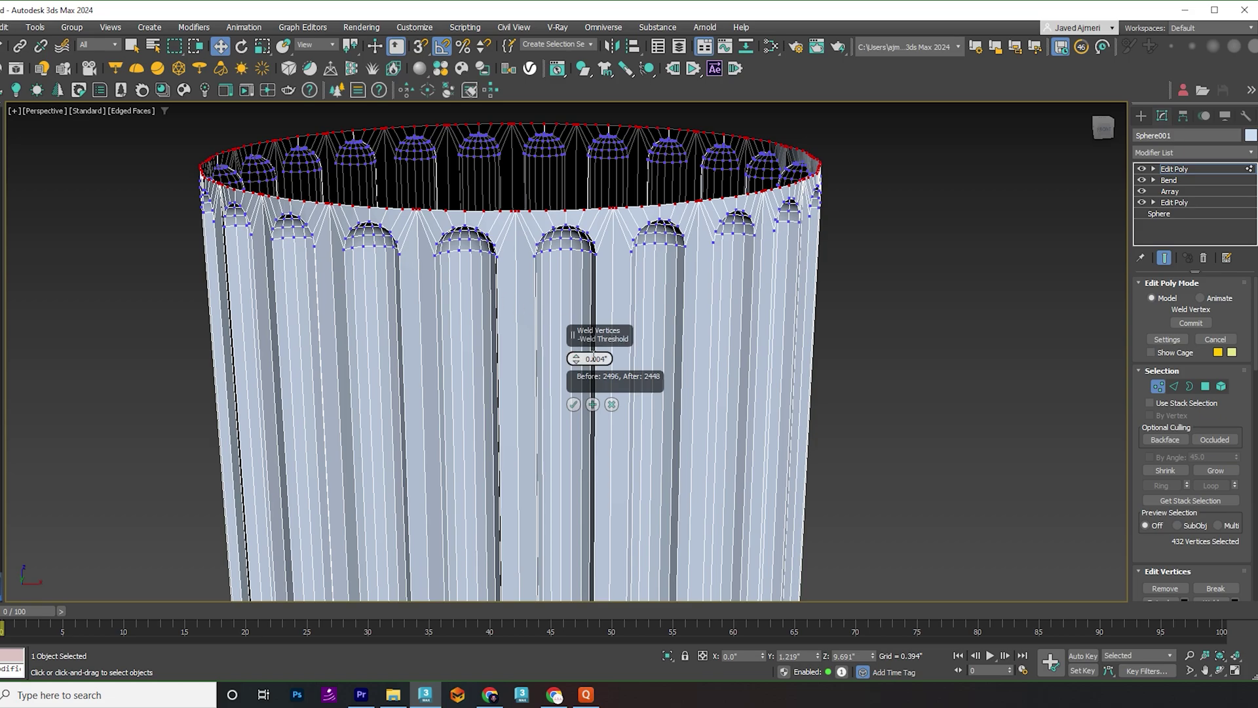
{"action": "type", "text": "0.01"}
{"action": "key", "text": "Return"}
{"action": "left_click", "coordinate": [572, 404]}
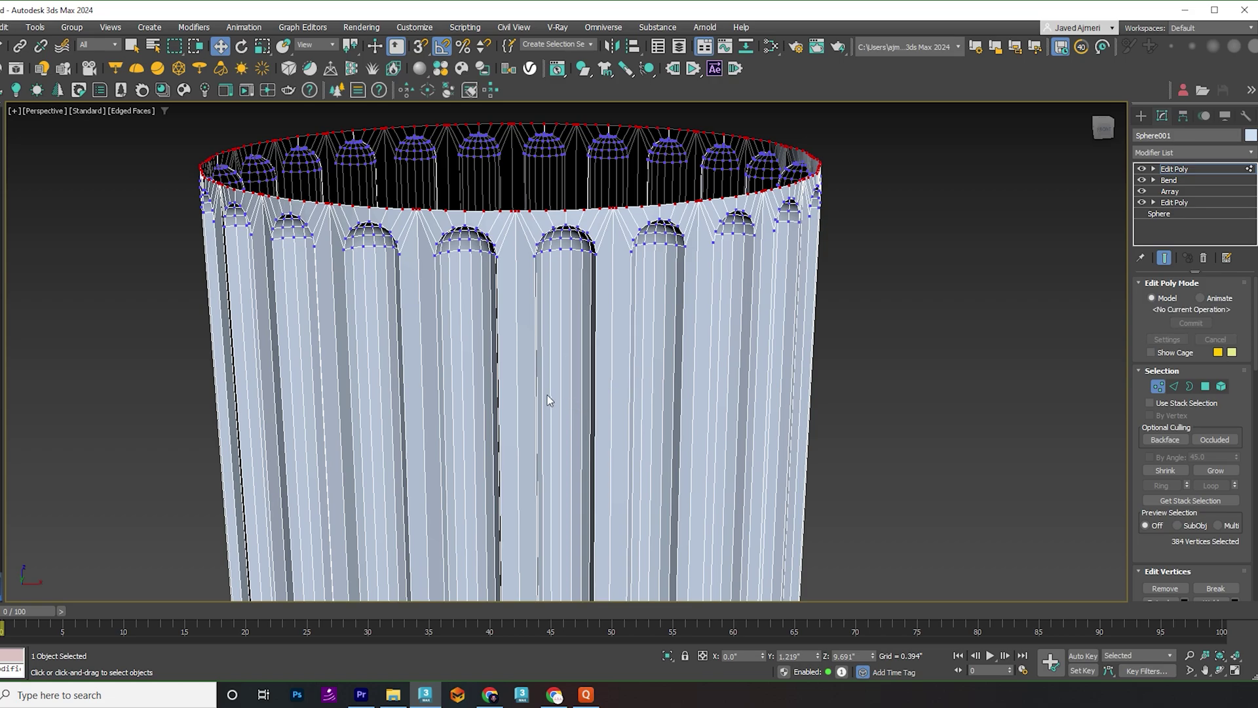
Select the fluted shaft as an element to check that the flutes are joined, and leave element level
{"action": "key", "text": "5"}
{"action": "left_click", "coordinate": [528, 380]}
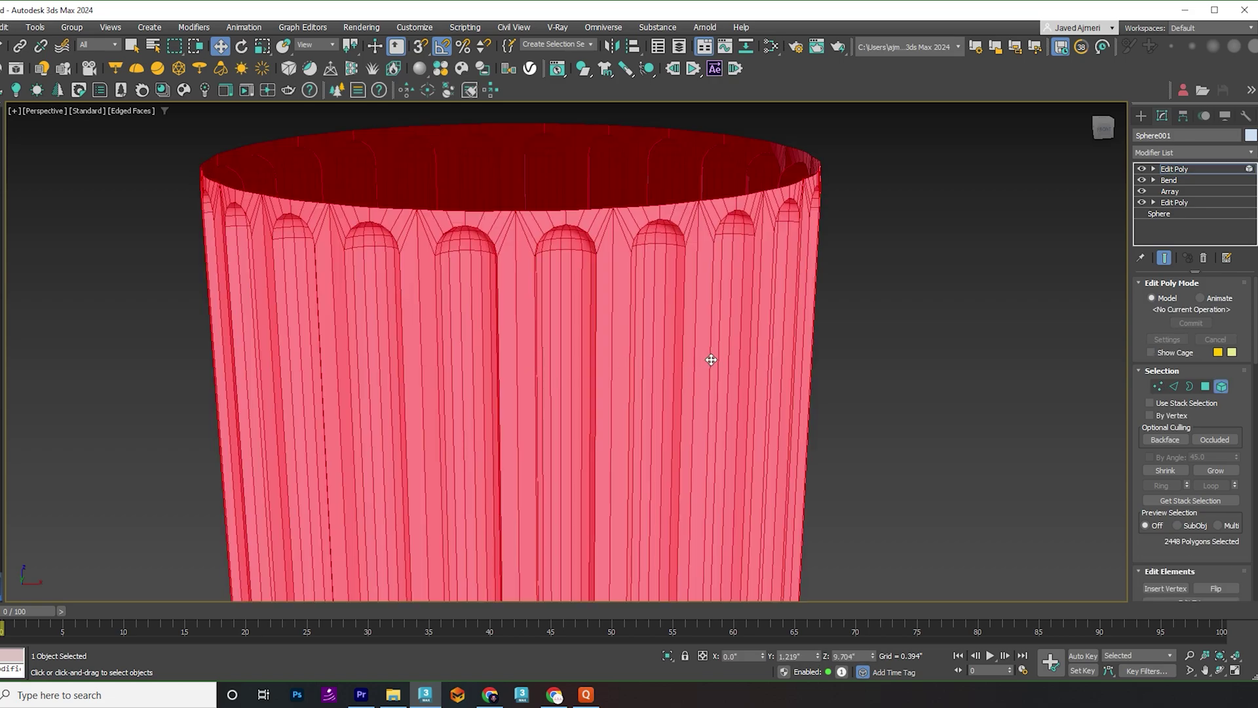
{"action": "key", "text": "5"}
In the Front view, start a Line at the shaft's upper left corner and draw the first small stepped mouldings upward and outward
{"action": "key", "text": "f"}
{"action": "scroll", "coordinate": [622, 408], "scroll_direction": "up", "scroll_amount": 4}
{"action": "middle_click_drag", "start_coordinate": [625, 408], "coordinate": [739, 426]}
{"action": "scroll", "coordinate": [739, 425], "scroll_direction": "up", "scroll_amount": 2}
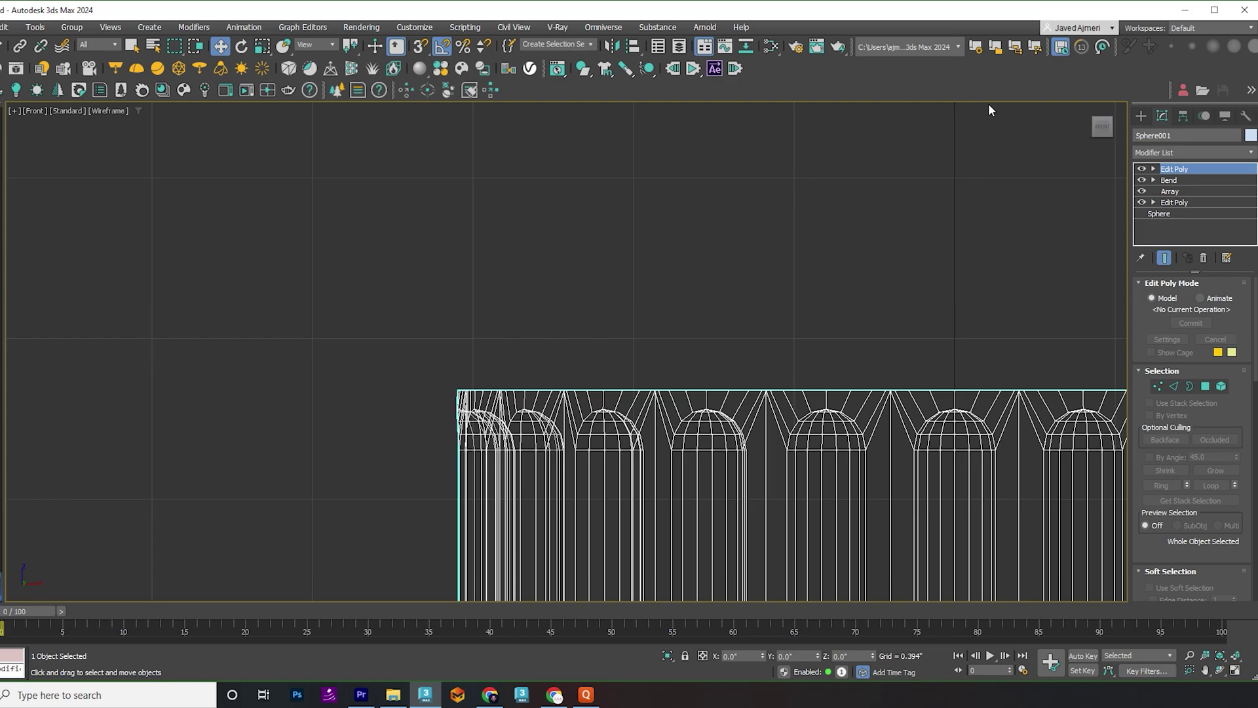
{"action": "left_click", "coordinate": [1141, 116]}
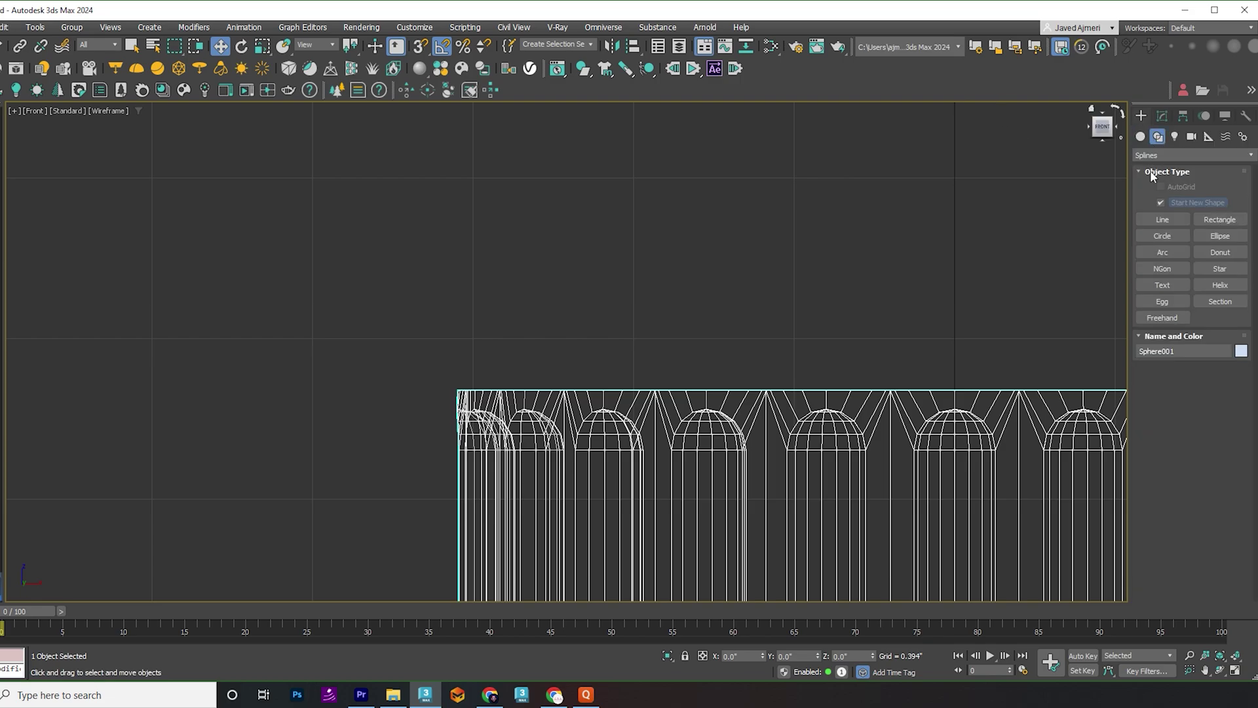
{"action": "left_click", "coordinate": [1160, 218]}
{"action": "scroll", "coordinate": [435, 365], "scroll_direction": "up", "scroll_amount": 3}
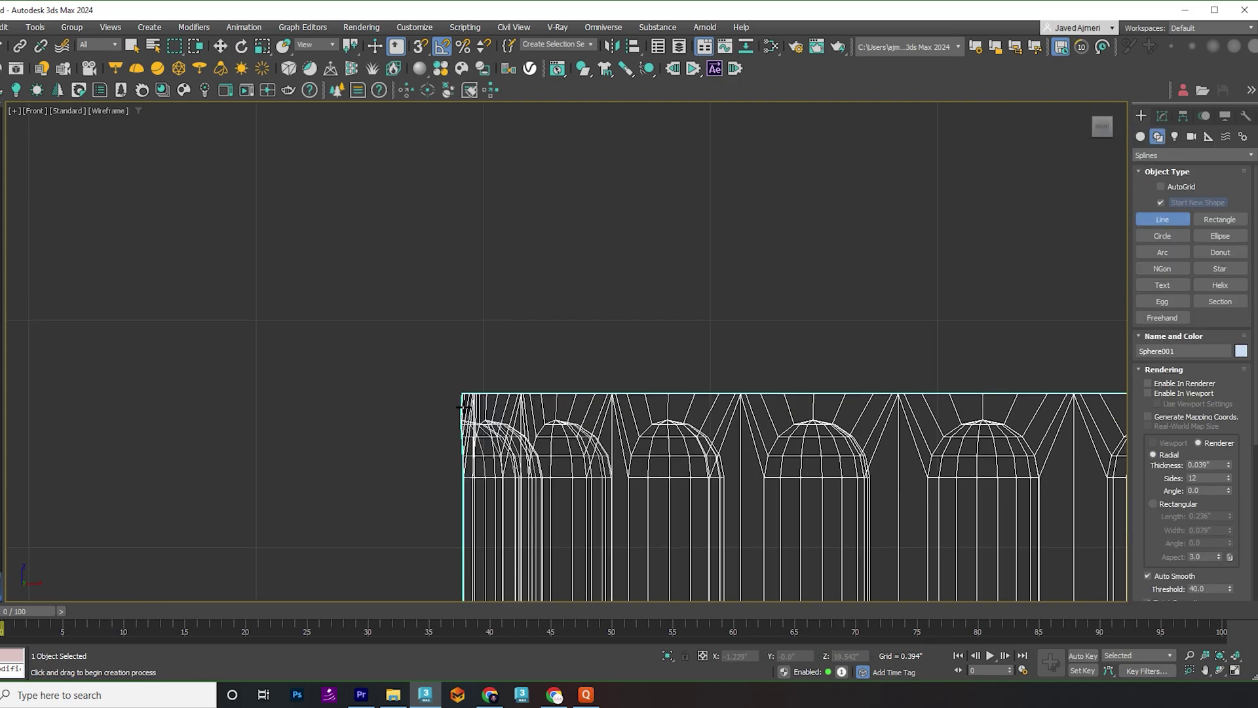
{"action": "scroll", "coordinate": [541, 451], "scroll_direction": "up", "scroll_amount": 3}
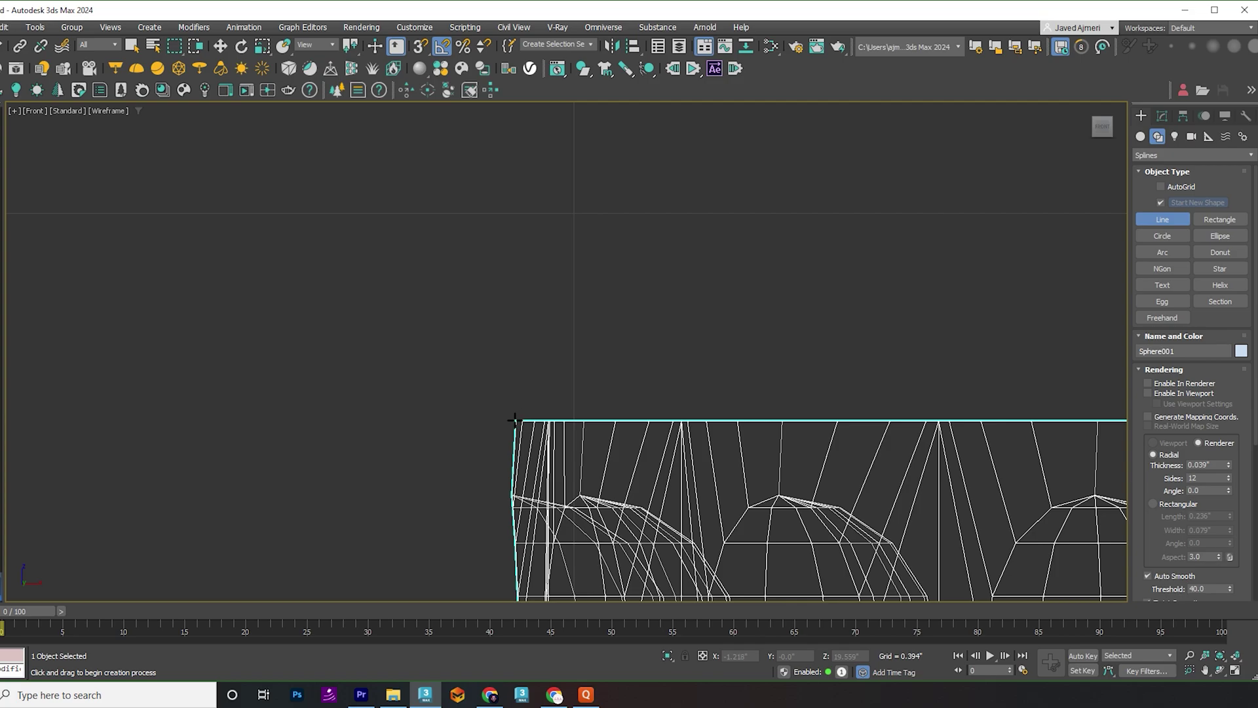
{"action": "left_click", "coordinate": [514, 418]}
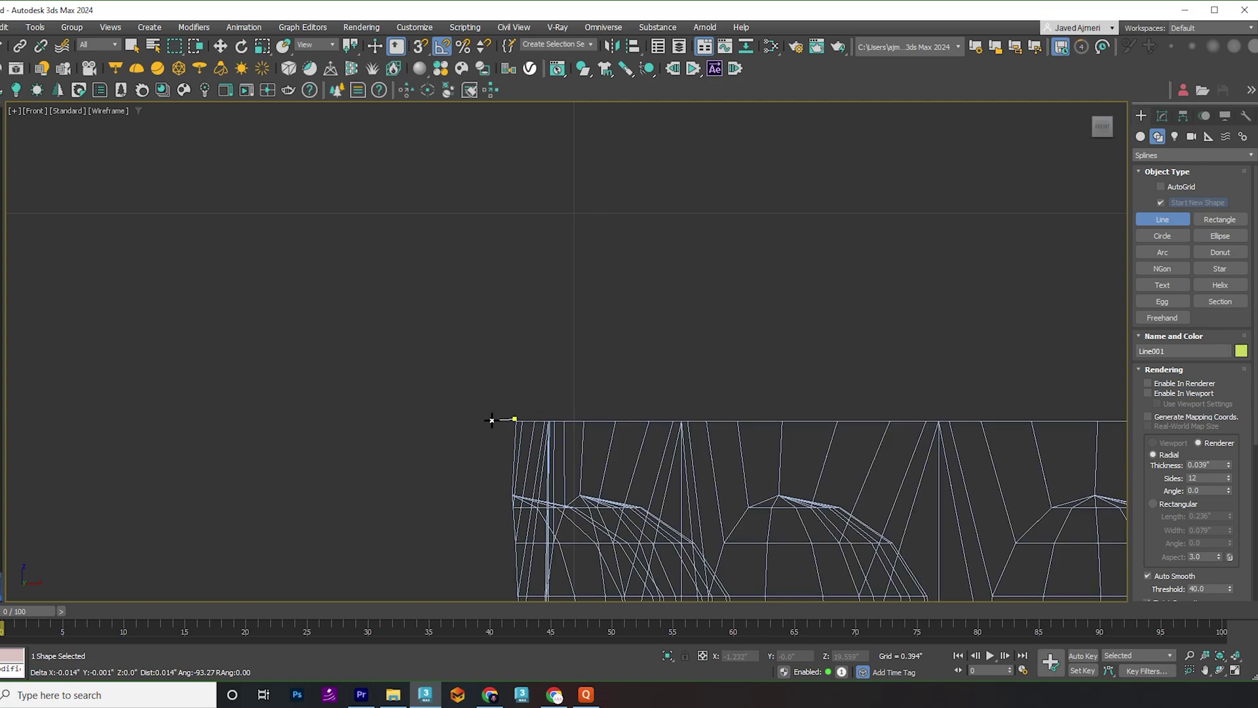
{"action": "left_click", "coordinate": [489, 404]}
{"action": "left_click", "coordinate": [488, 390]}
{"action": "left_click", "coordinate": [466, 389]}
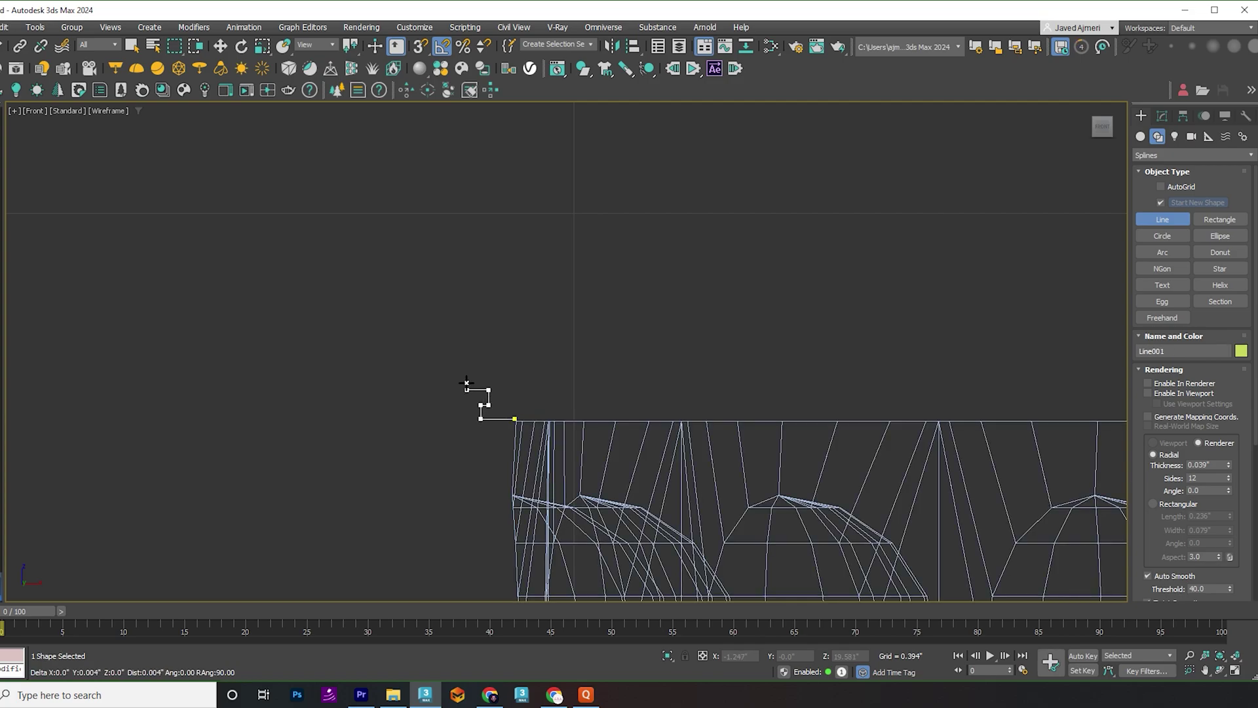
{"action": "left_click", "coordinate": [486, 374]}
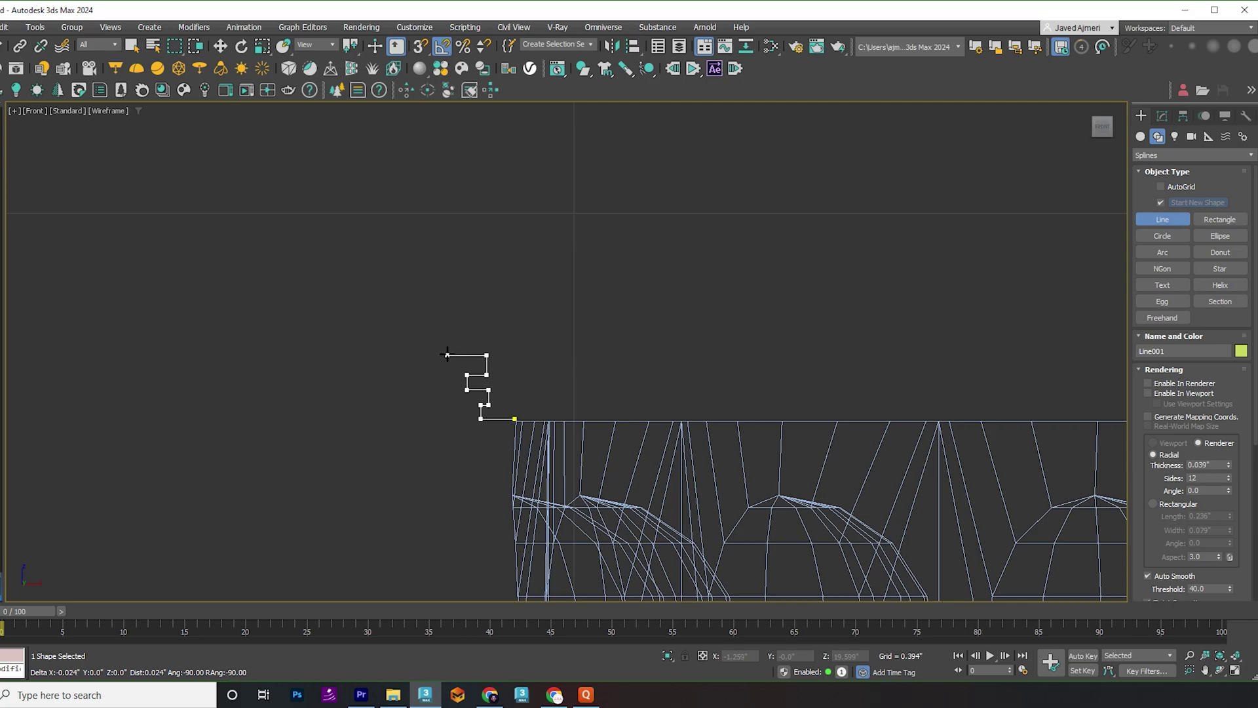
Continue the profile line upward with a stack of narrow rectangular ribs about 0.024" wide, separated by recesses
{"action": "left_click", "coordinate": [447, 355]}
{"action": "left_click", "coordinate": [447, 347]}
{"action": "left_click", "coordinate": [488, 347]}
{"action": "left_click", "coordinate": [487, 343]}
{"action": "left_click", "coordinate": [447, 344]}
{"action": "left_click", "coordinate": [446, 340]}
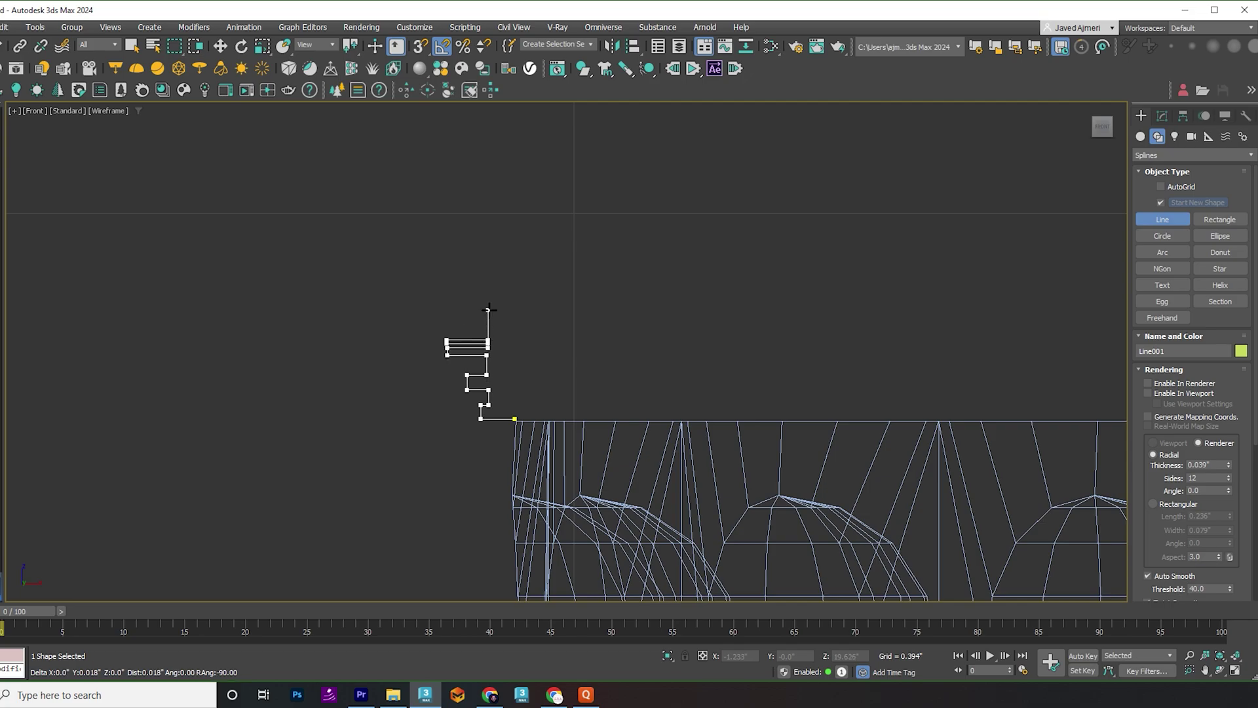
{"action": "left_click", "coordinate": [488, 321]}
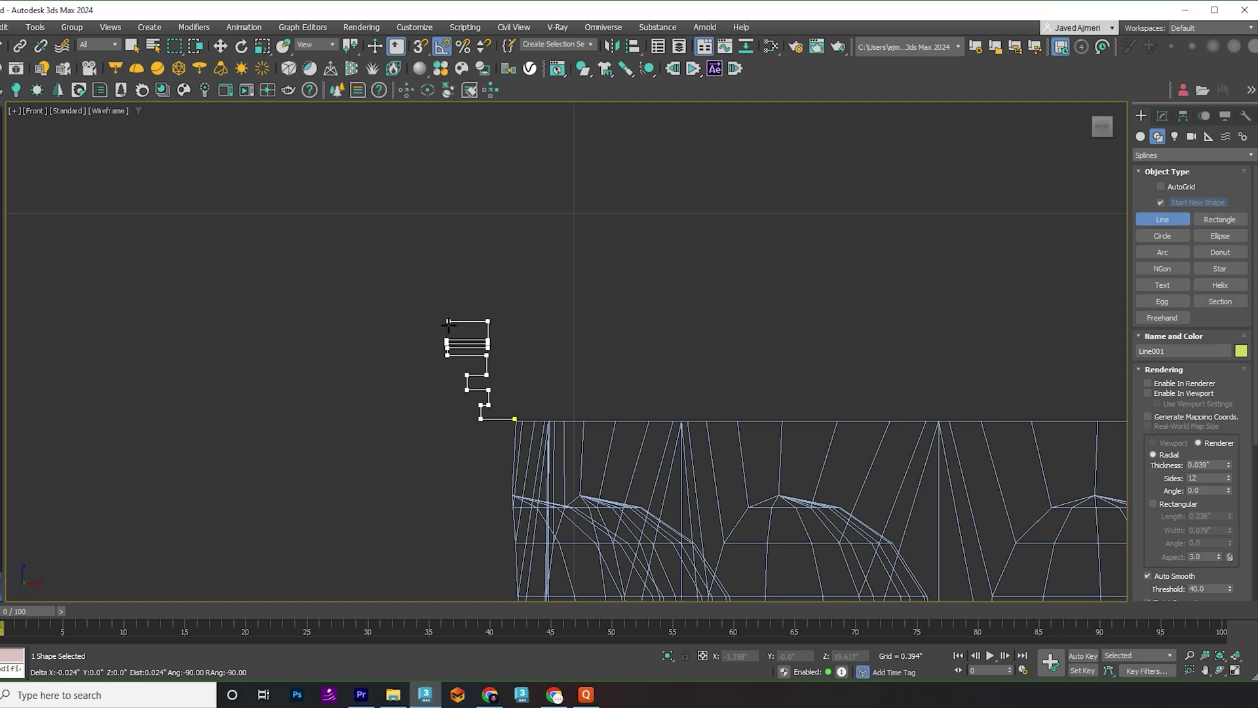
{"action": "left_click", "coordinate": [445, 321]}
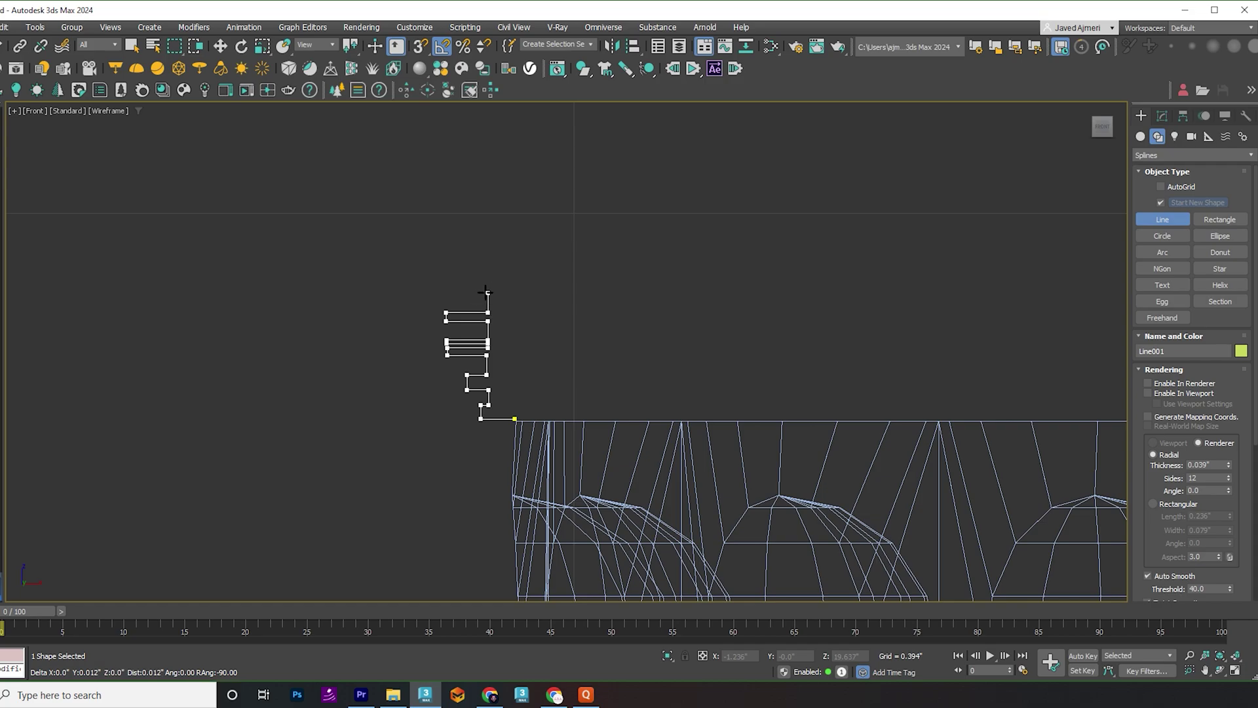
Finish the line with a wider, taller top band and a straight top edge to the column's centre axis
{"action": "left_click", "coordinate": [488, 293]}
{"action": "left_click", "coordinate": [413, 293]}
{"action": "left_click", "coordinate": [418, 250]}
{"action": "scroll", "coordinate": [906, 435], "scroll_direction": "down", "scroll_amount": 8}
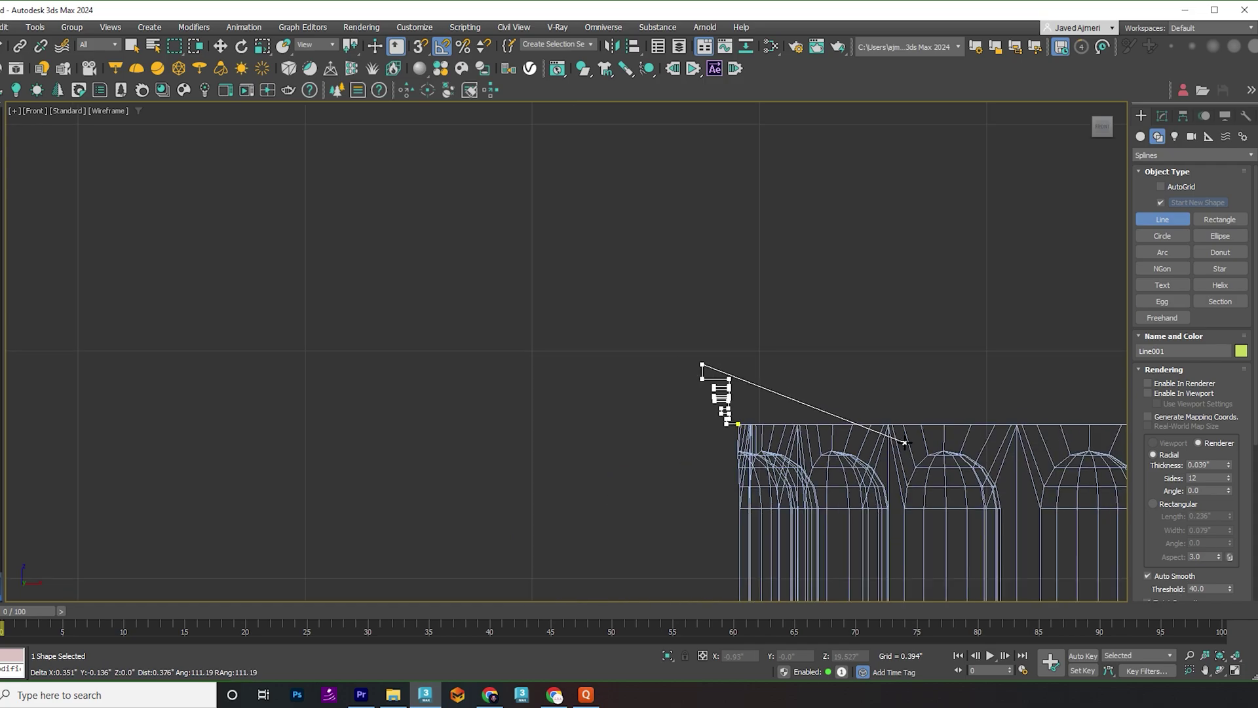
{"action": "middle_click_drag", "start_coordinate": [910, 429], "coordinate": [499, 304]}
{"action": "left_click", "coordinate": [748, 301]}
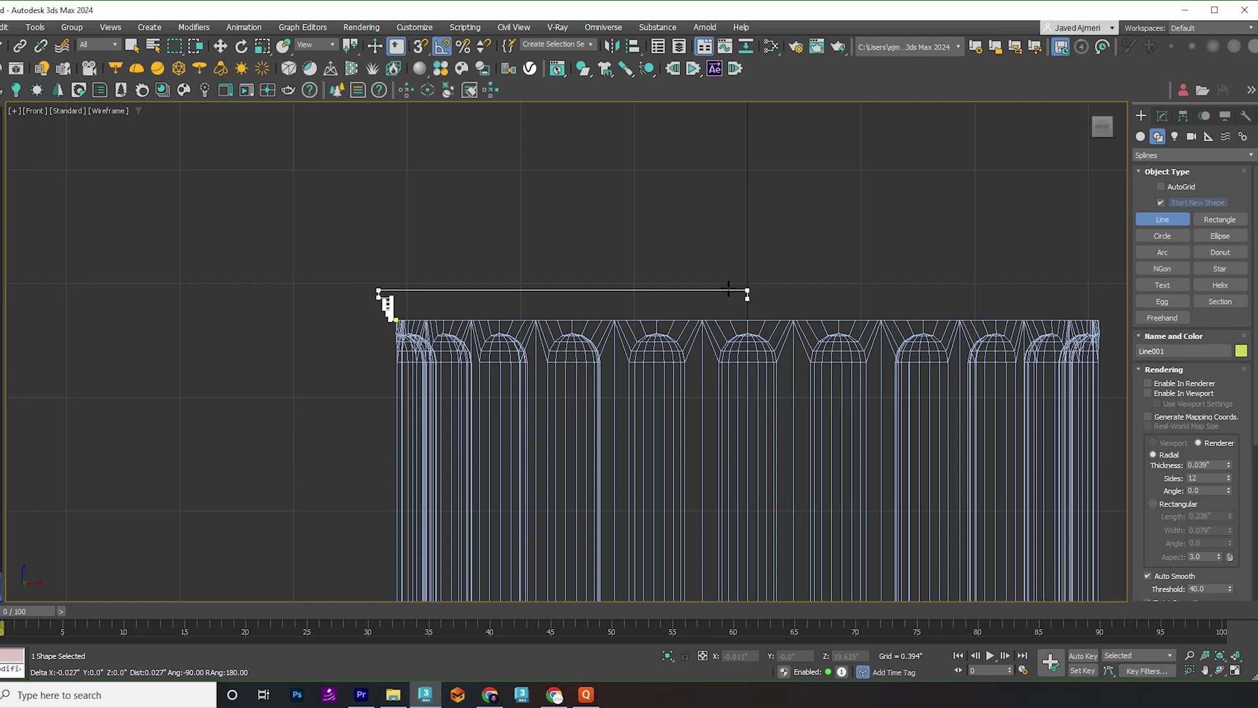
{"action": "right_click", "coordinate": [737, 293]}
Scale the capital profile up uniformly and move it so its lower end meets the shaft's upper left corner
{"action": "middle_click_drag", "start_coordinate": [367, 293], "coordinate": [368, 294]}
{"action": "right_click", "coordinate": [385, 308]}
{"action": "left_click_drag", "start_coordinate": [386, 303], "coordinate": [393, 137]}
{"action": "scroll", "coordinate": [429, 369], "scroll_direction": "down", "scroll_amount": 3}
{"action": "middle_click_drag", "start_coordinate": [452, 392], "coordinate": [452, 443]}
{"action": "left_click_drag", "start_coordinate": [428, 377], "coordinate": [461, 315]}
{"action": "key", "text": "w"}
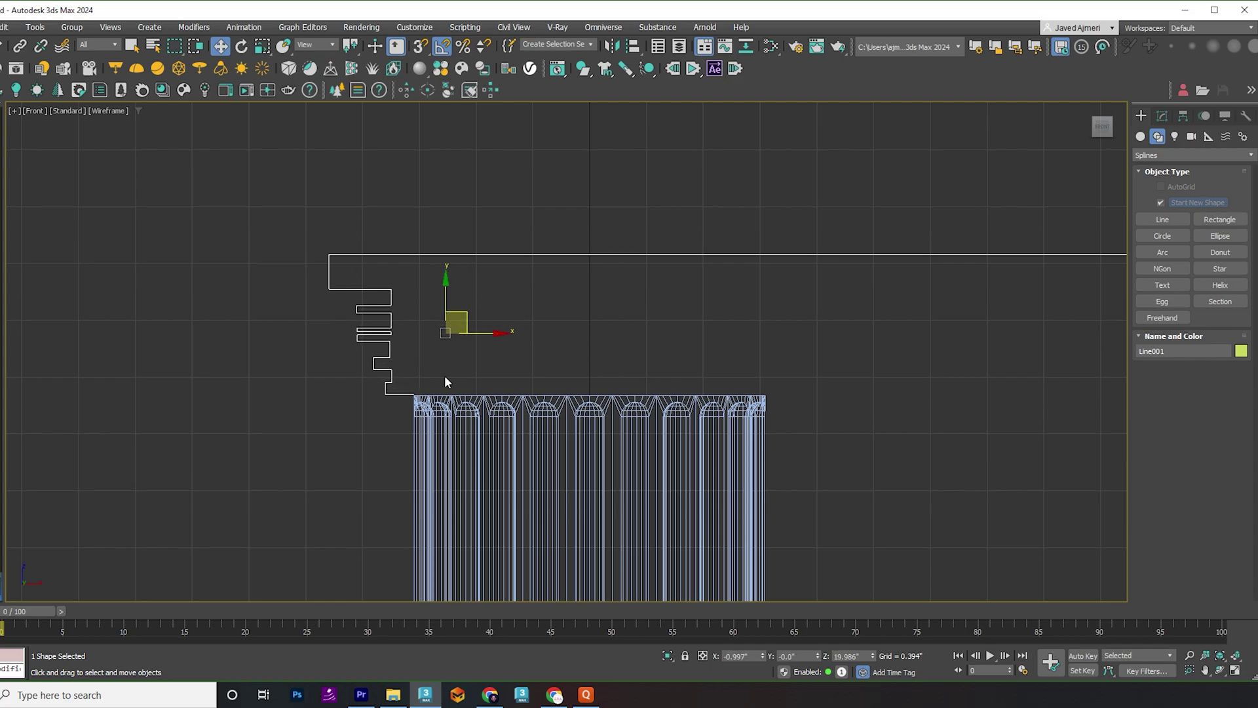
At vertex level, move the lowest outer corners further outward, lower the bottom edge, and extend its end vertex near the centre axis
{"action": "key", "text": "1"}
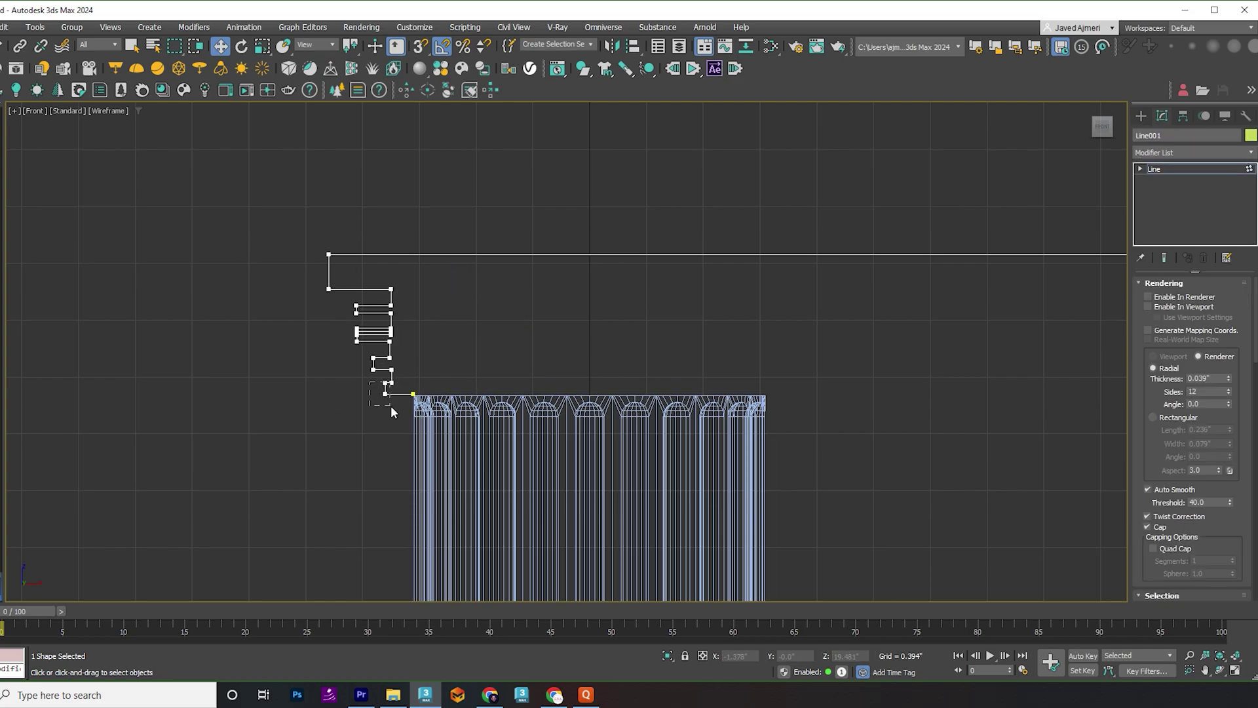
{"action": "left_click_drag", "start_coordinate": [391, 406], "coordinate": [349, 395]}
{"action": "left_click_drag", "start_coordinate": [443, 393], "coordinate": [458, 424]}
{"action": "left_click_drag", "start_coordinate": [616, 399], "coordinate": [620, 400]}
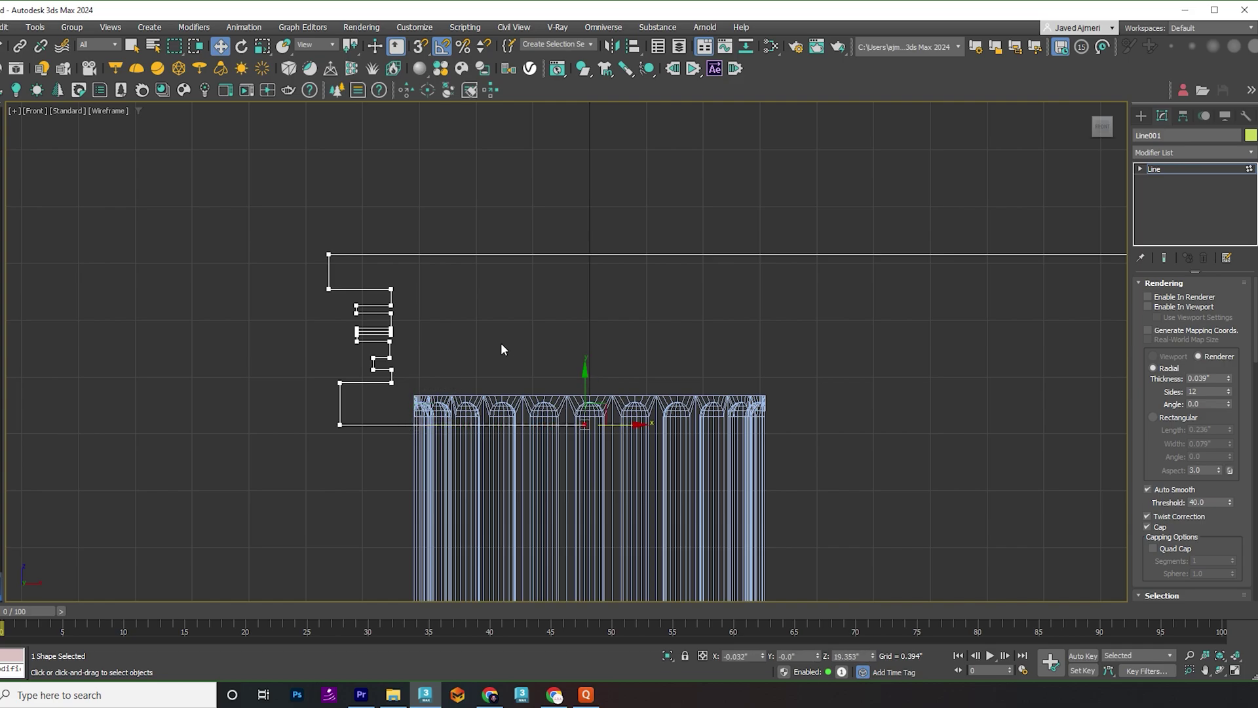
Move the overshooting end vertex of the profile's top edge back onto the column's centre axis, with snapping turned on
{"action": "scroll", "coordinate": [503, 348], "scroll_direction": "down", "scroll_amount": 4}
{"action": "middle_click_drag", "start_coordinate": [803, 373], "coordinate": [426, 462]}
{"action": "left_click_drag", "start_coordinate": [759, 331], "coordinate": [999, 495]}
{"action": "left_click_drag", "start_coordinate": [969, 392], "coordinate": [190, 475]}
{"action": "key", "text": "s"}
Set the X position of the bottom edge's end vertex to 0 so it lies on the centre axis
{"action": "middle_click_drag", "start_coordinate": [191, 438], "coordinate": [447, 422]}
{"action": "scroll", "coordinate": [447, 423], "scroll_direction": "up", "scroll_amount": 3}
{"action": "left_click", "coordinate": [445, 531]}
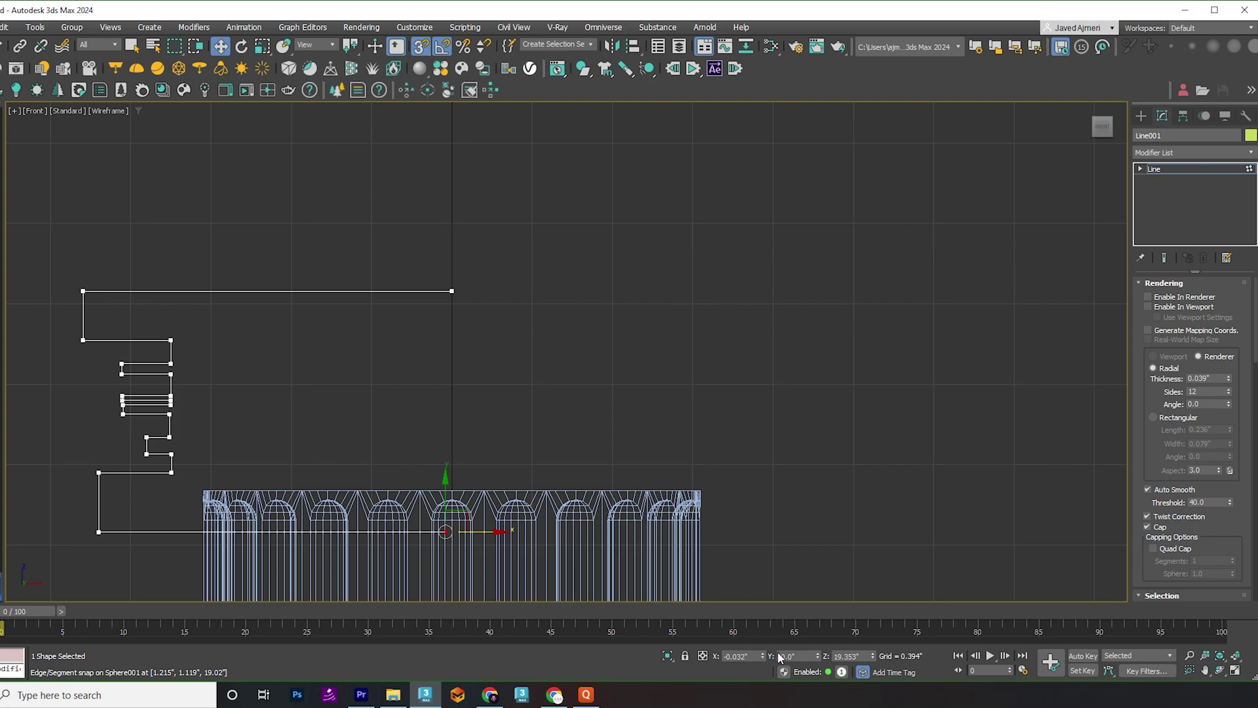
{"action": "middle_click_drag", "start_coordinate": [463, 421], "coordinate": [682, 441]}
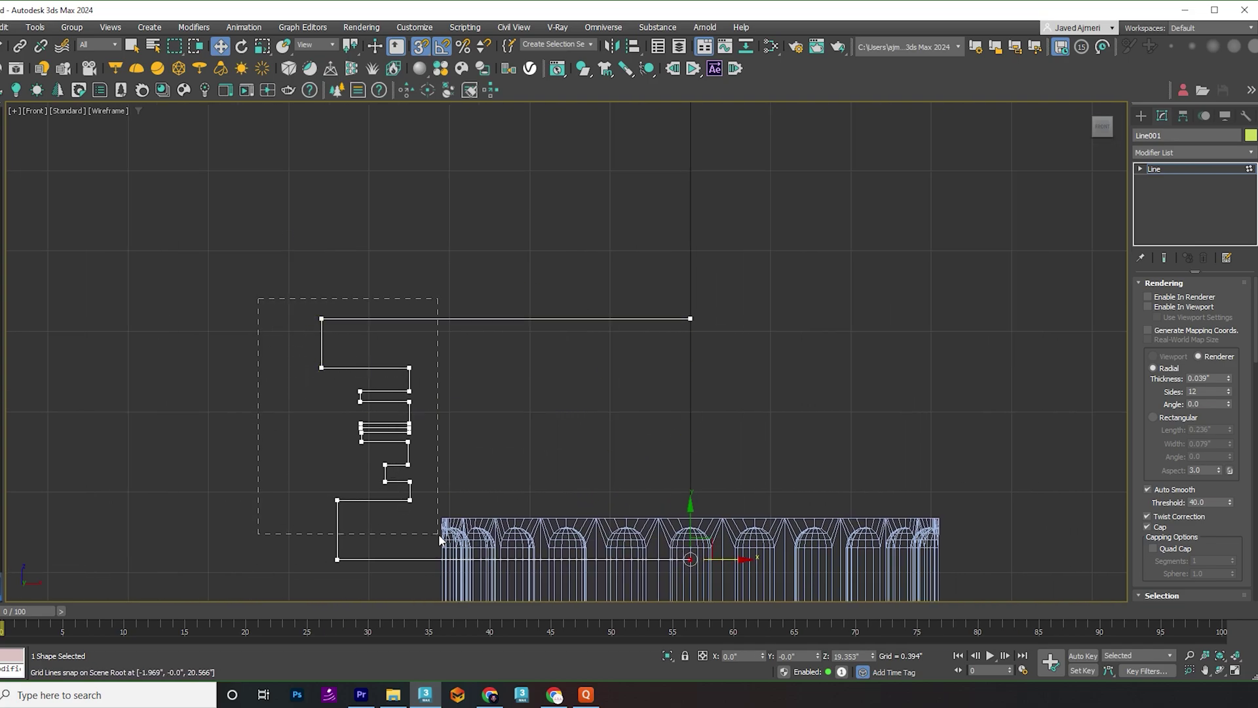
Fillet the top band's outer corners into a half-round, and round the inner corners of the recess directly beneath it
{"action": "left_click_drag", "start_coordinate": [336, 380], "coordinate": [335, 380]}
{"action": "scroll", "coordinate": [1151, 520], "scroll_direction": "down", "scroll_amount": 8}
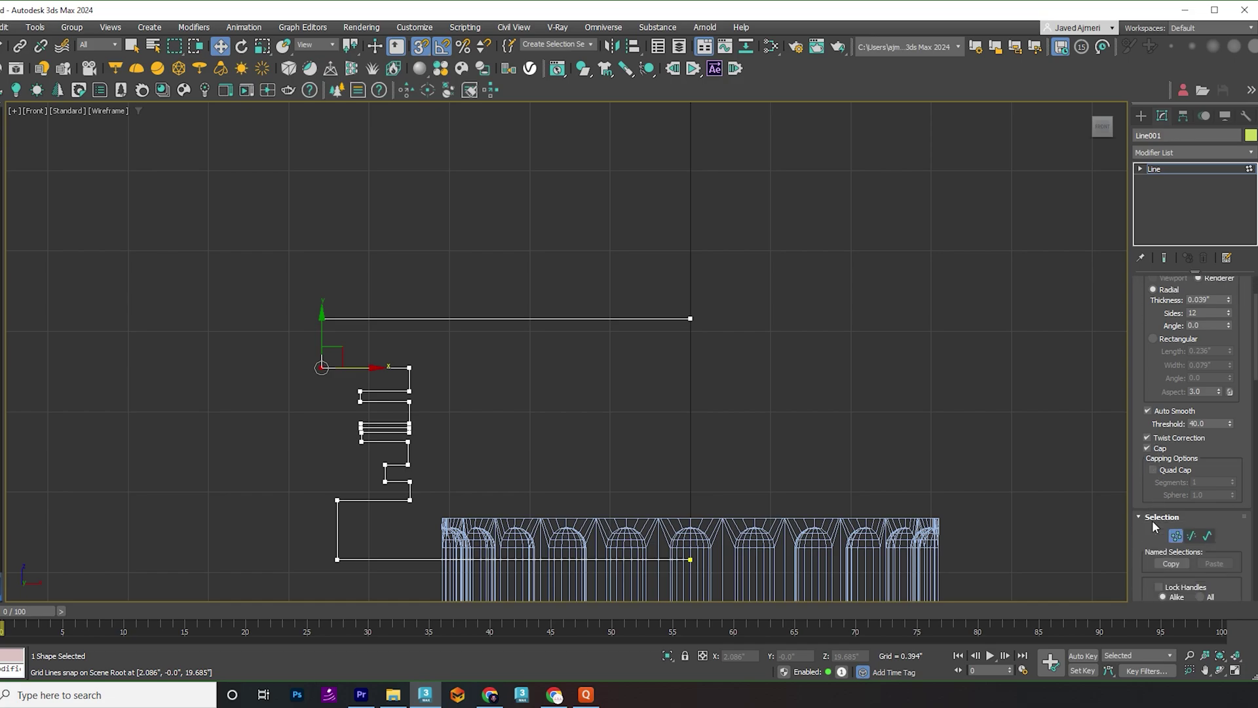
{"action": "scroll", "coordinate": [1151, 520], "scroll_direction": "down", "scroll_amount": 10}
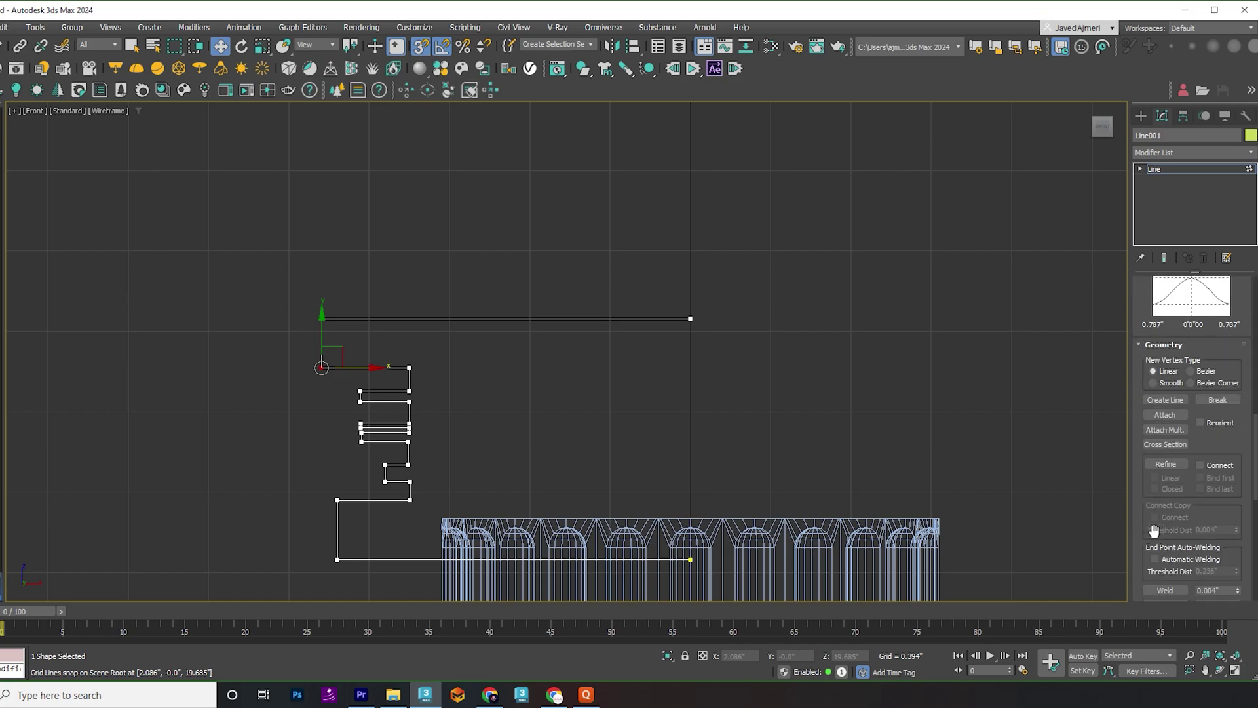
{"action": "scroll", "coordinate": [1154, 536], "scroll_direction": "down", "scroll_amount": 1}
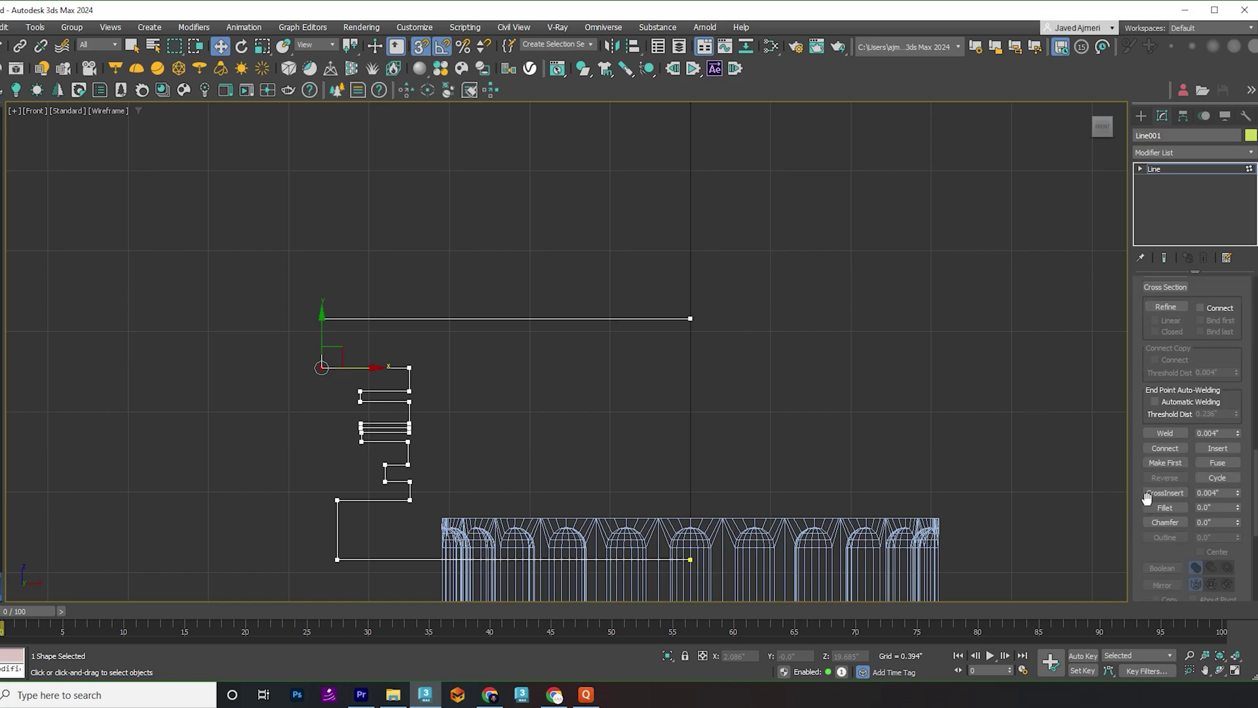
{"action": "left_click", "coordinate": [1162, 507]}
{"action": "left_click_drag", "start_coordinate": [321, 319], "coordinate": [324, 303]}
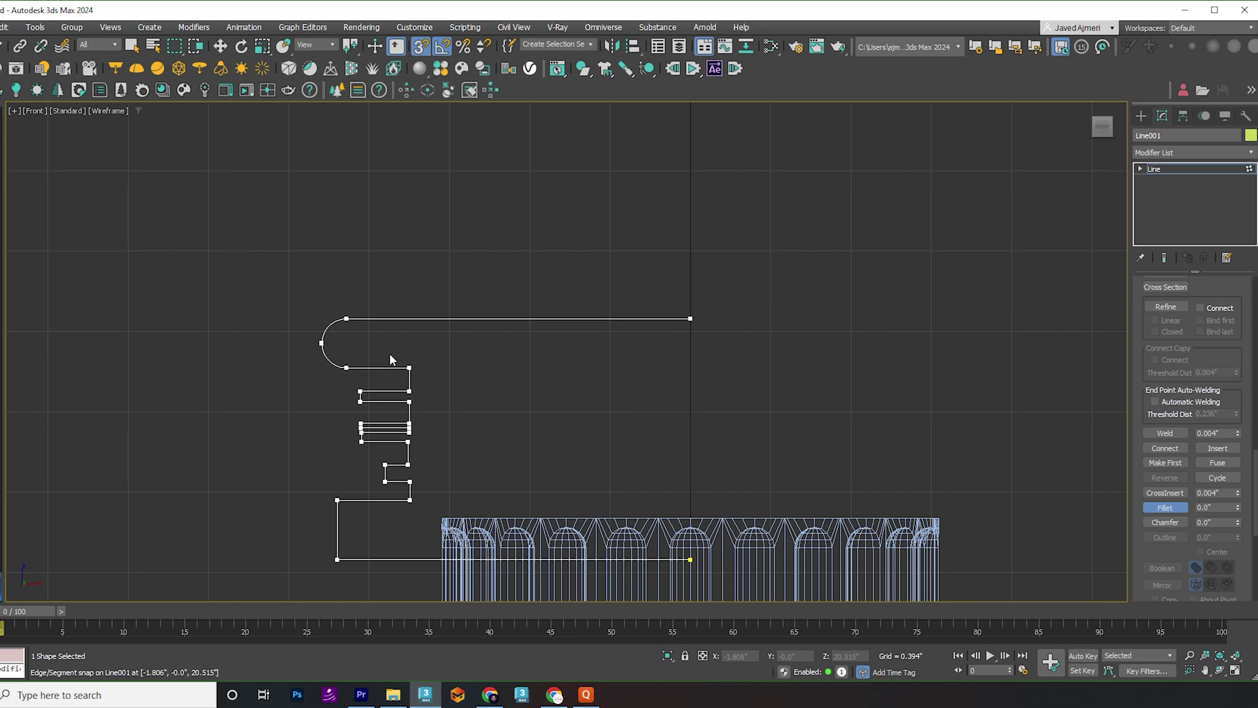
{"action": "left_click_drag", "start_coordinate": [406, 394], "coordinate": [405, 395]}
{"action": "left_click_drag", "start_coordinate": [409, 391], "coordinate": [418, 344]}
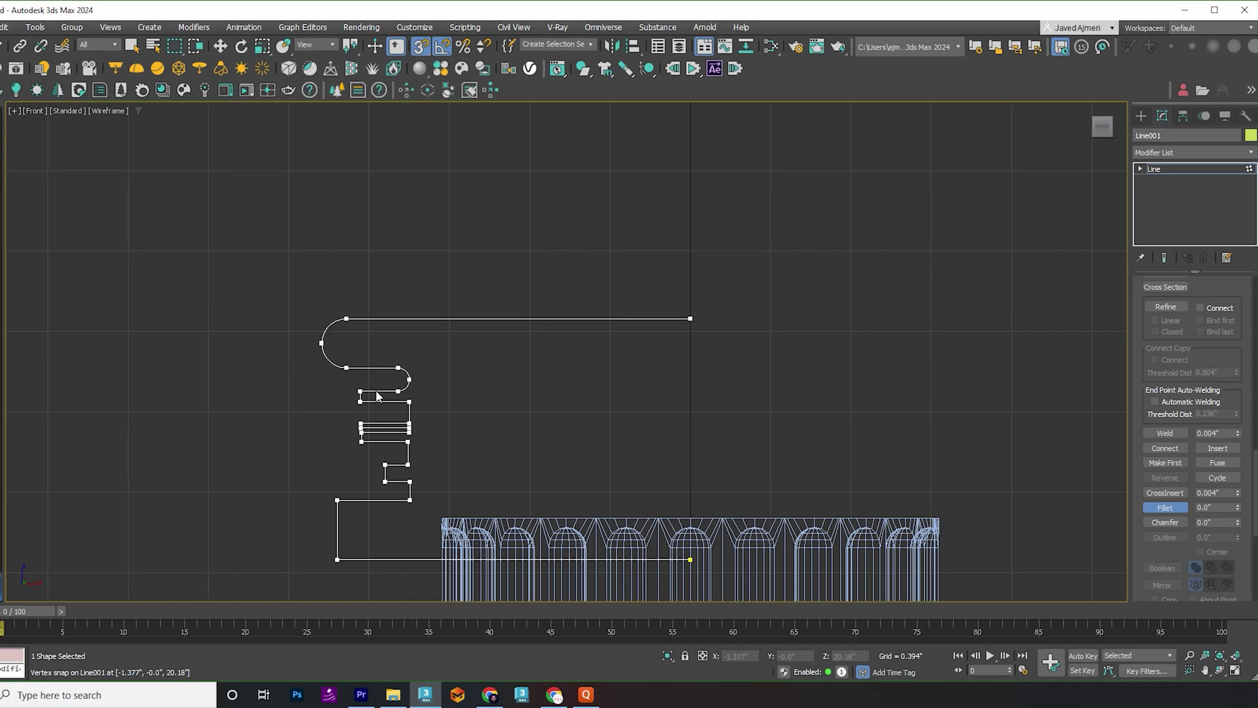
Fillet the next rib's outer corners and the inner corners of the two recesses below it into half-rounds
{"action": "scroll", "coordinate": [376, 391], "scroll_direction": "up", "scroll_amount": 3}
{"action": "mouse_move", "coordinate": [320, 396]}
{"action": "left_mouse_down"}
{"action": "mouse_move", "coordinate": [351, 446]}
{"action": "mouse_move", "coordinate": [342, 438]}
{"action": "left_mouse_up"}
{"action": "left_click_drag", "start_coordinate": [332, 418], "coordinate": [331, 367]}
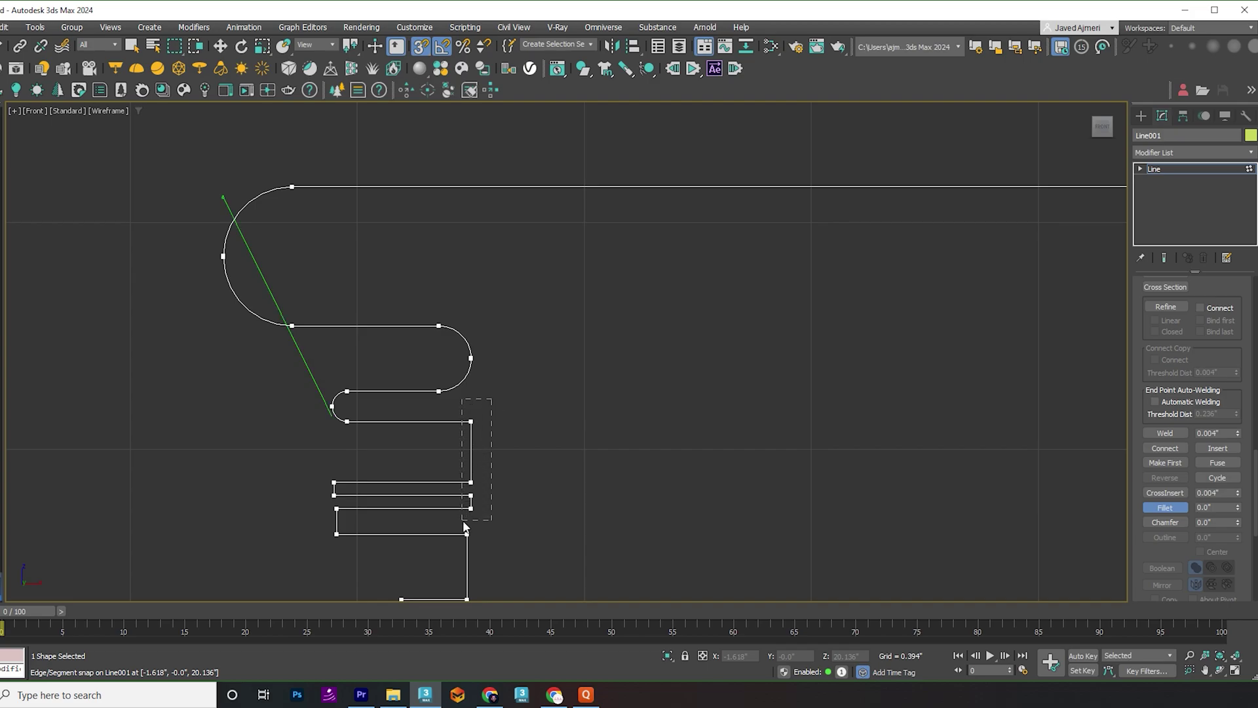
{"action": "left_click_drag", "start_coordinate": [465, 486], "coordinate": [465, 486]}
{"action": "left_click_drag", "start_coordinate": [470, 479], "coordinate": [473, 444]}
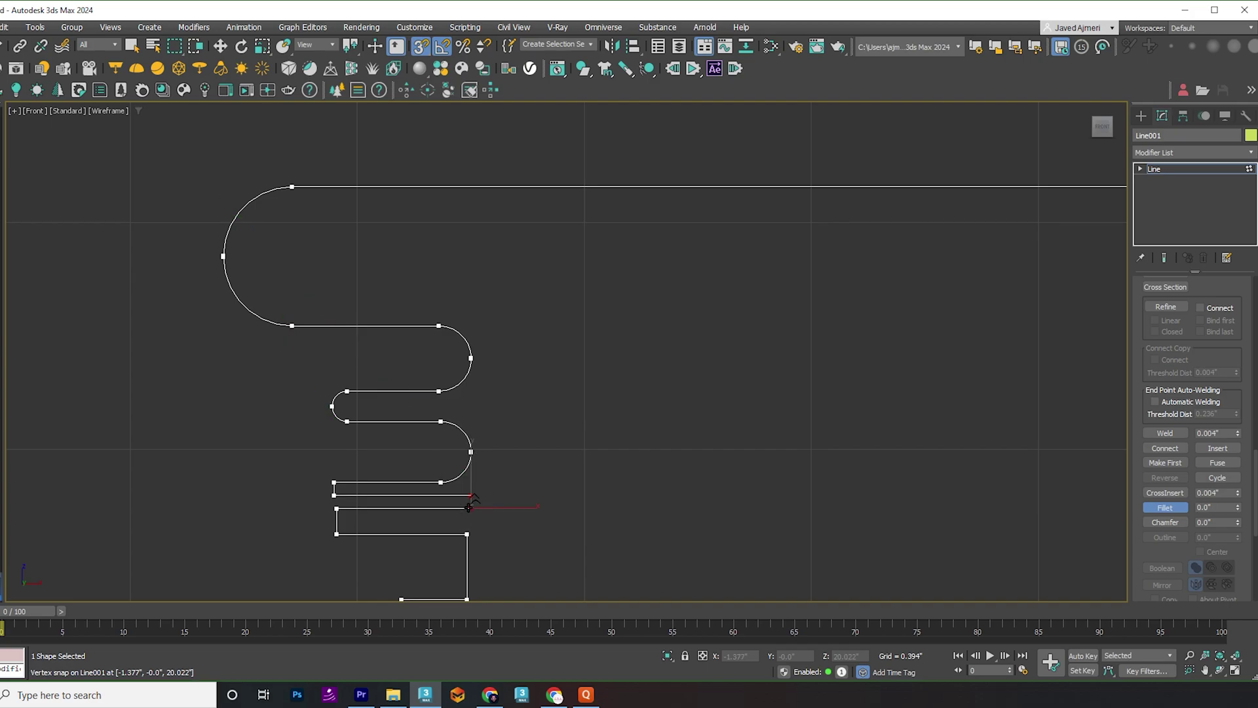
{"action": "left_click_drag", "start_coordinate": [469, 508], "coordinate": [469, 486]}
Fillet the outer corners of the two thin middle ribs separately into small half-rounds
{"action": "left_click_drag", "start_coordinate": [312, 467], "coordinate": [365, 557]}
{"action": "left_click_drag", "start_coordinate": [336, 532], "coordinate": [331, 519]}
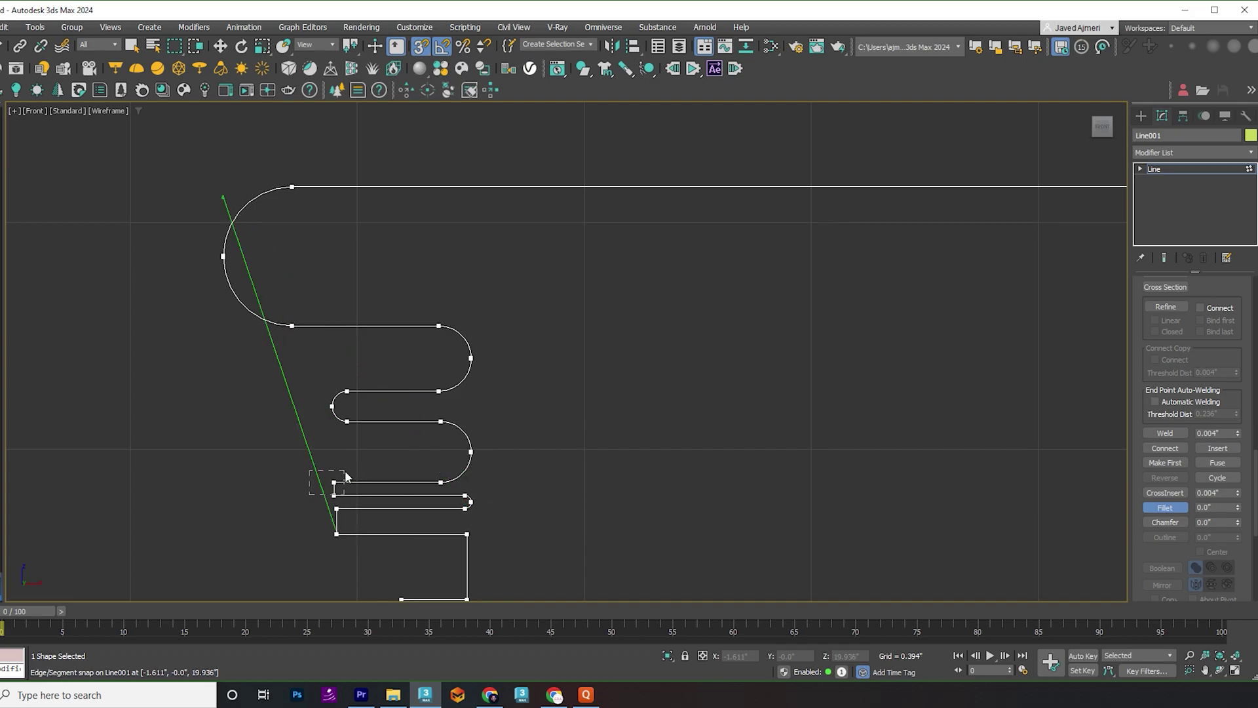
{"action": "left_click_drag", "start_coordinate": [345, 472], "coordinate": [339, 443]}
{"action": "left_click_drag", "start_coordinate": [315, 550], "coordinate": [348, 501]}
{"action": "left_click_drag", "start_coordinate": [336, 533], "coordinate": [330, 521]}
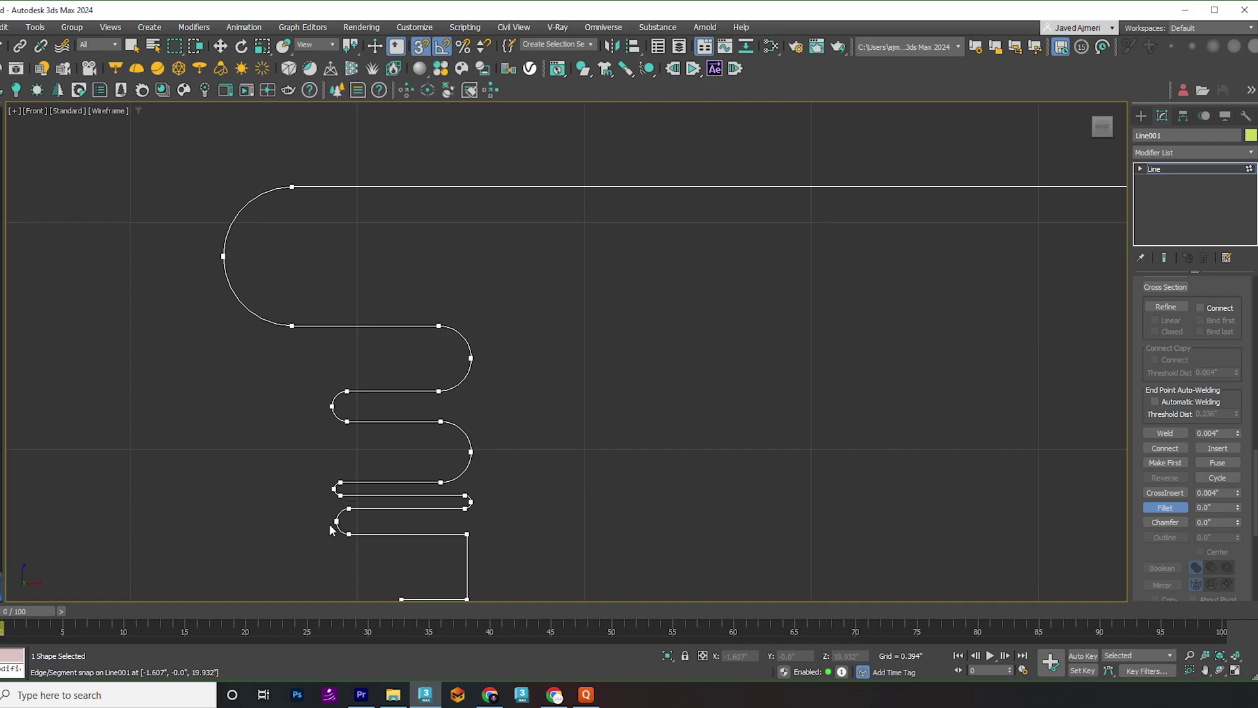
Fillet the corners of the small lower rib and its neighbouring recesses into alternating half-rounds
{"action": "middle_click_drag", "start_coordinate": [329, 524], "coordinate": [343, 431]}
{"action": "left_click_drag", "start_coordinate": [410, 489], "coordinate": [434, 560]}
{"action": "left_click_drag", "start_coordinate": [415, 554], "coordinate": [407, 526]}
{"action": "middle_click_drag", "start_coordinate": [399, 530], "coordinate": [367, 403]}
{"action": "left_click_drag", "start_coordinate": [483, 409], "coordinate": [445, 507]}
{"action": "left_click_drag", "start_coordinate": [456, 479], "coordinate": [452, 460]}
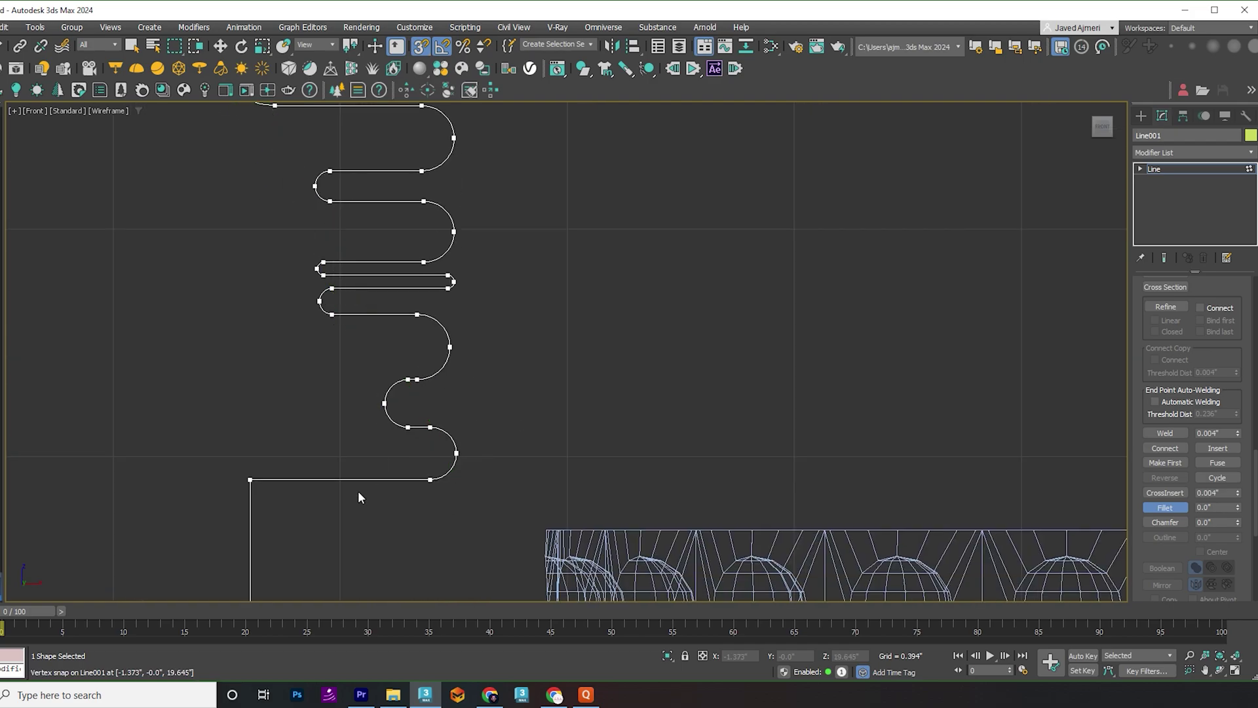
Fillet the large bottom band's outer corners into a half-round and show the profile with the shaft in the Perspective view
{"action": "middle_click_drag", "start_coordinate": [358, 490], "coordinate": [499, 327]}
{"action": "left_click_drag", "start_coordinate": [354, 292], "coordinate": [446, 530]}
{"action": "left_click_drag", "start_coordinate": [390, 487], "coordinate": [378, 306]}
{"action": "key", "text": "p"}
{"action": "middle_click_drag", "start_coordinate": [331, 388], "coordinate": [466, 516]}
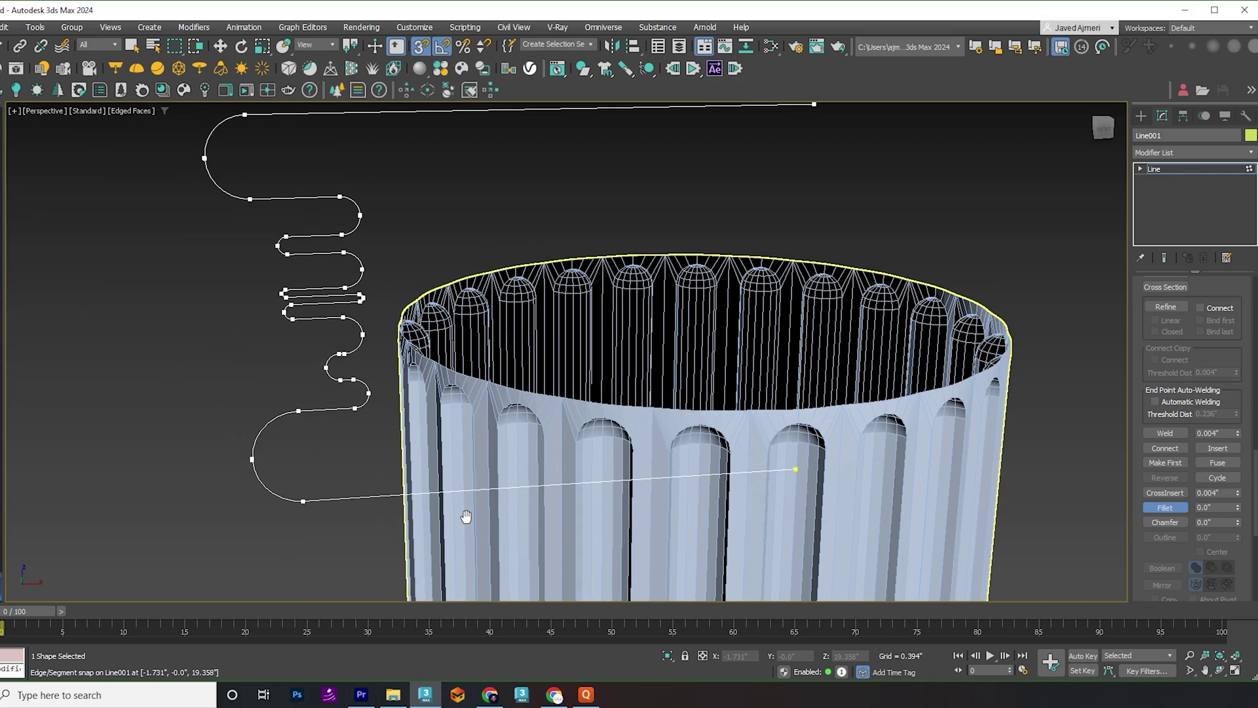
Lathe the capital's profile line through 360 degrees, aligning the axis to Max and flipping the normals
{"action": "scroll", "coordinate": [466, 516], "scroll_direction": "down", "scroll_amount": 3}
{"action": "middle_click_drag", "start_coordinate": [579, 517], "coordinate": [478, 449]}
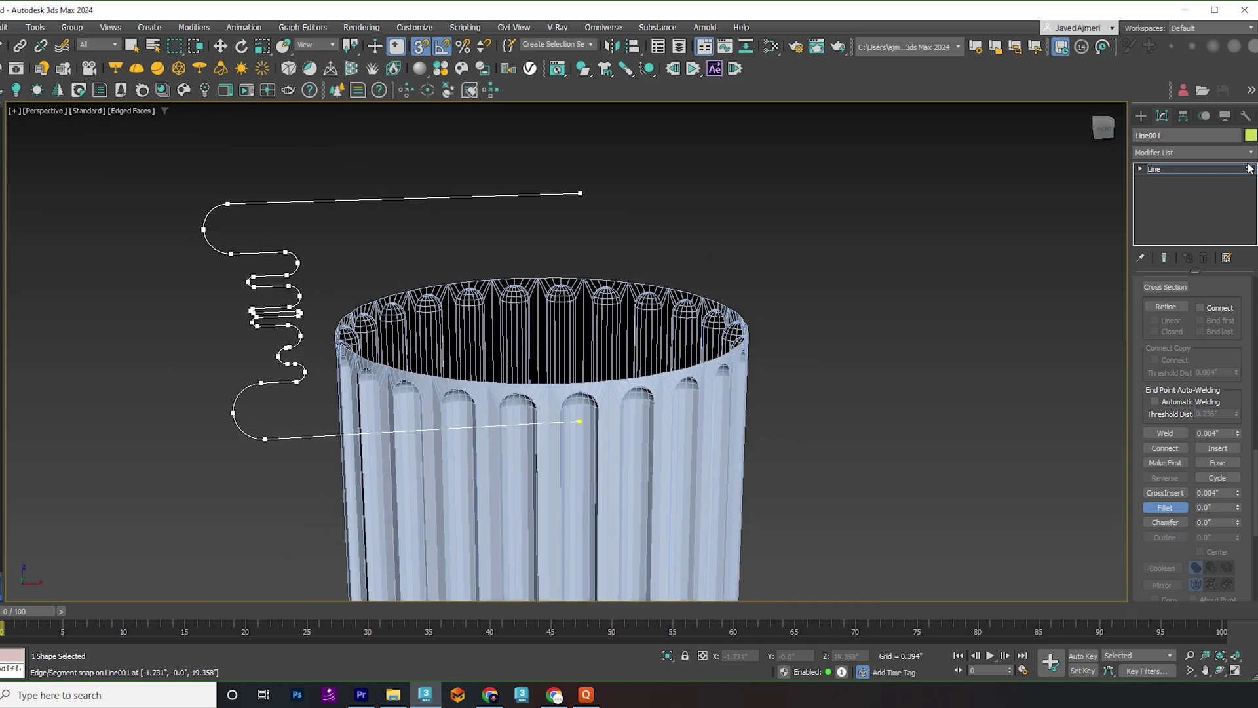
{"action": "left_click", "coordinate": [1248, 169]}
{"action": "left_click", "coordinate": [1248, 153]}
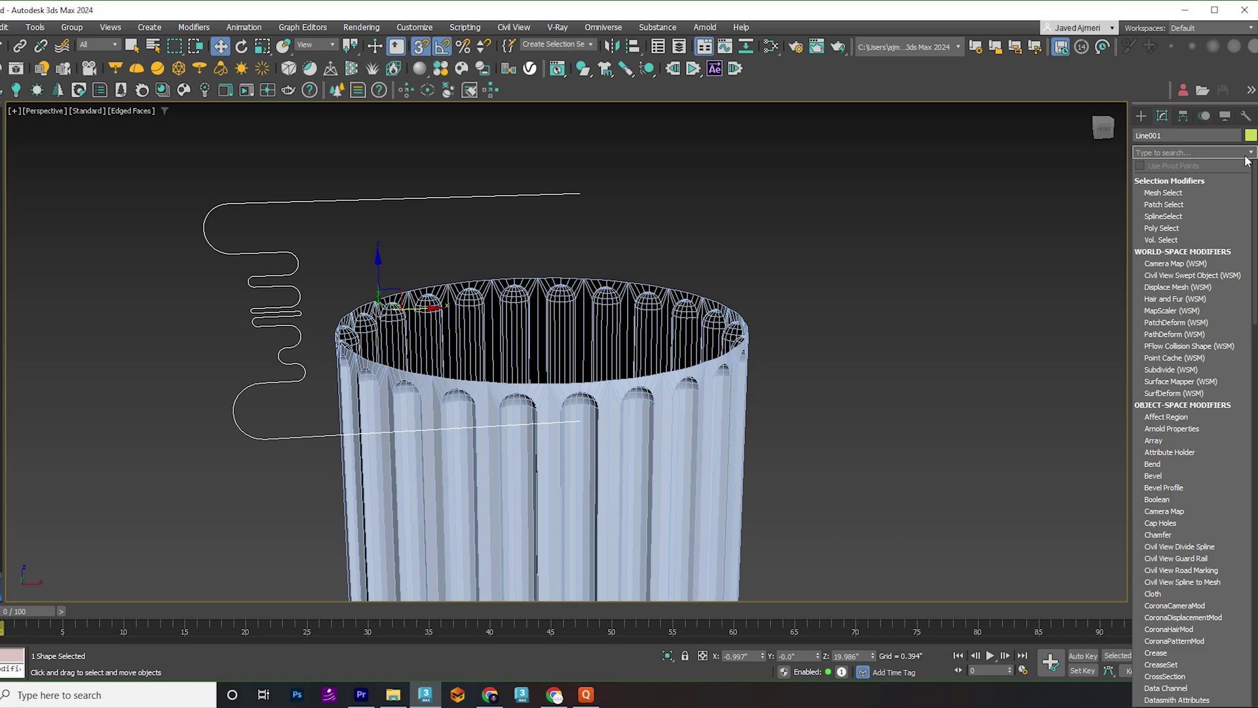
{"action": "type", "text": "l"}
{"action": "key", "text": "Return"}
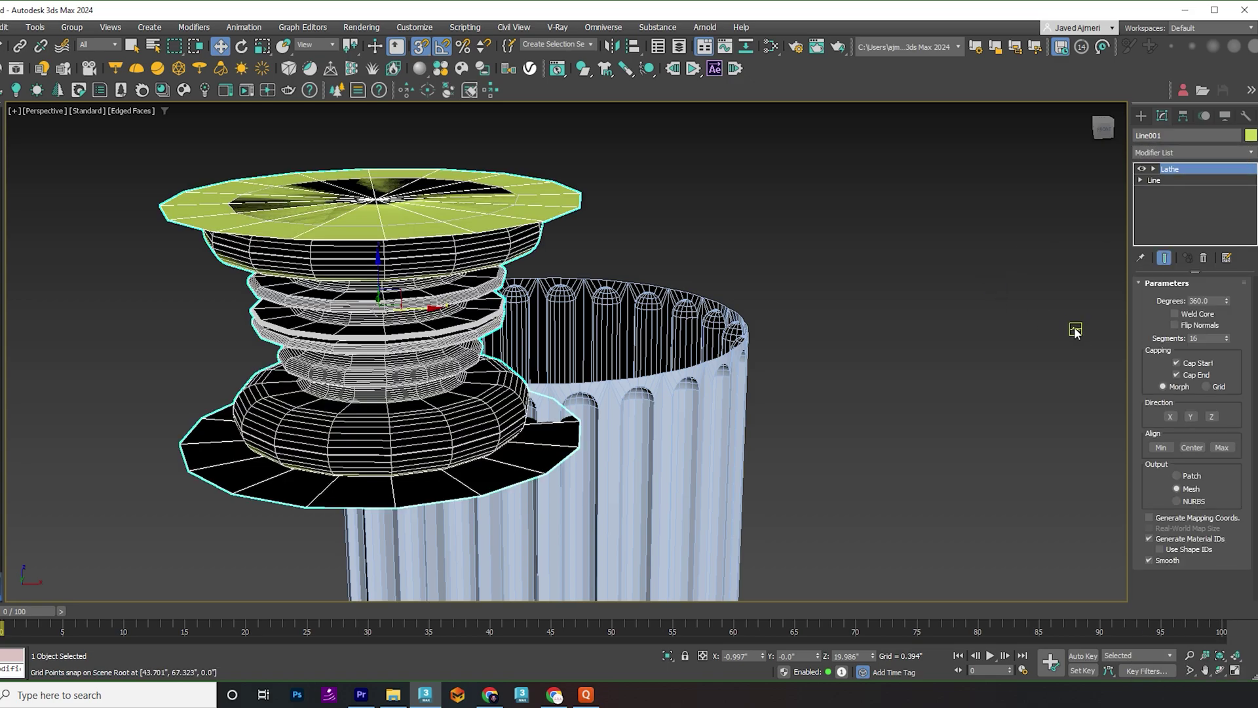
{"action": "left_click", "coordinate": [1222, 448]}
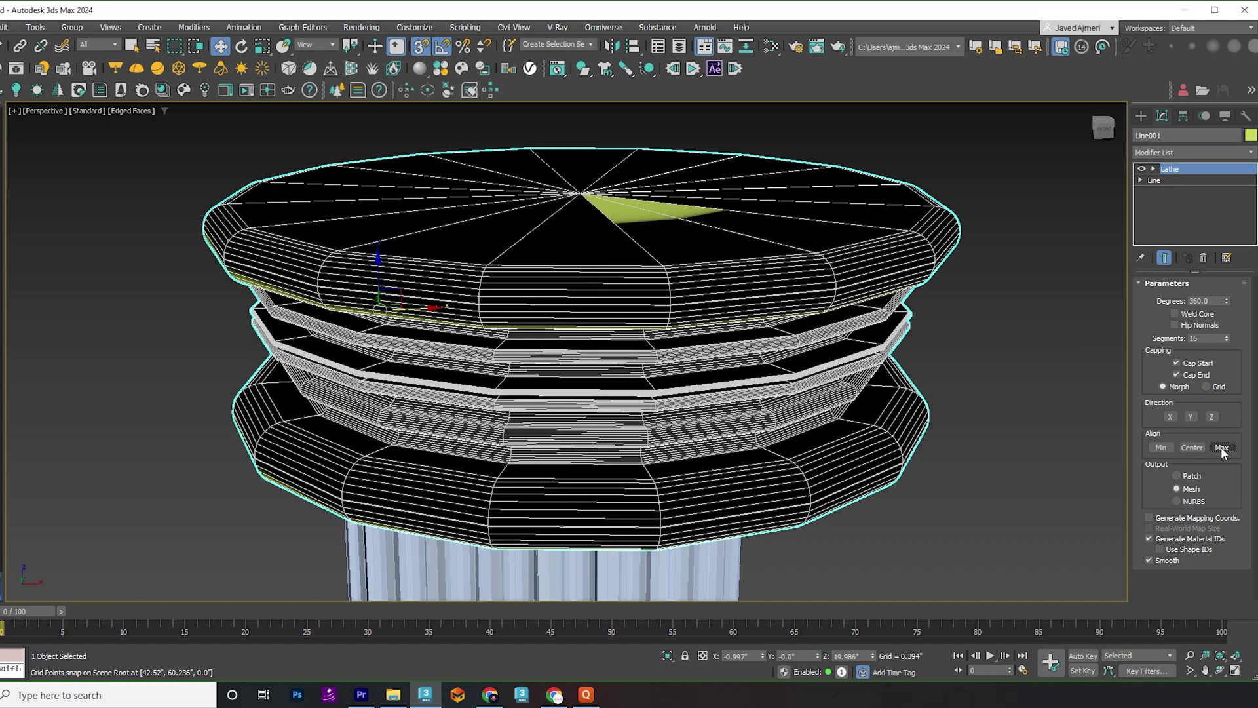
{"action": "left_click", "coordinate": [1211, 326]}
Align the lathed capital to the fluted shaft, centre to centre, in X and Y position only
{"action": "scroll", "coordinate": [551, 335], "scroll_direction": "down", "scroll_amount": 2}
{"action": "middle_click_drag", "start_coordinate": [551, 335], "coordinate": [554, 450], "text": "alt"}
{"action": "key", "text": "alt+a"}
{"action": "left_click", "coordinate": [521, 470]}
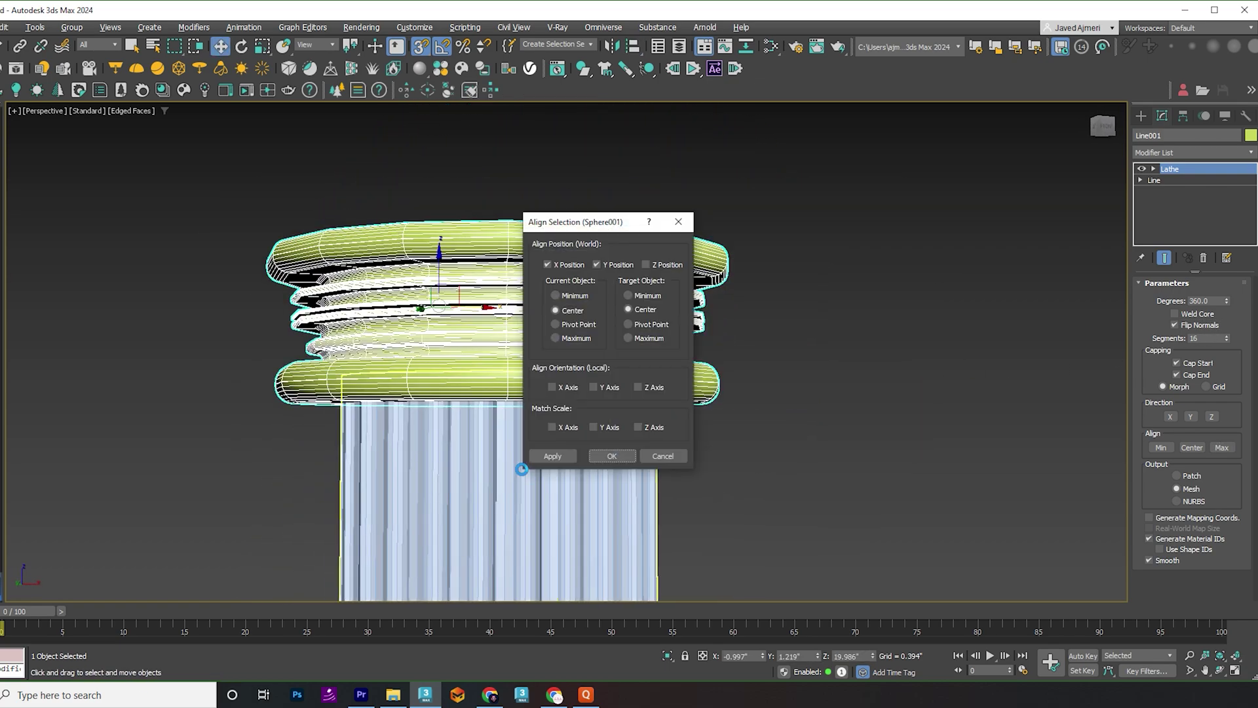
{"action": "left_click", "coordinate": [612, 456]}
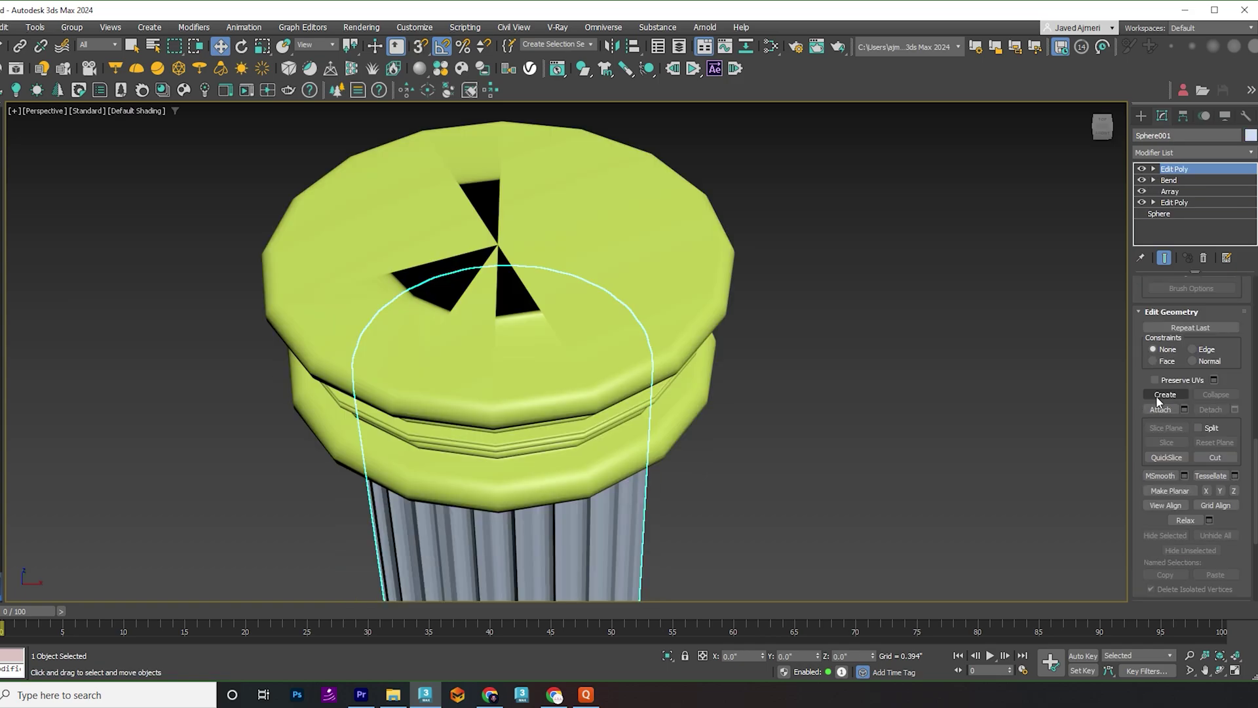
Select the lathed capital and centre its pivot on the object
{"action": "left_click", "coordinate": [662, 335]}
{"action": "scroll", "coordinate": [657, 332], "scroll_direction": "down", "scroll_amount": 6}
{"action": "middle_click_drag", "start_coordinate": [642, 417], "coordinate": [649, 281]}
{"action": "key", "text": "e"}
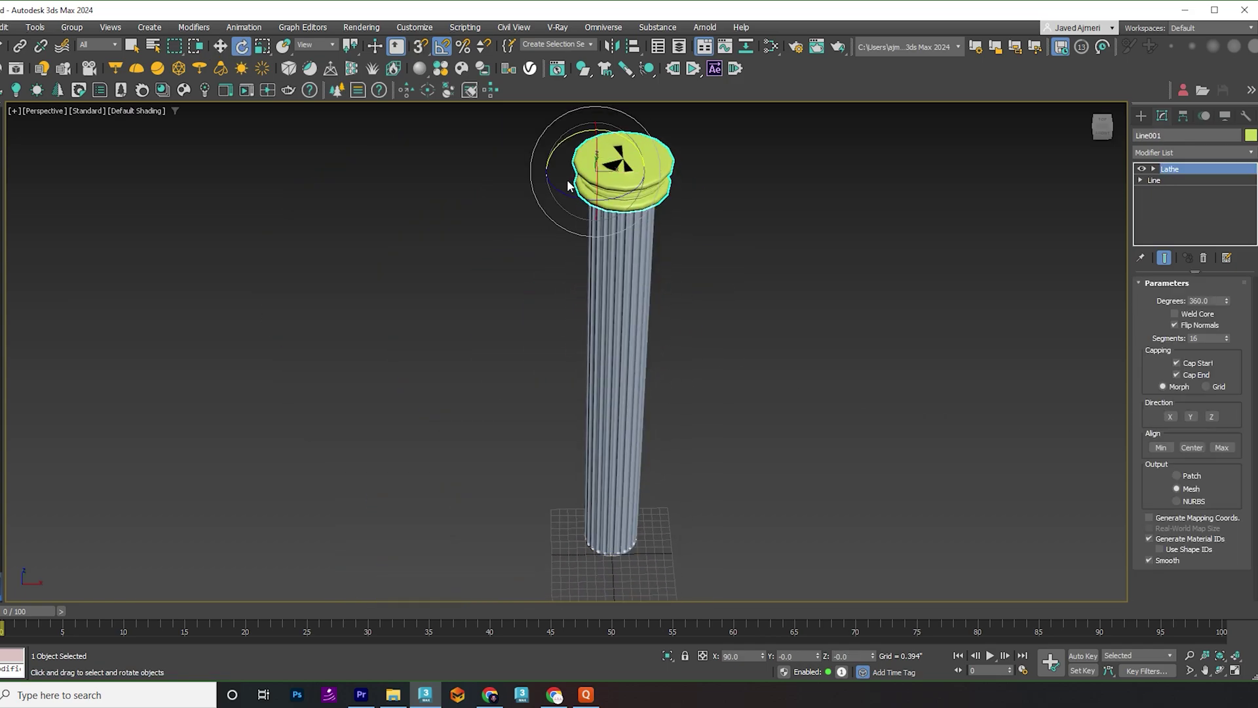
{"action": "left_click", "coordinate": [1183, 116]}
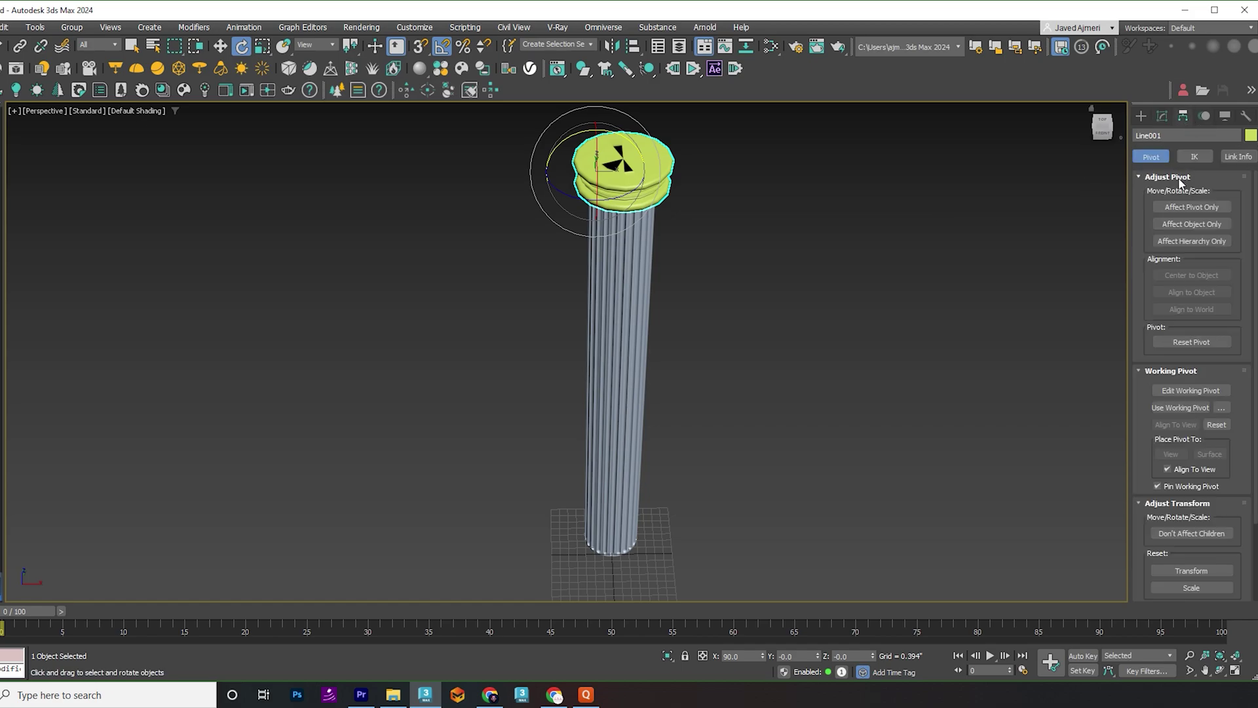
{"action": "left_click", "coordinate": [1178, 207]}
{"action": "left_click", "coordinate": [1191, 275]}
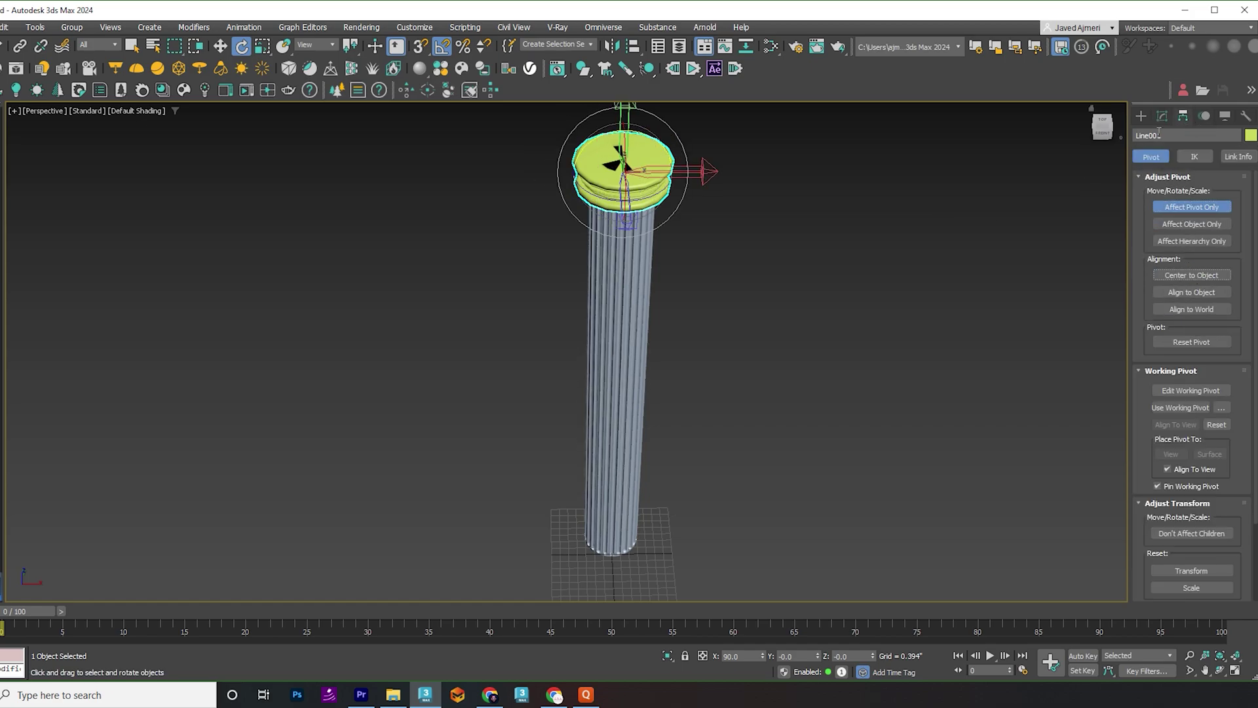
Add a Taper modifier to the capital with amount 0.24 and Y as the primary axis
{"action": "left_click", "coordinate": [1140, 116]}
{"action": "left_click", "coordinate": [1186, 155]}
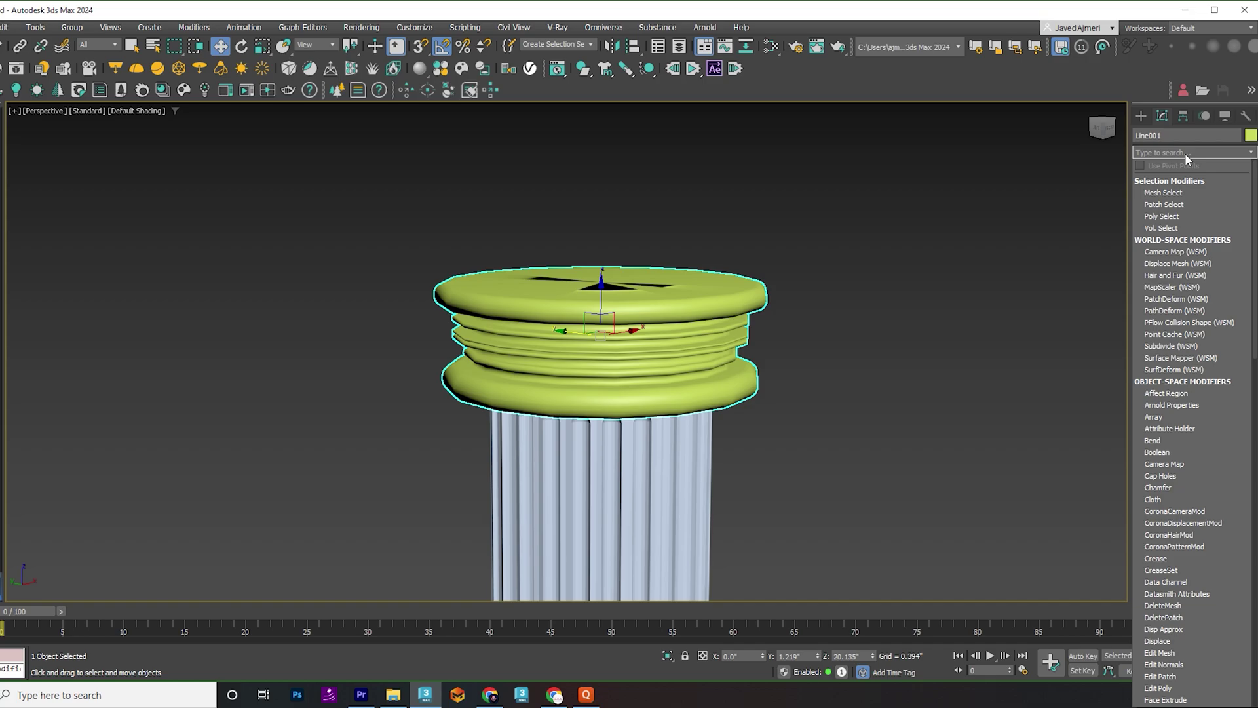
{"action": "type", "text": "tap"}
{"action": "key", "text": "Return"}
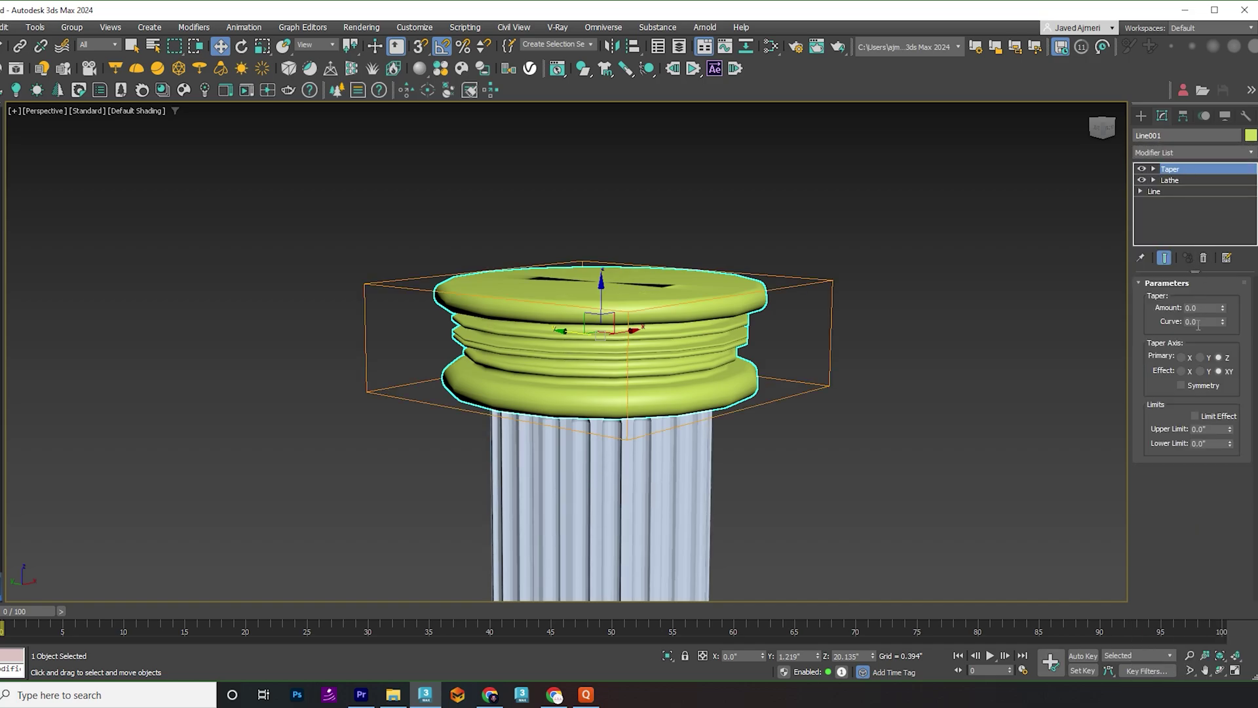
{"action": "left_click_drag", "start_coordinate": [1222, 308], "coordinate": [1221, 310]}
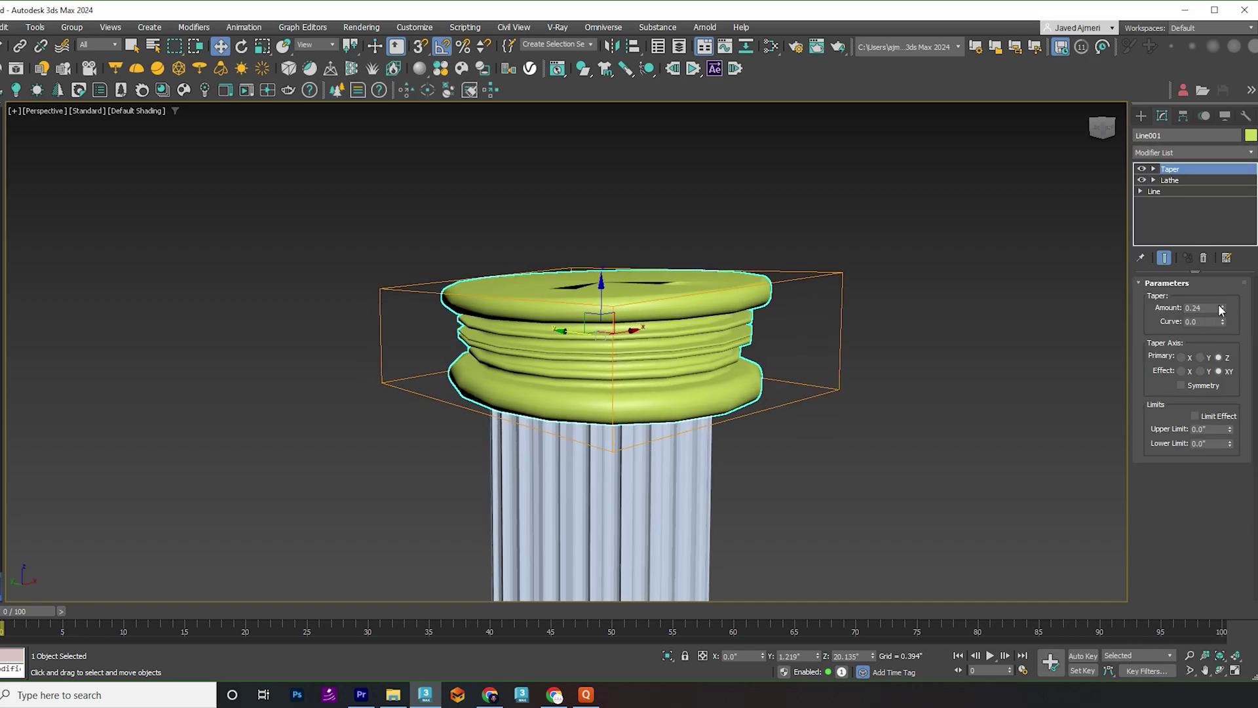
{"action": "left_click", "coordinate": [1202, 356]}
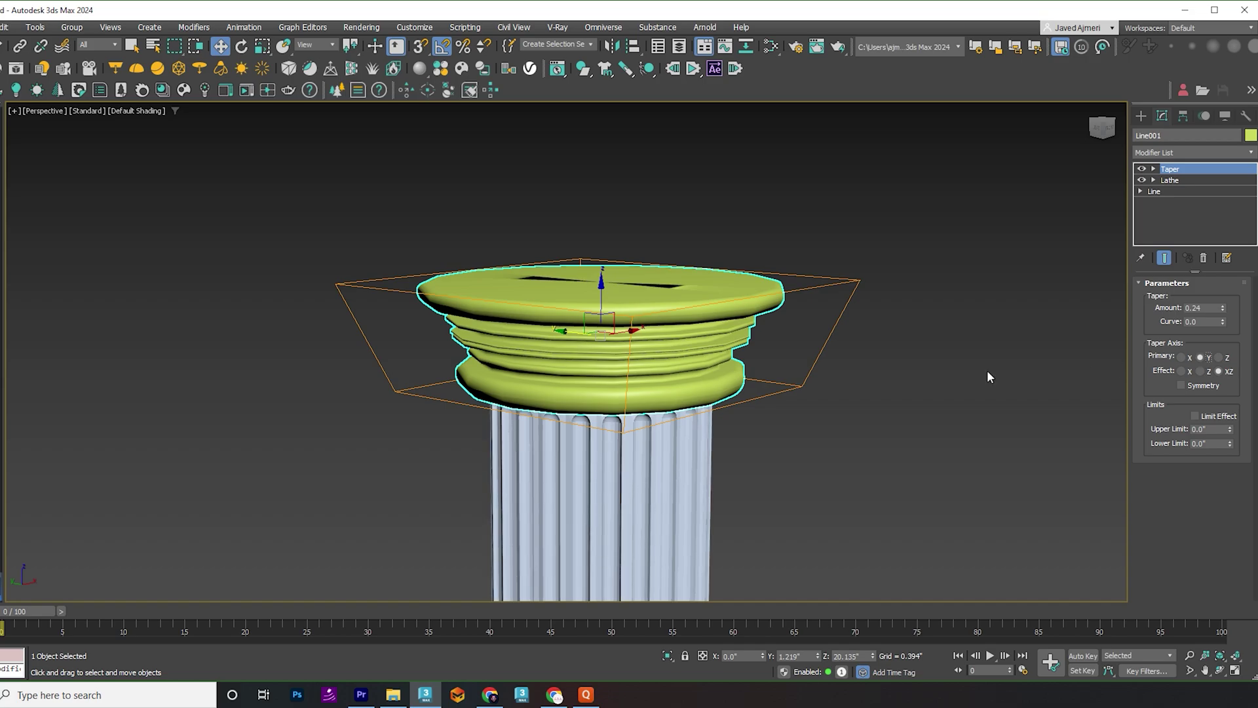
Reduce the capital's taper amount to 0.2, keeping the curve at 0
{"action": "middle_click_drag", "start_coordinate": [986, 370], "coordinate": [1105, 291], "text": "alt"}
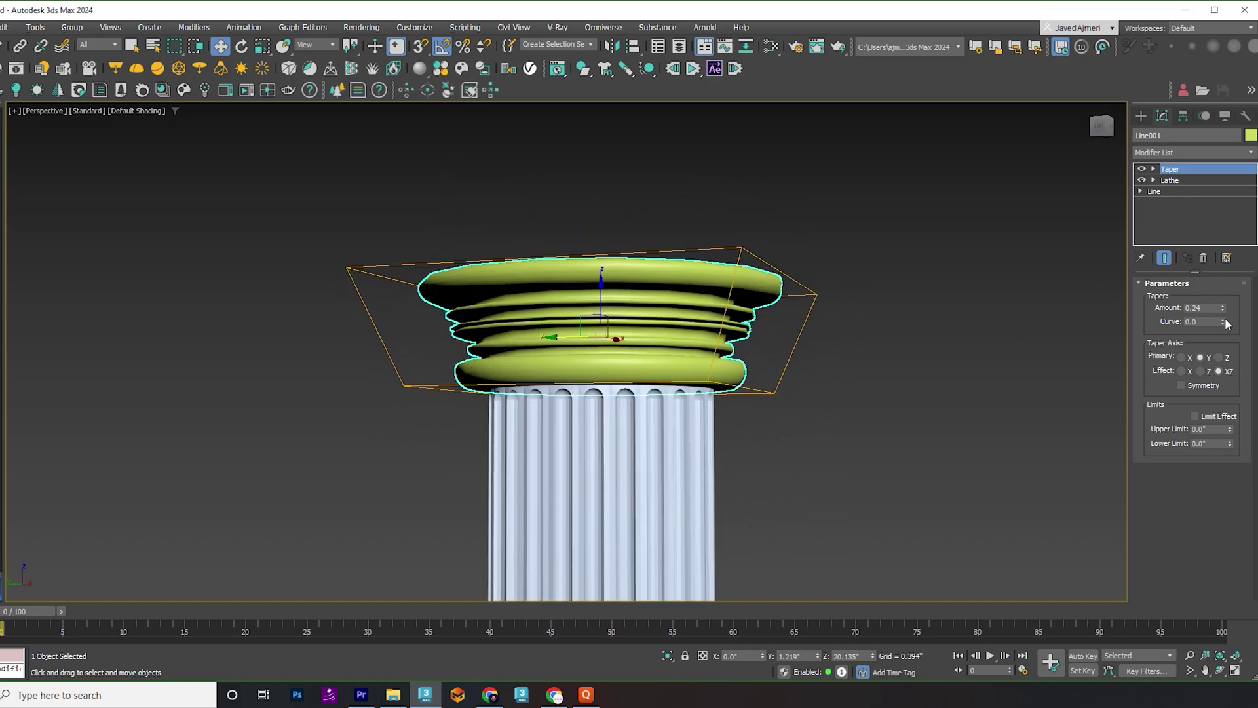
{"action": "left_click_drag", "start_coordinate": [1223, 321], "coordinate": [1205, 332]}
{"action": "right_click", "coordinate": [1205, 333]}
{"action": "left_click", "coordinate": [1223, 309]}
{"action": "left_click", "coordinate": [1223, 310]}
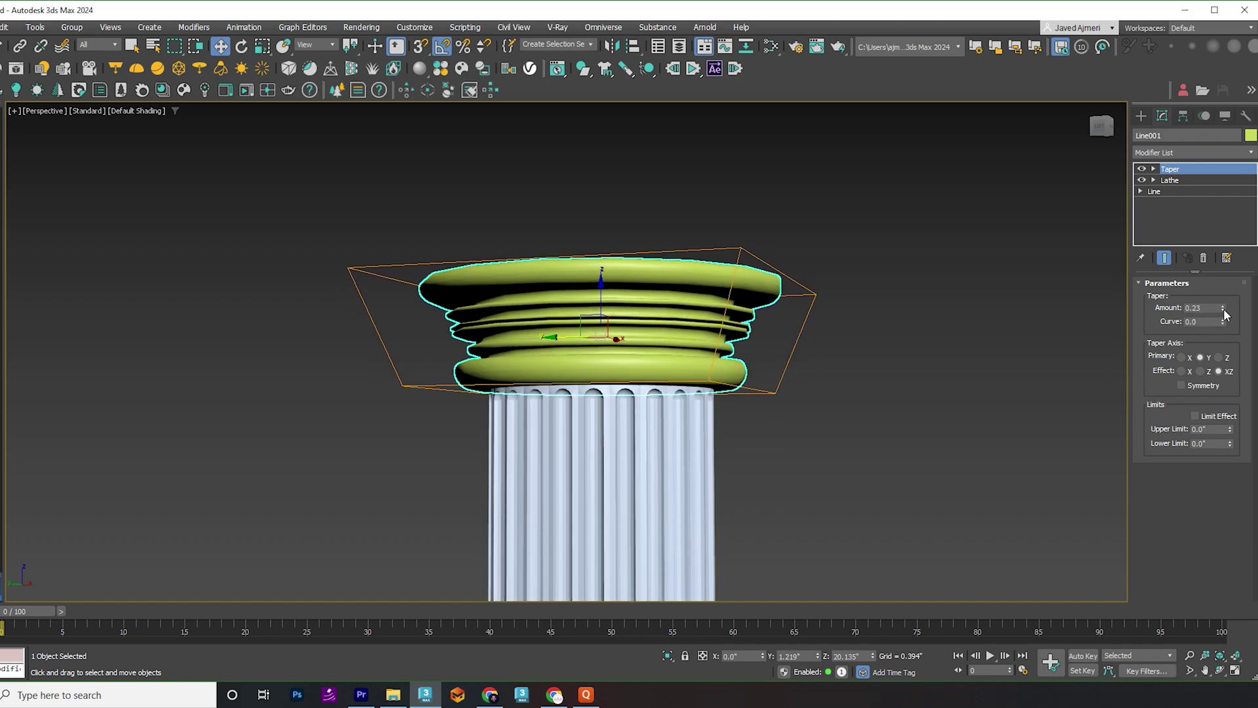
{"action": "left_click", "coordinate": [1223, 309]}
{"action": "left_click", "coordinate": [1223, 309]}
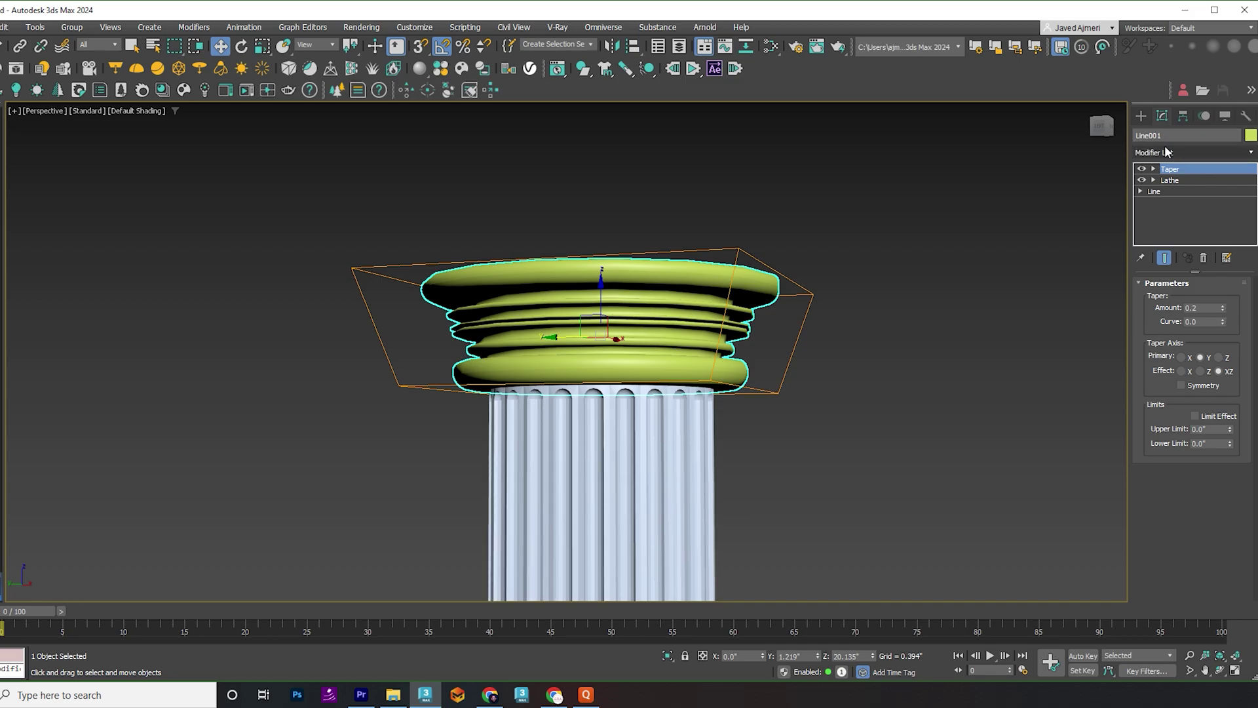
Raise the capital clear of the shaft and mirror it about the YZ axis as a copy
{"action": "left_click_drag", "start_coordinate": [607, 290], "coordinate": [607, 220]}
{"action": "scroll", "coordinate": [549, 300], "scroll_direction": "down", "scroll_amount": 5}
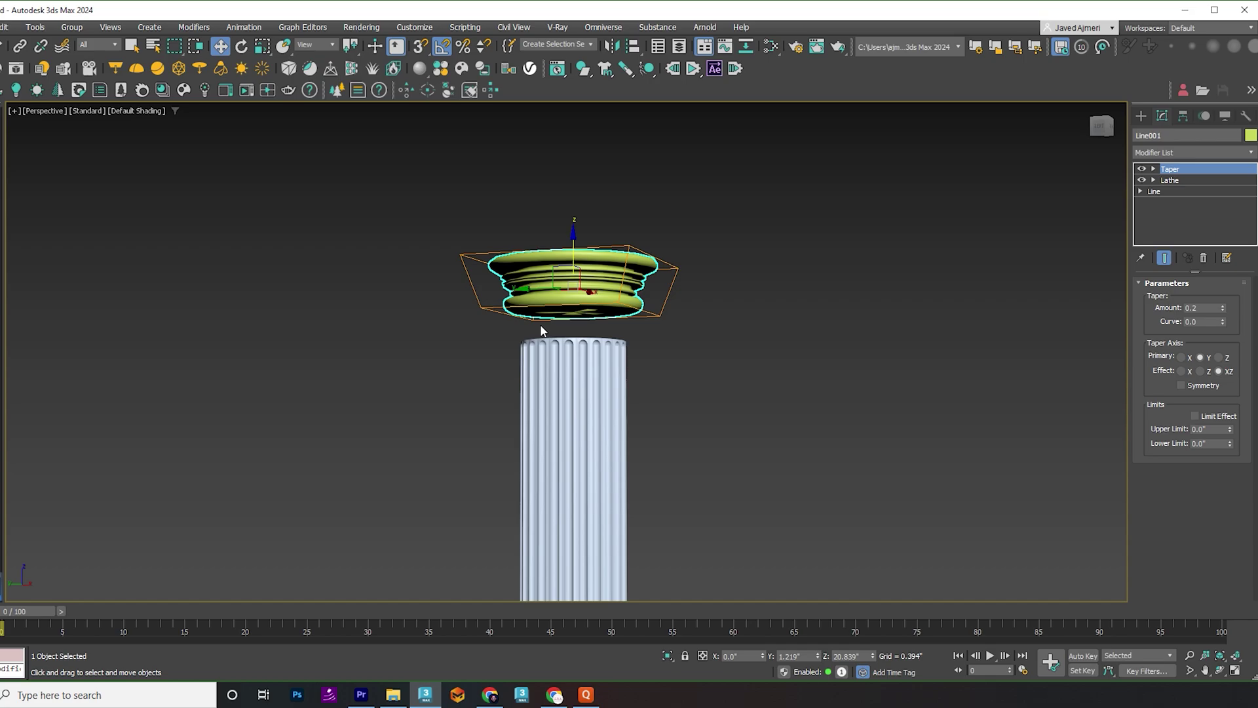
{"action": "key", "text": "e"}
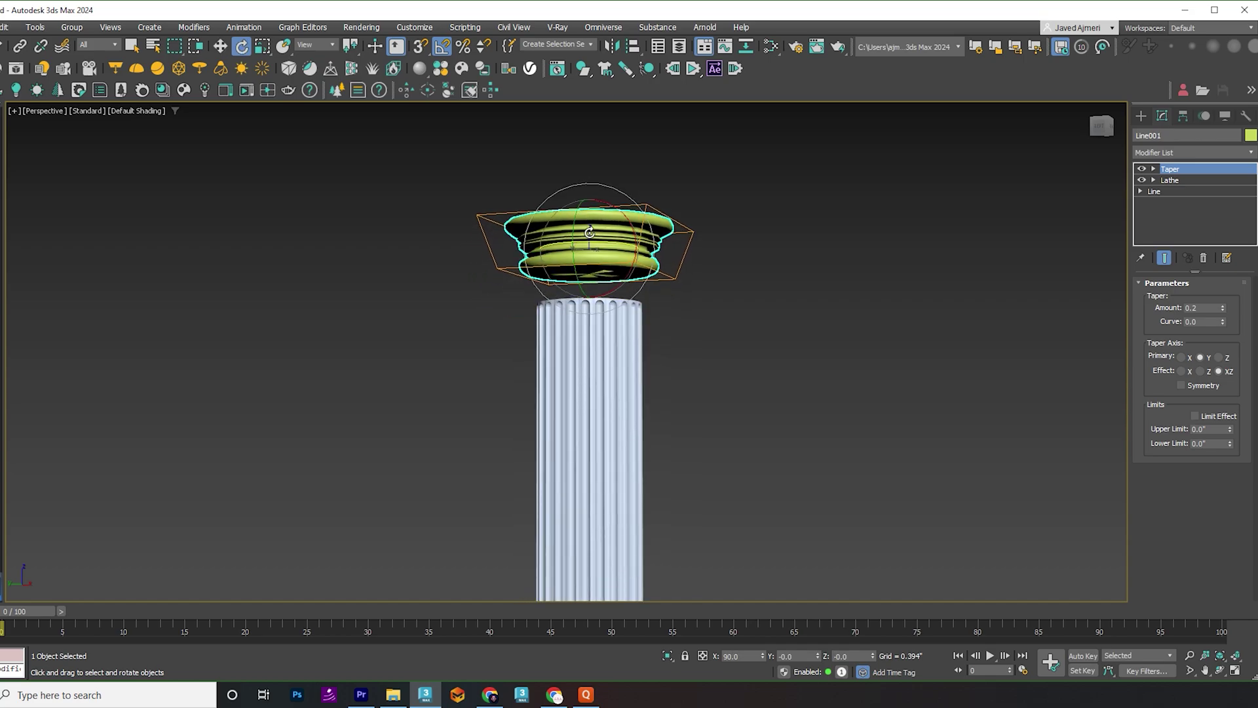
{"action": "left_click", "coordinate": [613, 49]}
{"action": "left_click_drag", "start_coordinate": [606, 228], "coordinate": [349, 227]}
{"action": "left_click", "coordinate": [367, 296]}
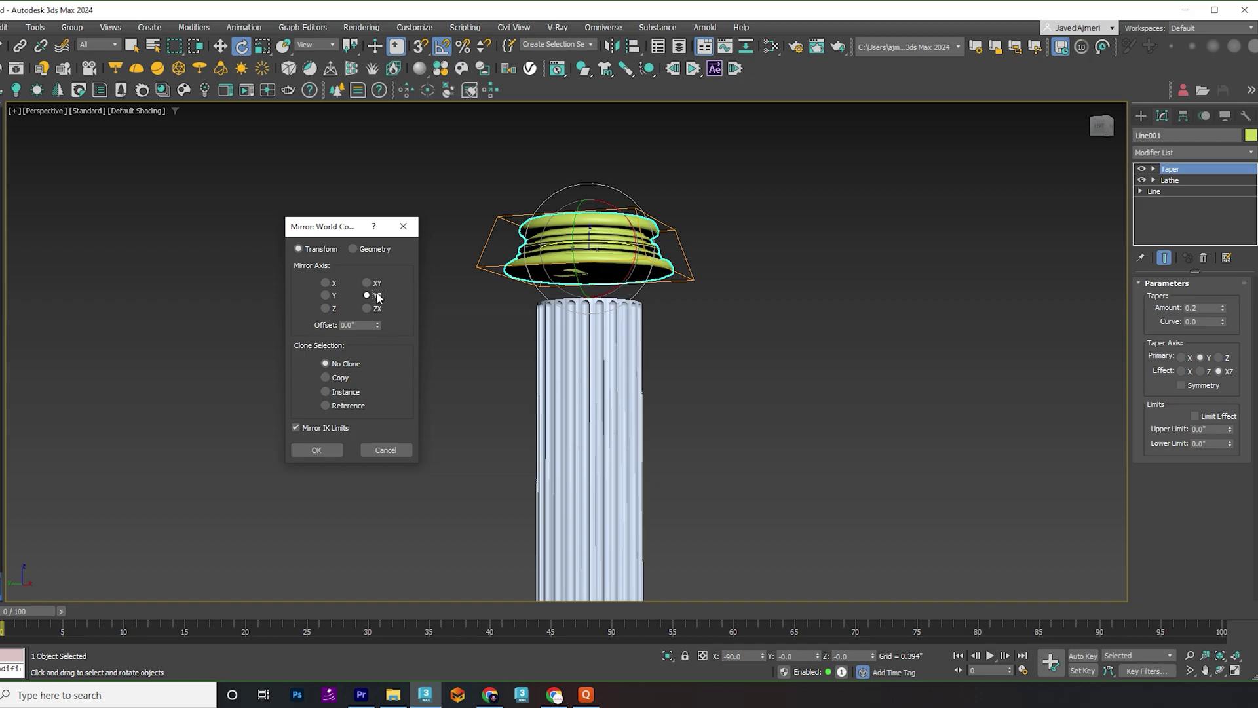
{"action": "left_click", "coordinate": [340, 378]}
{"action": "left_click", "coordinate": [314, 449]}
{"action": "key", "text": "w"}
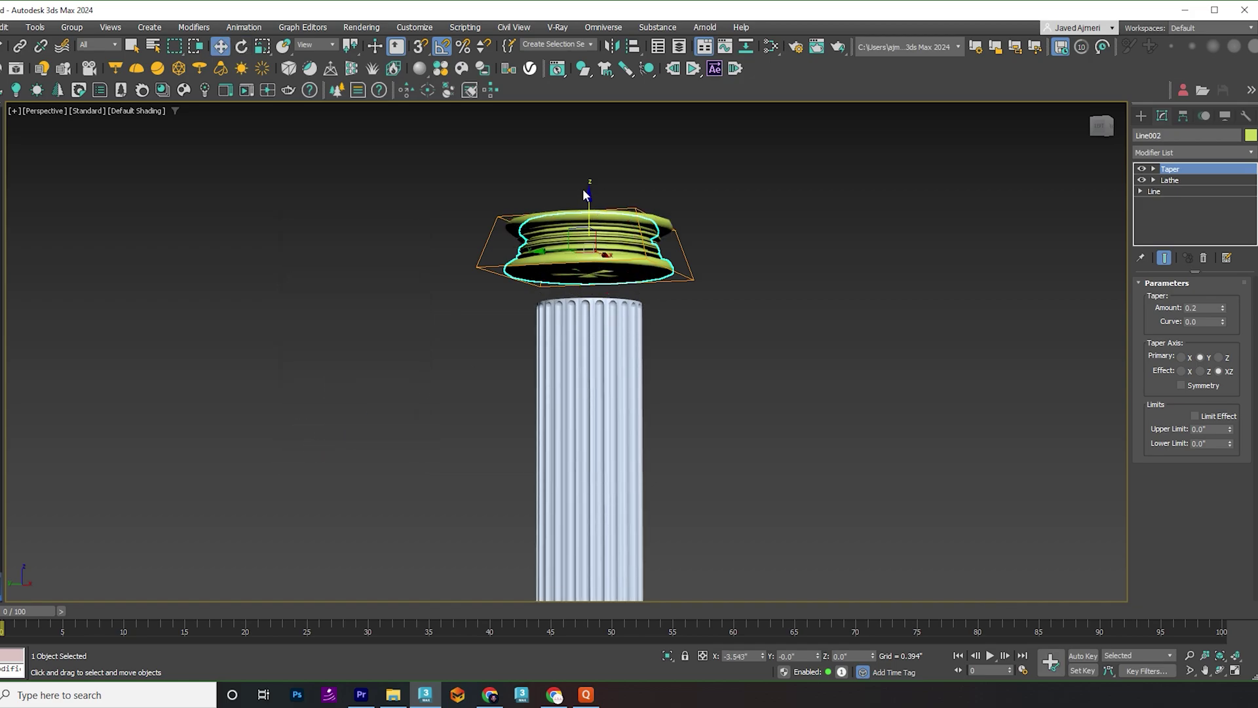
Move the mirrored copy down to sit directly beneath the shaft's bottom end as the base
{"action": "left_click_drag", "start_coordinate": [591, 204], "coordinate": [594, 514]}
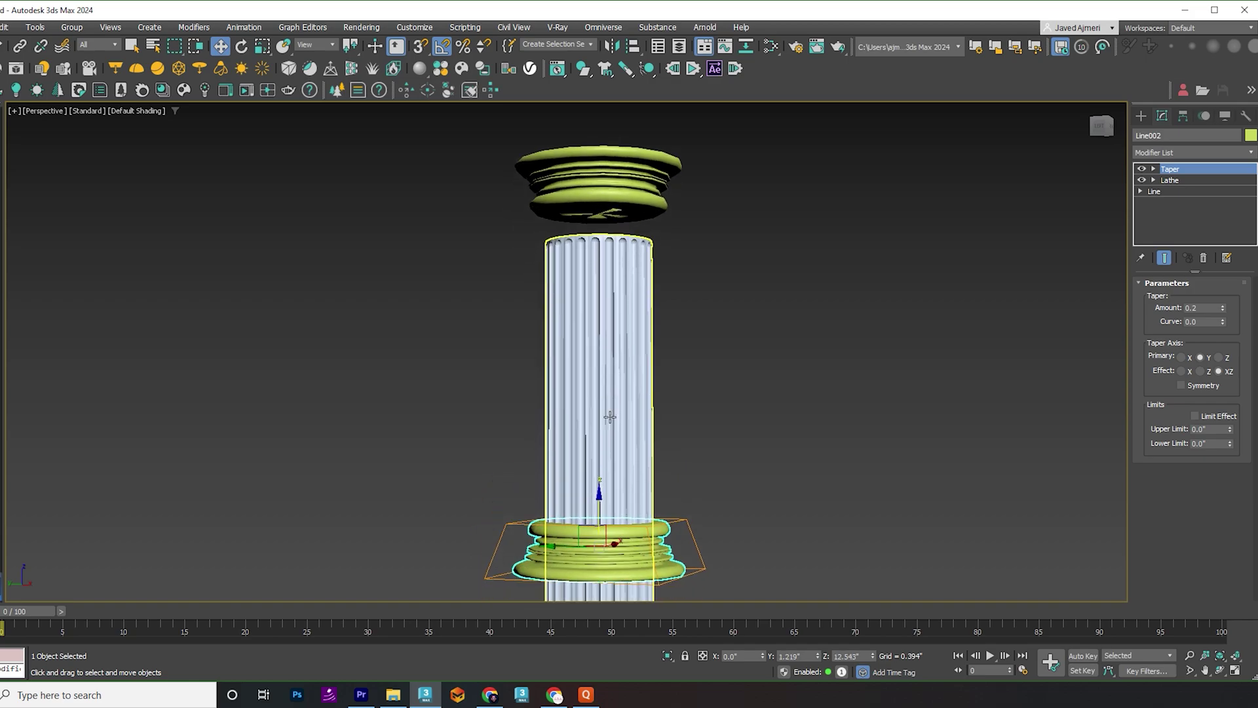
{"action": "key", "text": "f"}
{"action": "scroll", "coordinate": [610, 417], "scroll_direction": "down", "scroll_amount": 10}
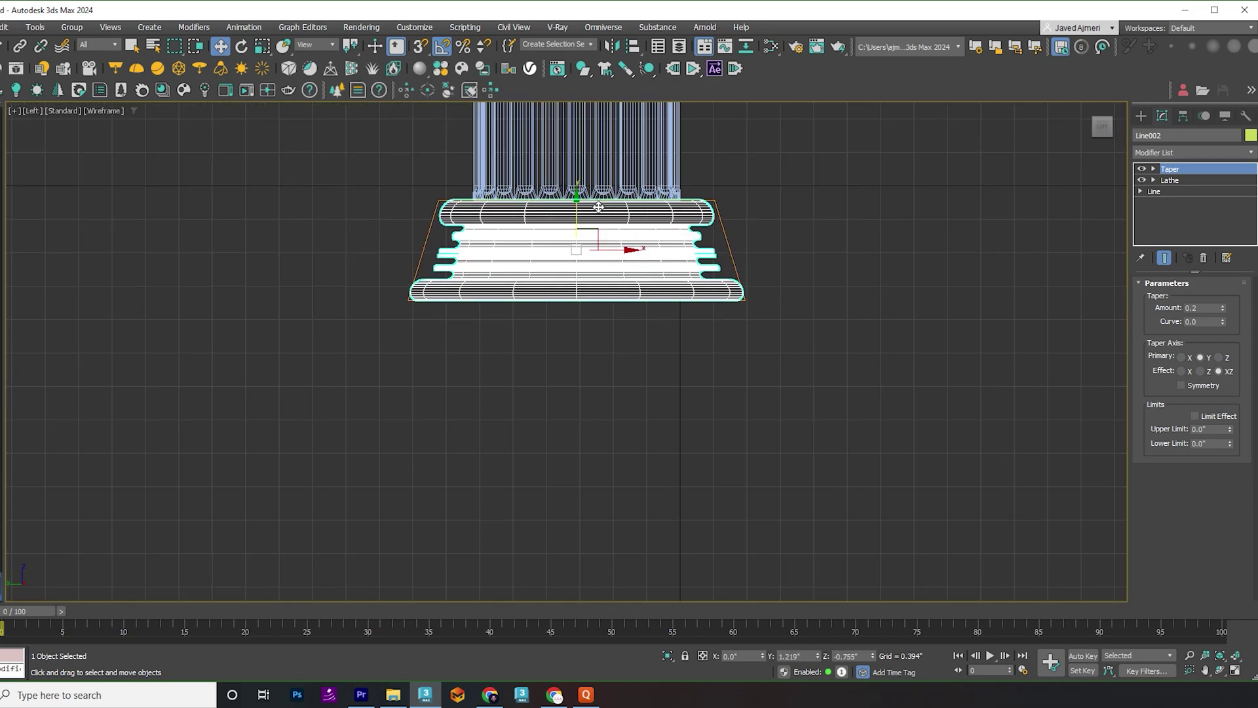
{"action": "scroll", "coordinate": [598, 207], "scroll_direction": "up", "scroll_amount": 5}
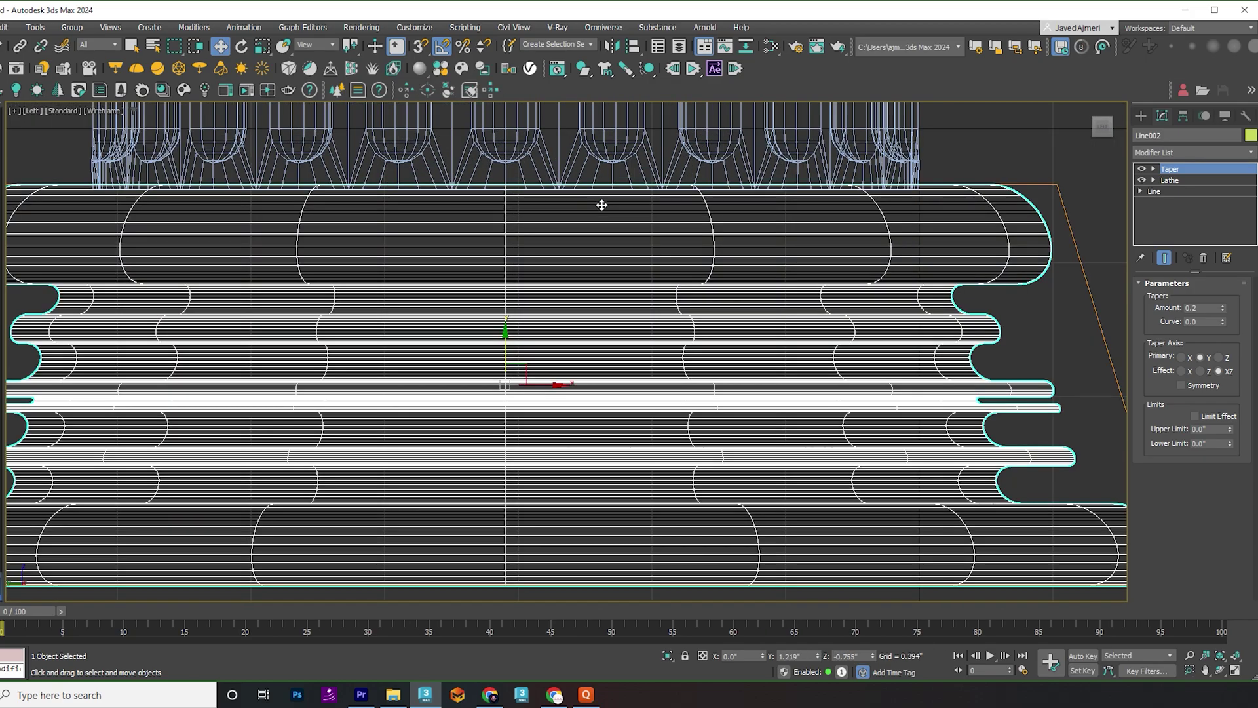
{"action": "middle_click_drag", "start_coordinate": [601, 203], "coordinate": [597, 297]}
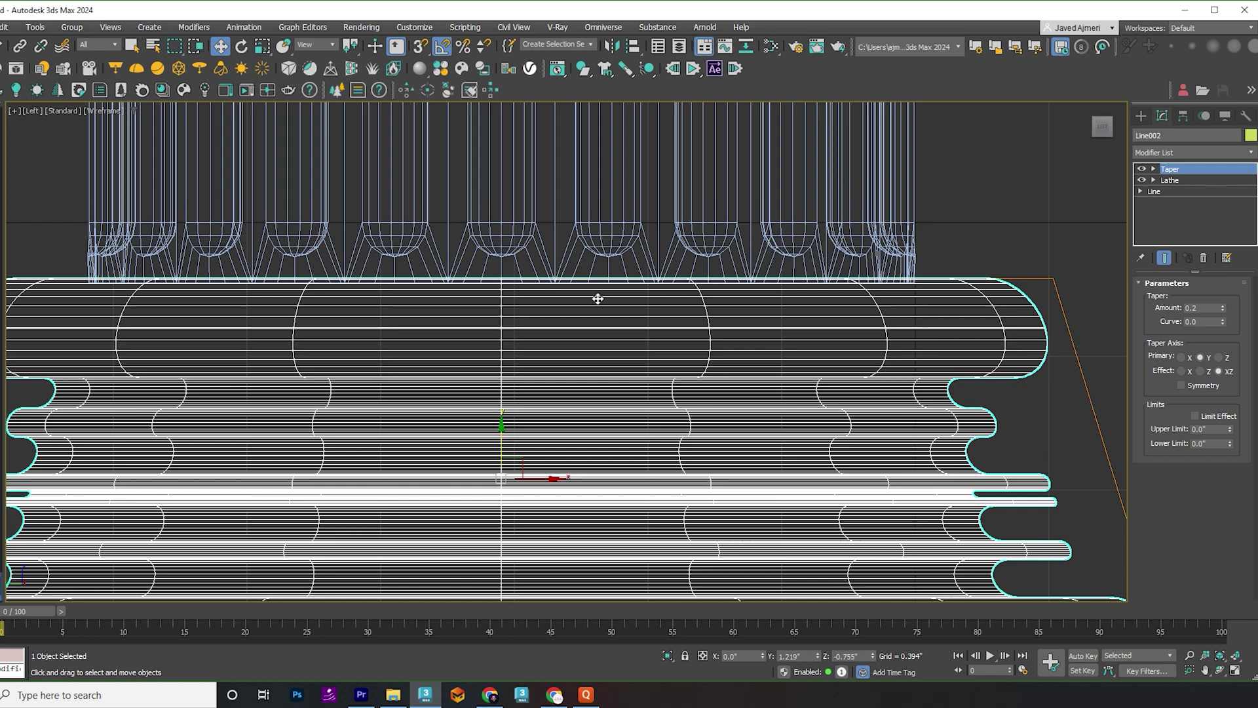
Select the capital and lower it until its underside rests on the shaft's top edge
{"action": "key", "text": "p"}
{"action": "scroll", "coordinate": [612, 491], "scroll_direction": "down", "scroll_amount": 8}
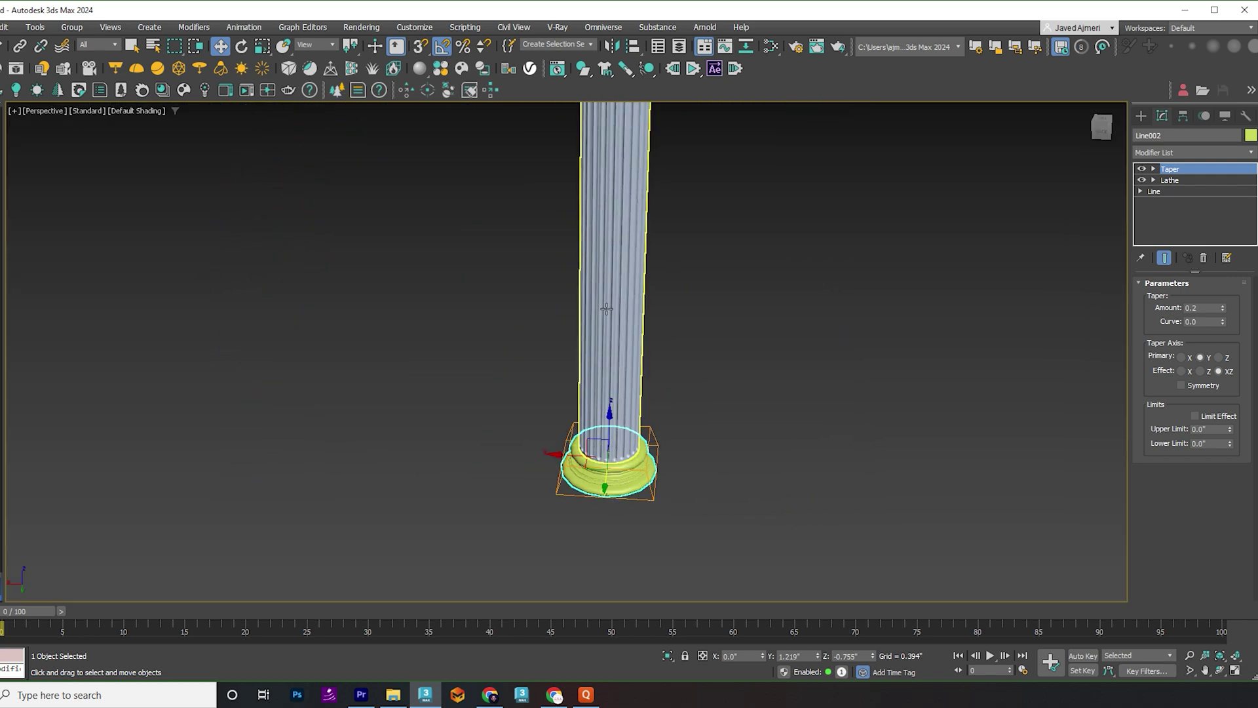
{"action": "middle_click_drag", "start_coordinate": [607, 308], "coordinate": [624, 441]}
{"action": "left_click", "coordinate": [625, 167]}
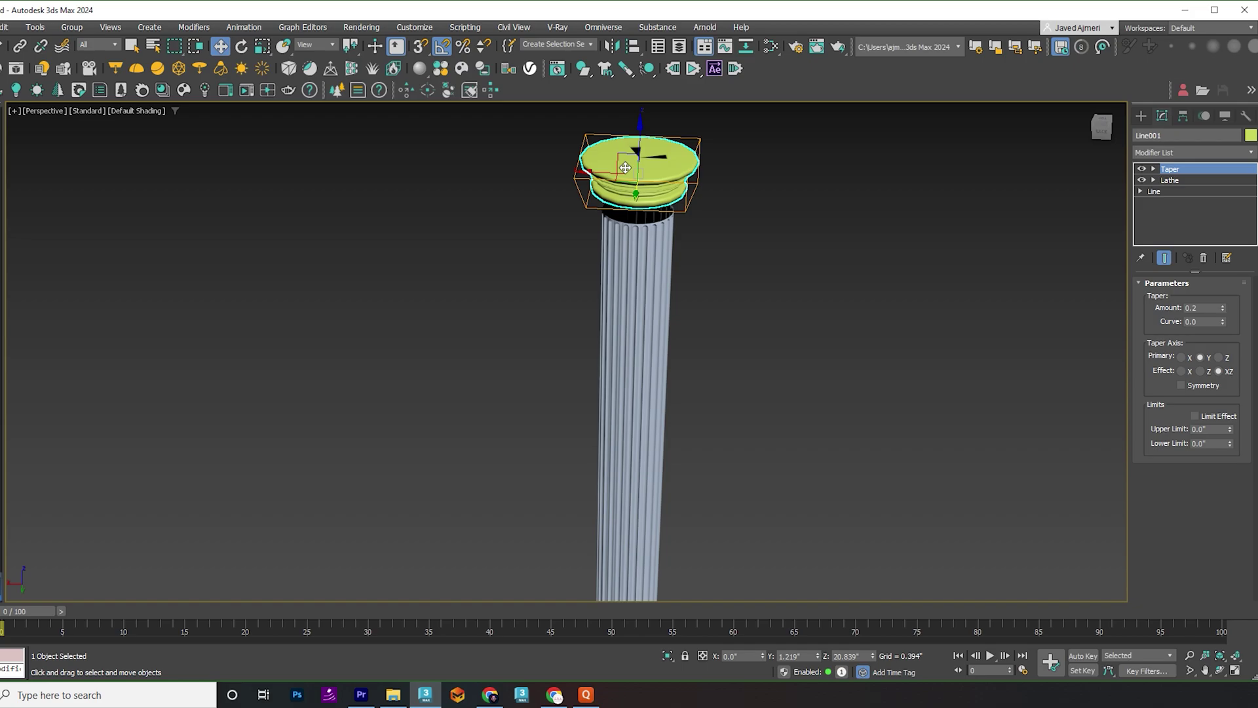
{"action": "key", "text": "f"}
{"action": "key", "text": "z"}
{"action": "middle_click_drag", "start_coordinate": [570, 294], "coordinate": [587, 81]}
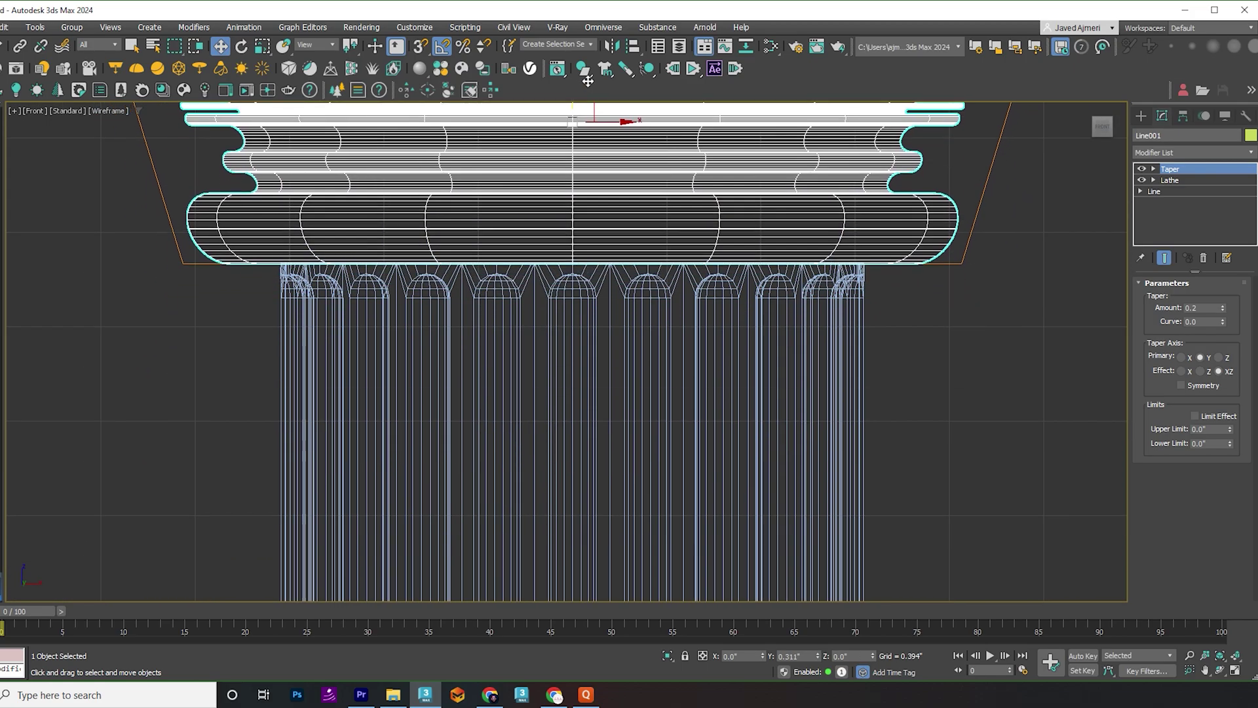
Attach the base and the capital to the fluted shaft's Edit Poly object
{"action": "left_click", "coordinate": [382, 373]}
{"action": "key", "text": "p"}
{"action": "key", "text": "z"}
{"action": "scroll", "coordinate": [911, 348], "scroll_direction": "down", "scroll_amount": 5}
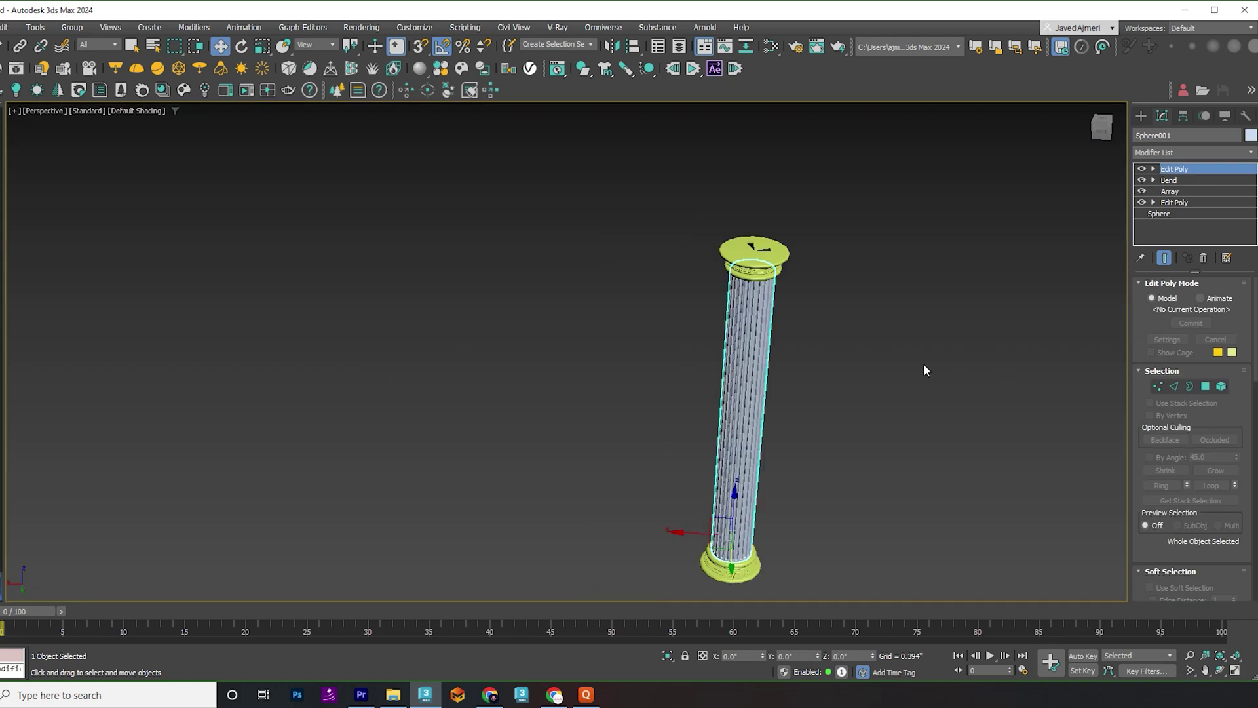
{"action": "middle_click_drag", "start_coordinate": [923, 363], "coordinate": [760, 276]}
{"action": "scroll", "coordinate": [1136, 423], "scroll_direction": "down", "scroll_amount": 10}
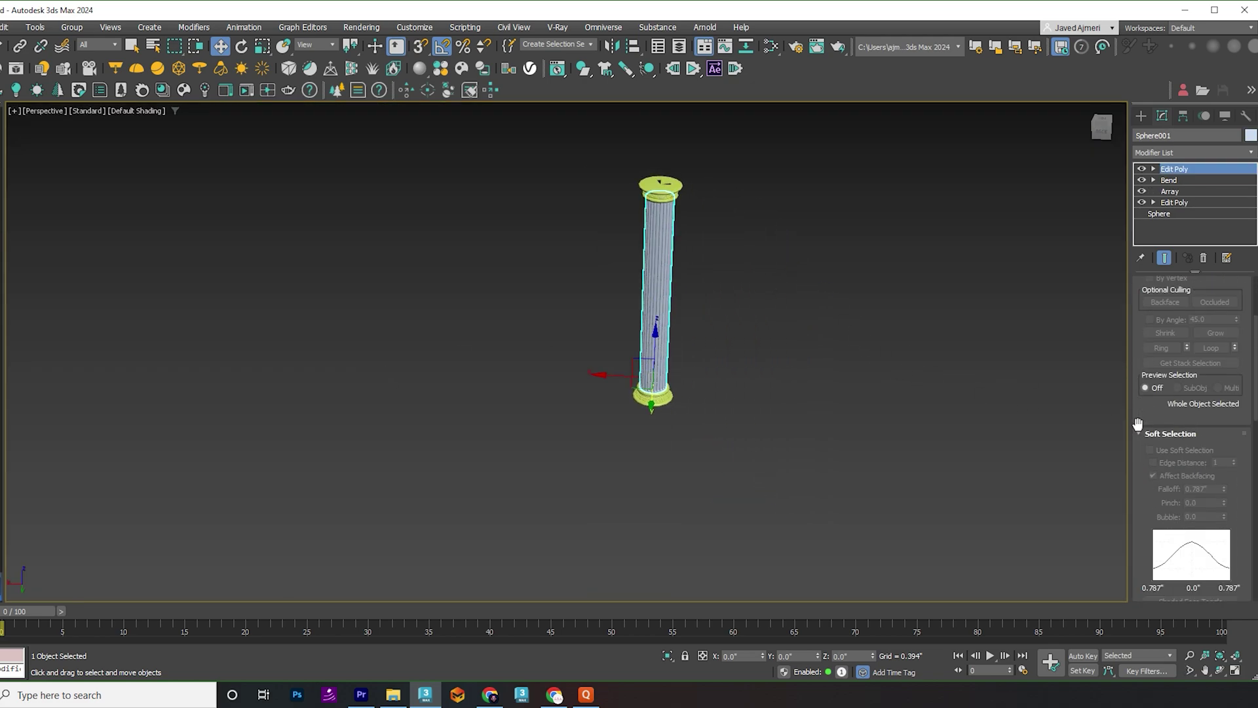
{"action": "left_click", "coordinate": [1160, 487]}
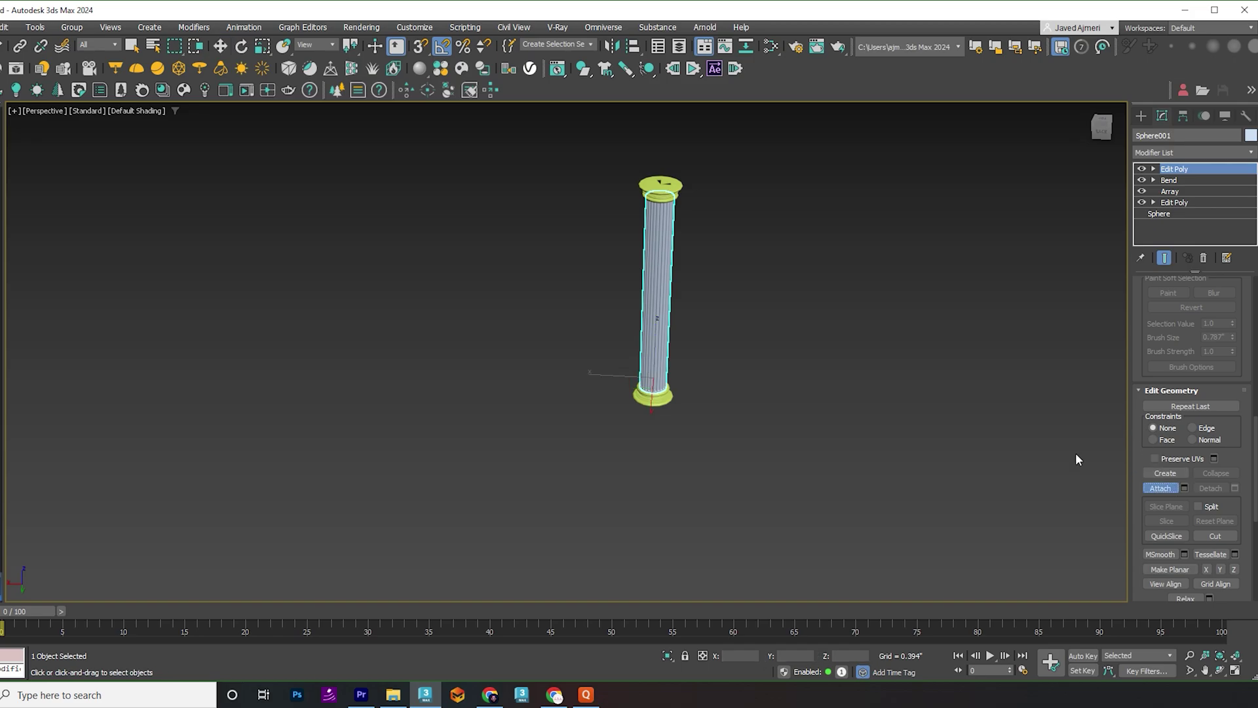
{"action": "left_click", "coordinate": [651, 396]}
{"action": "left_click", "coordinate": [663, 186]}
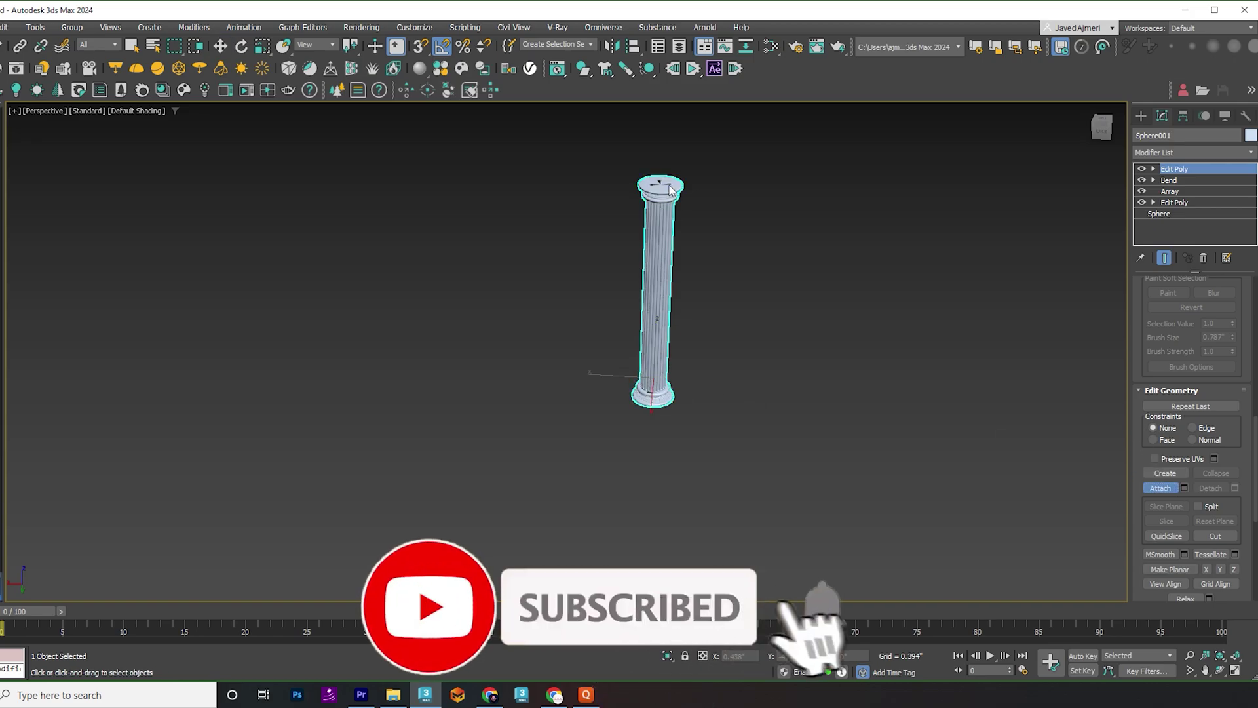
Weld the attached column's selected vertices with a 0.01-inch threshold and return to the Perspective view
{"action": "key", "text": "1"}
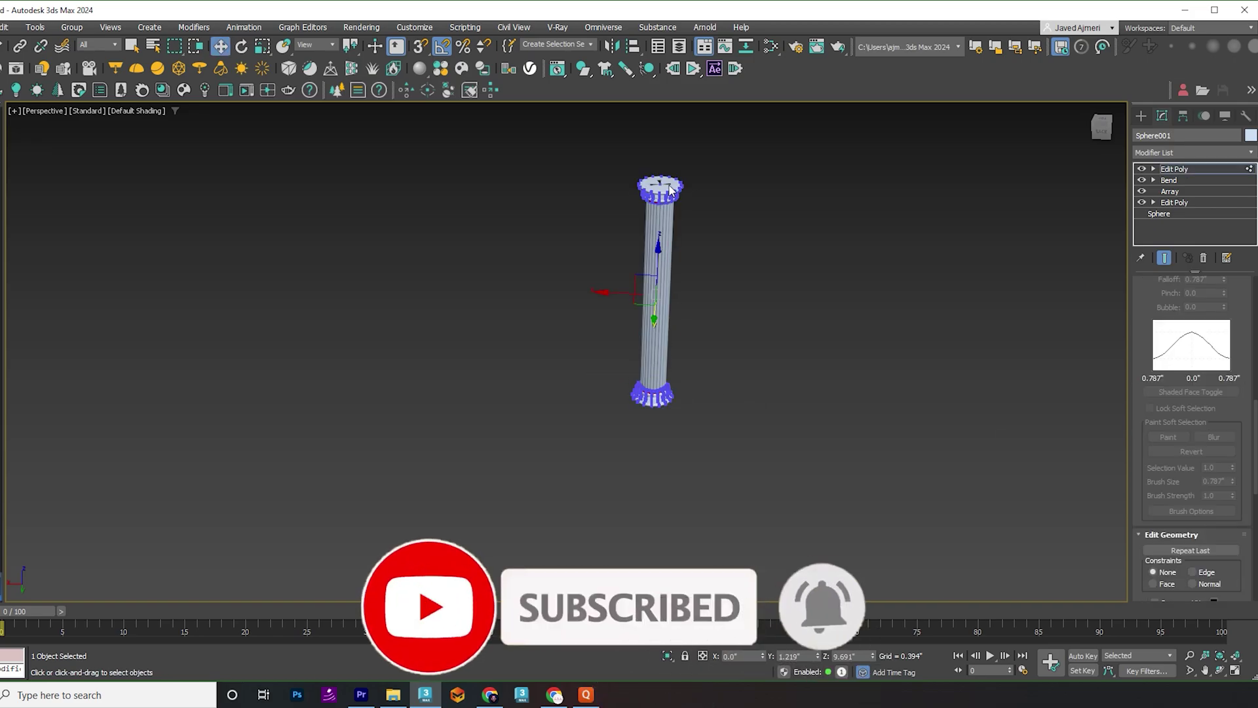
{"action": "key", "text": "t"}
{"action": "key", "text": "z"}
{"action": "right_click", "coordinate": [648, 354]}
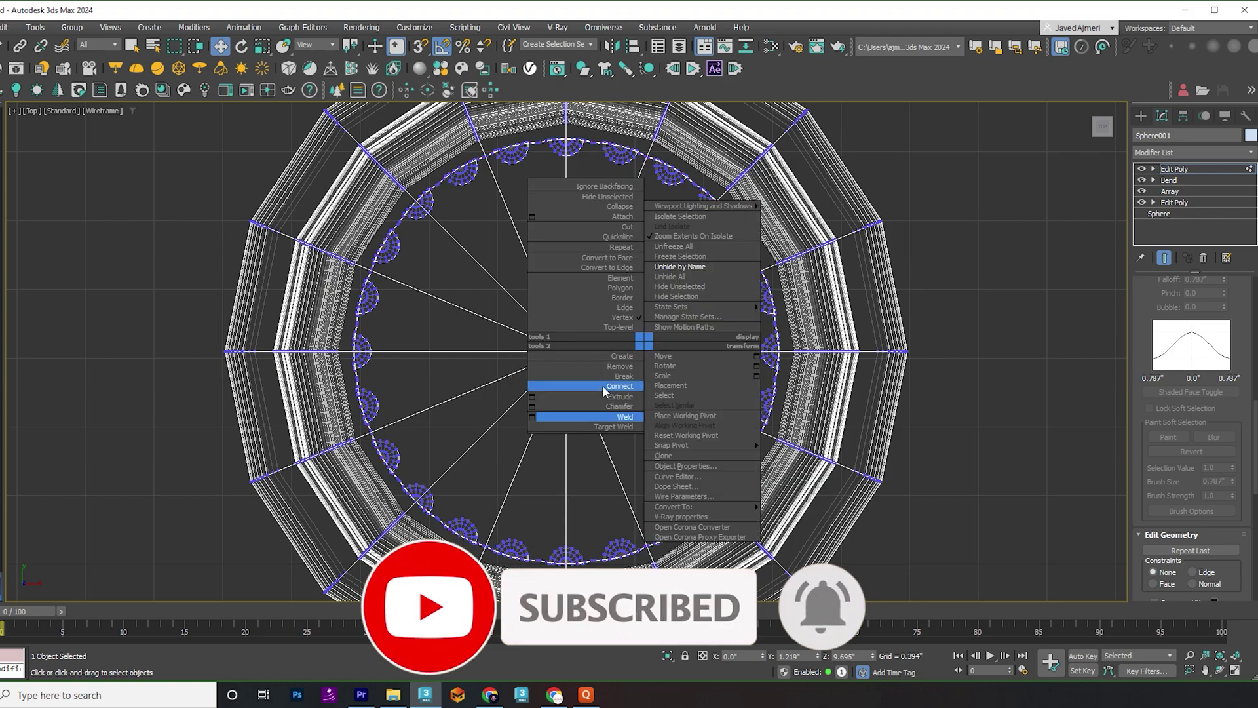
{"action": "left_click", "coordinate": [534, 414]}
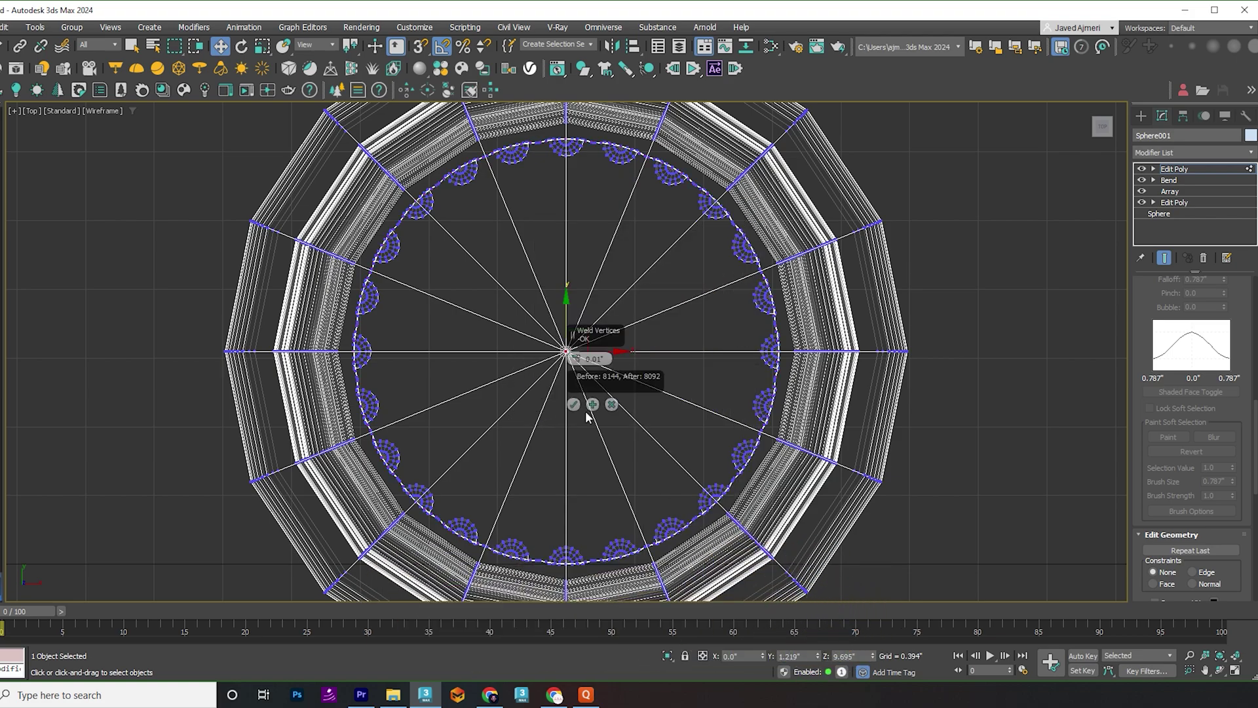
{"action": "left_click", "coordinate": [573, 404]}
{"action": "key", "text": "p"}
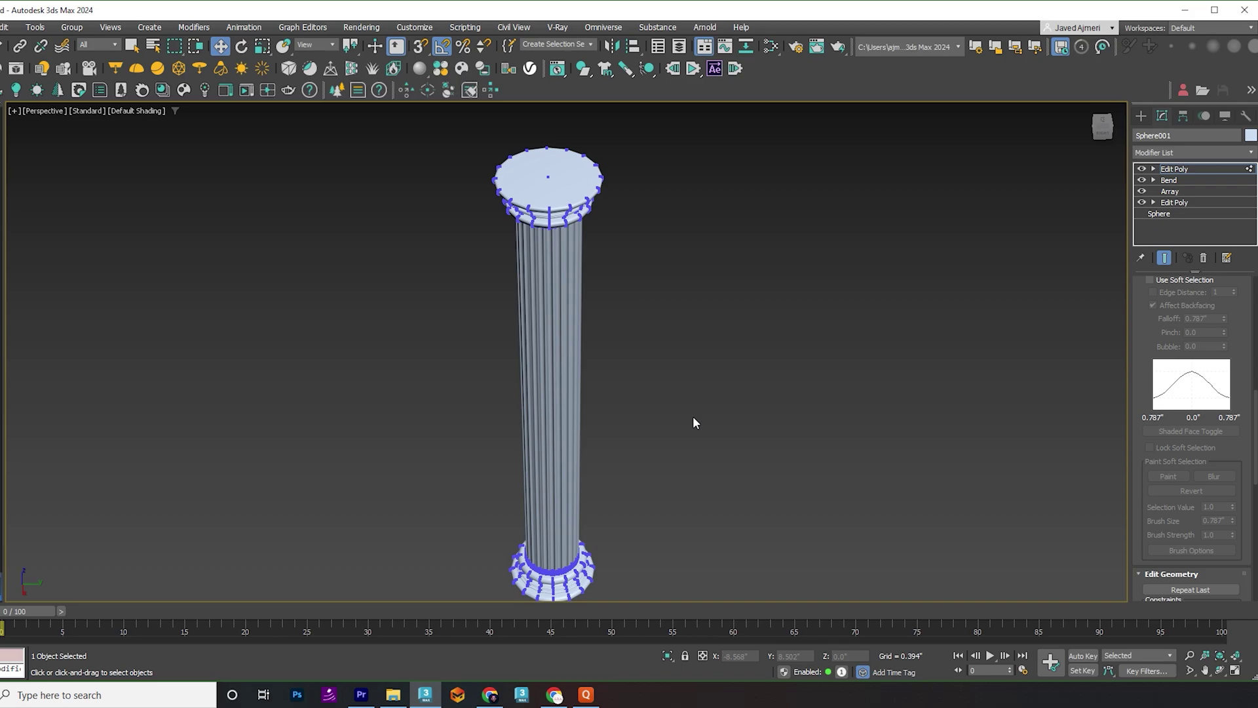
Leave vertex editing on the welded column and apply a TurboSmooth modifier to the whole object
{"action": "left_click", "coordinate": [1250, 170]}
{"action": "middle_click_drag", "start_coordinate": [545, 415], "coordinate": [560, 368], "text": "alt"}
{"action": "scroll", "coordinate": [564, 334], "scroll_direction": "down", "scroll_amount": 3}
{"action": "left_click", "coordinate": [1155, 156]}
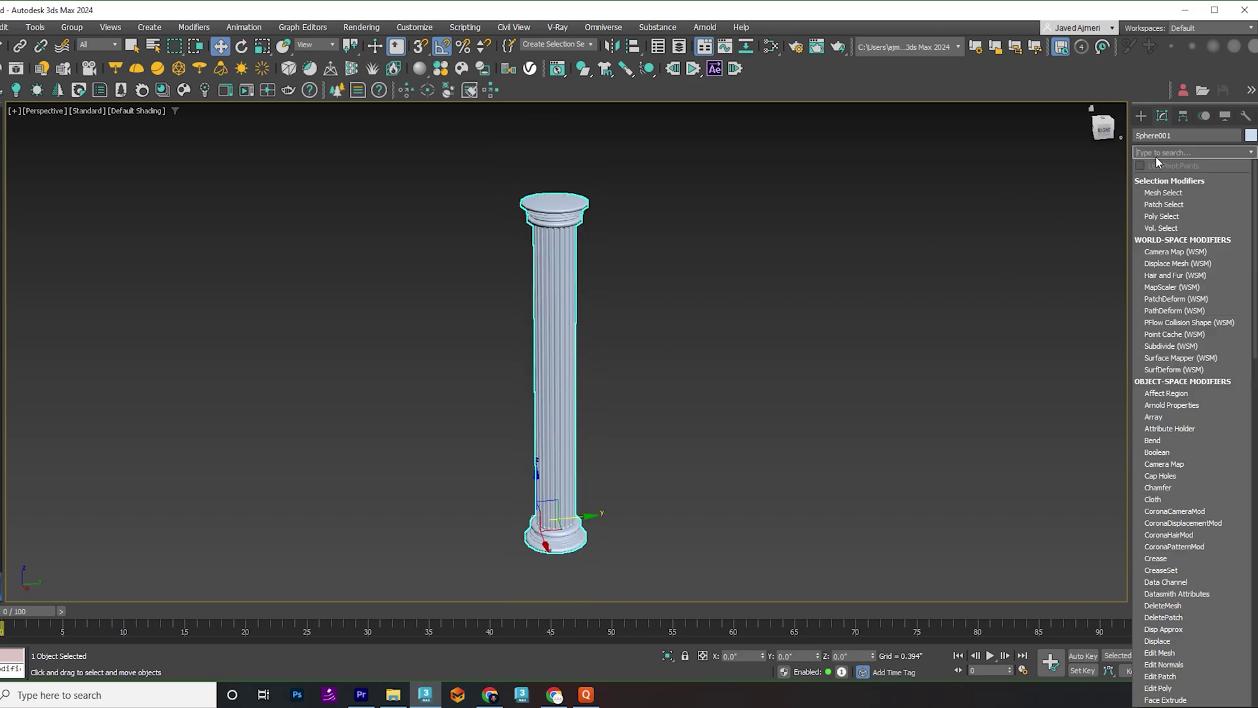
{"action": "type", "text": "tu"}
{"action": "key", "text": "Return"}
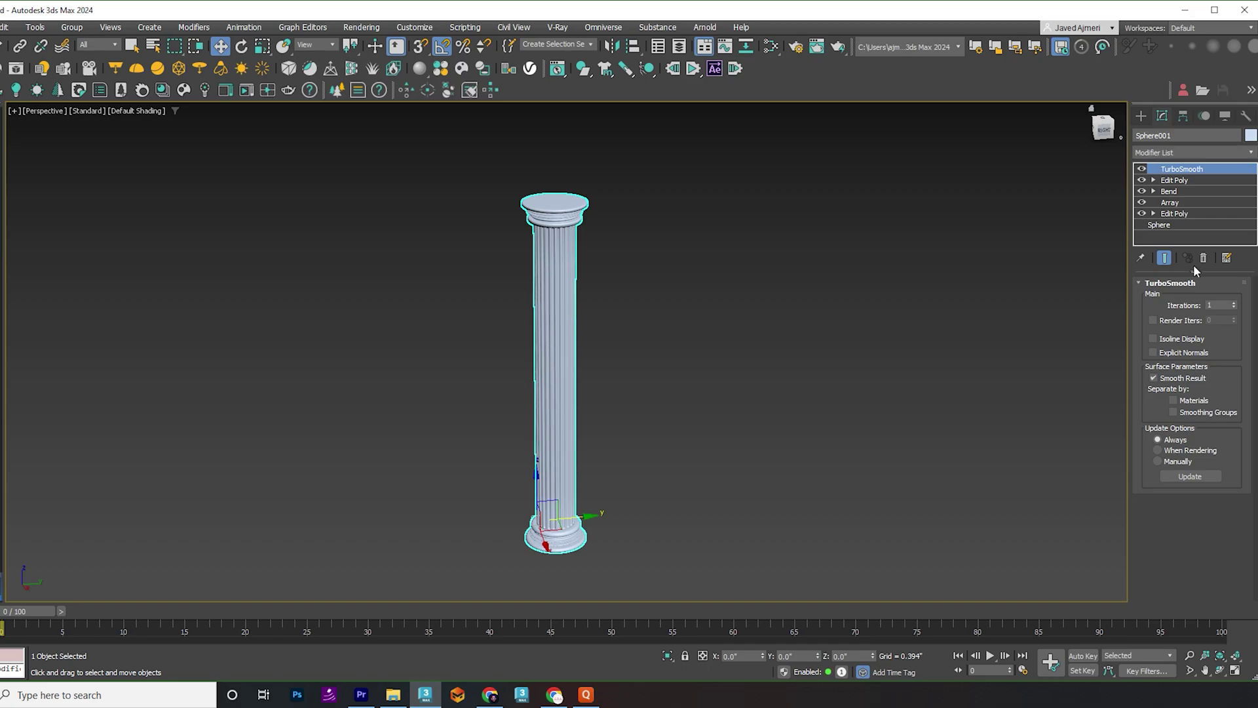
Add an Array modifier above TurboSmooth on the column and set its grid's Y count to 5
{"action": "left_click", "coordinate": [676, 413]}
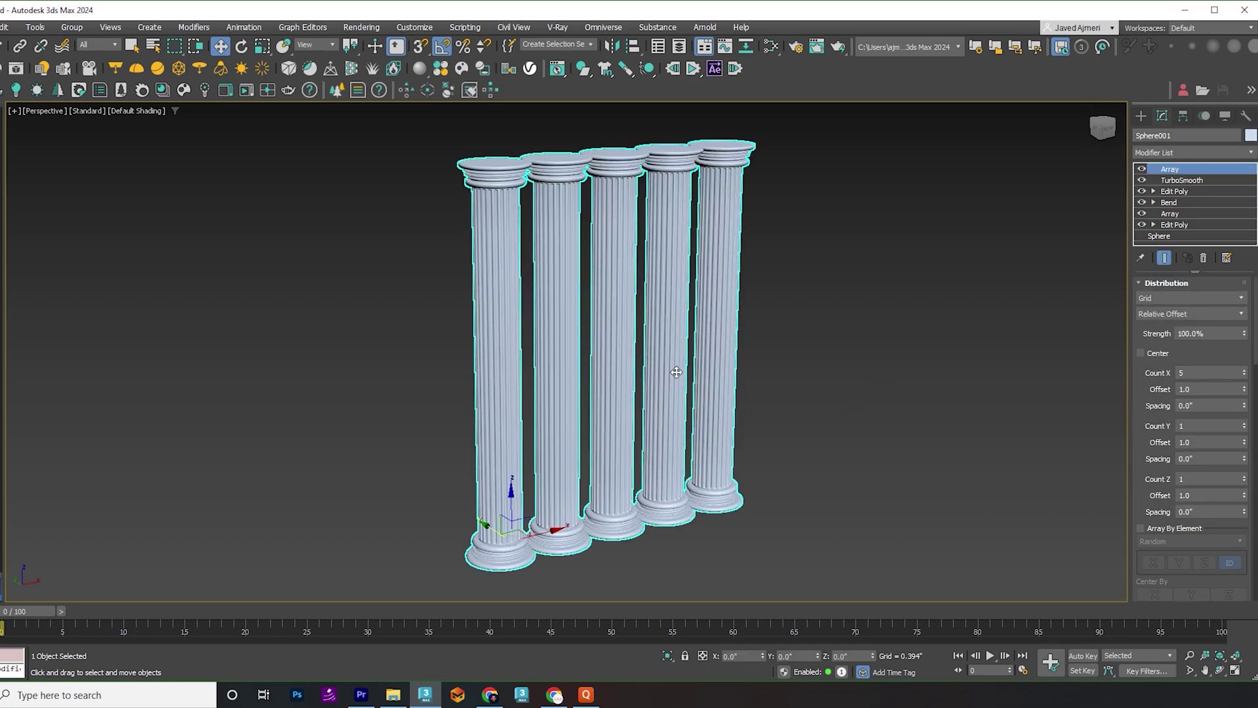
{"action": "scroll", "coordinate": [627, 375], "scroll_direction": "up", "scroll_amount": 1}
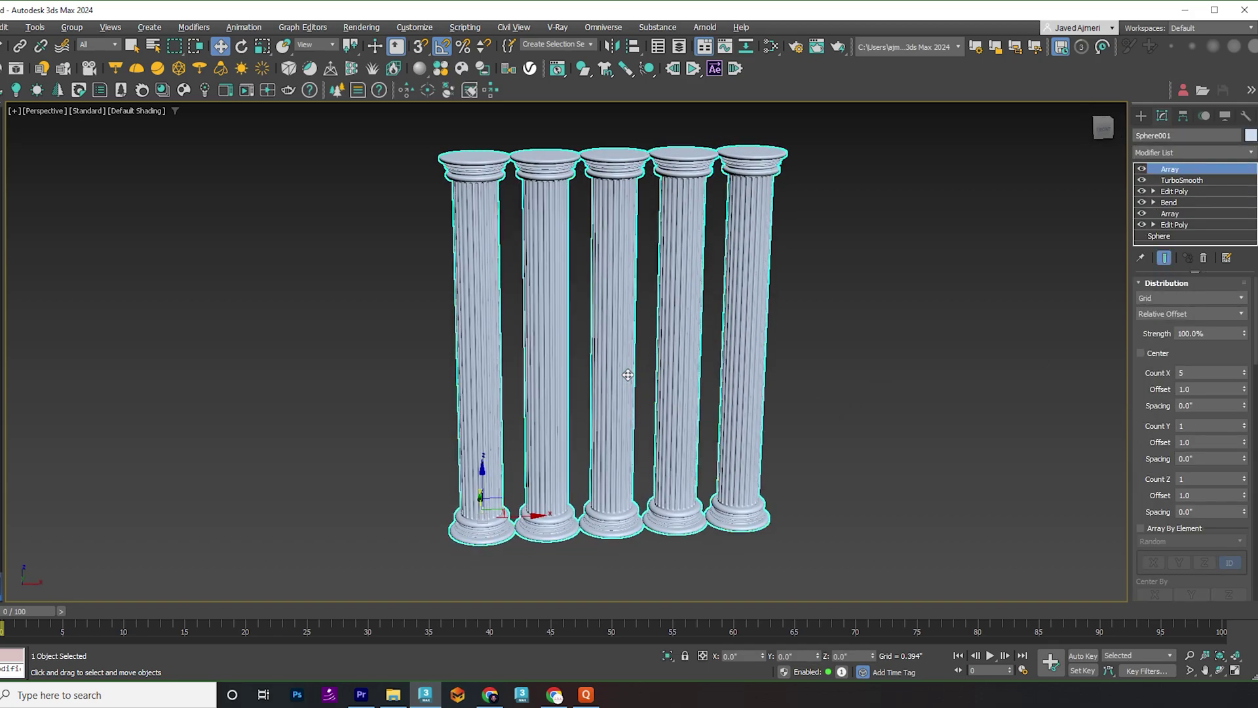
{"action": "left_click", "coordinate": [1207, 426]}
{"action": "type", "text": "5"}
{"action": "key", "text": "Return"}
Space out the column grid by trying an X offset of 5, then setting both the X and Y offsets to 2
{"action": "left_click", "coordinate": [1182, 389]}
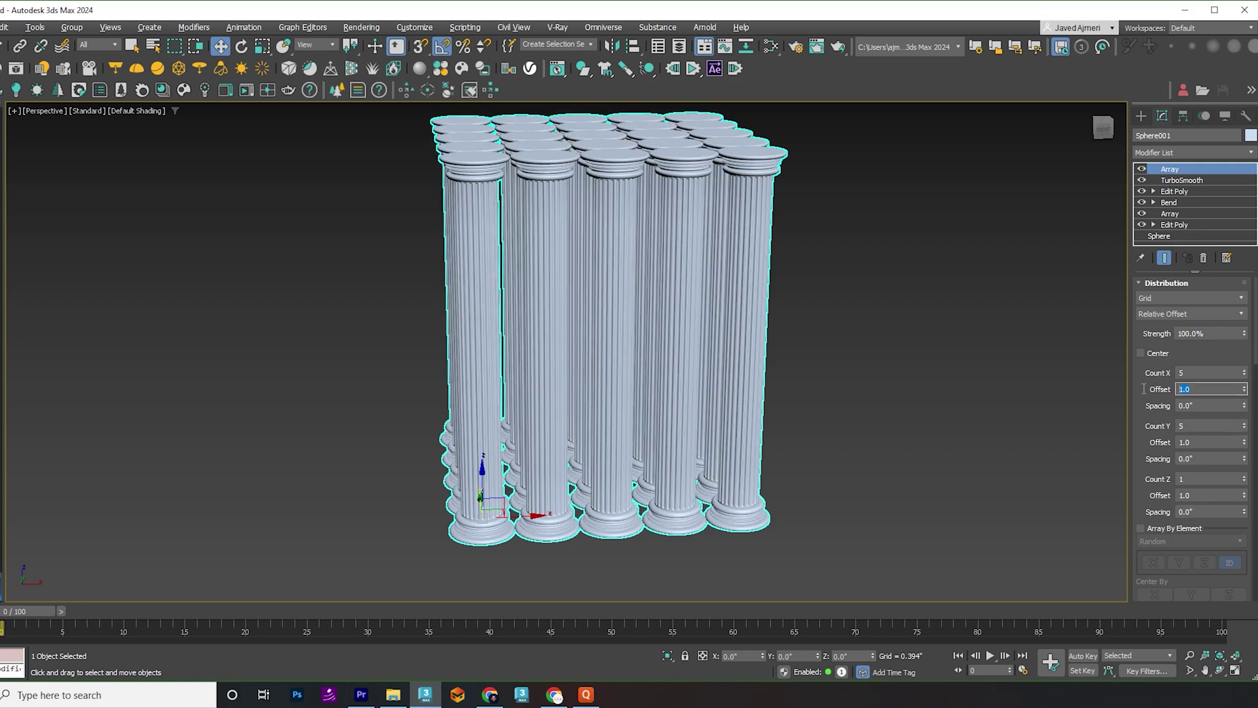
{"action": "type", "text": "5"}
{"action": "key", "text": "Return"}
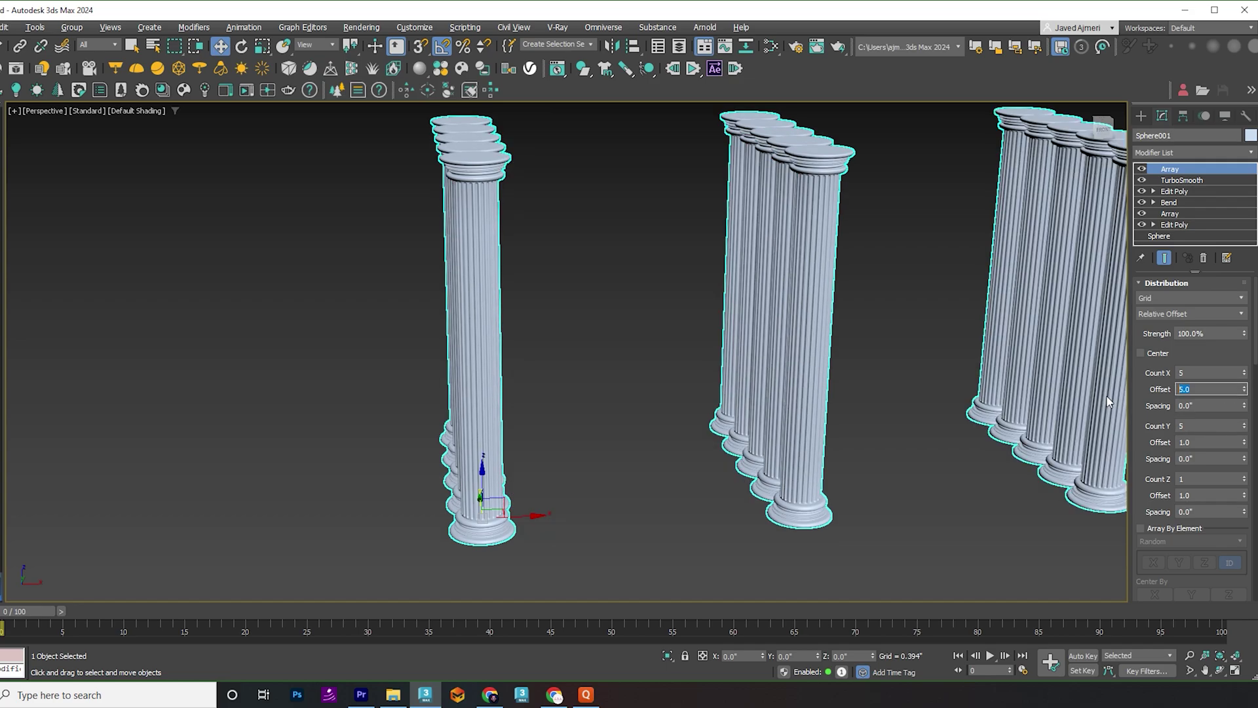
{"action": "type", "text": "2"}
{"action": "key", "text": "Return"}
{"action": "left_click", "coordinate": [1207, 442]}
{"action": "type", "text": "2"}
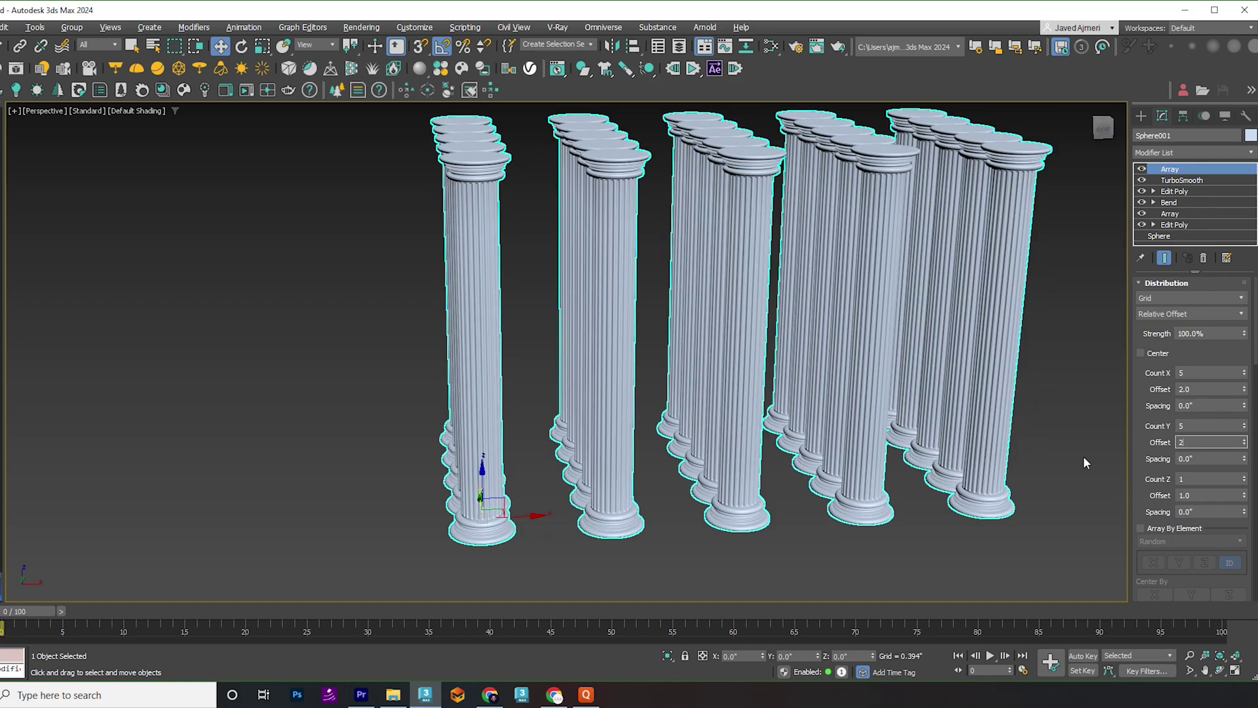